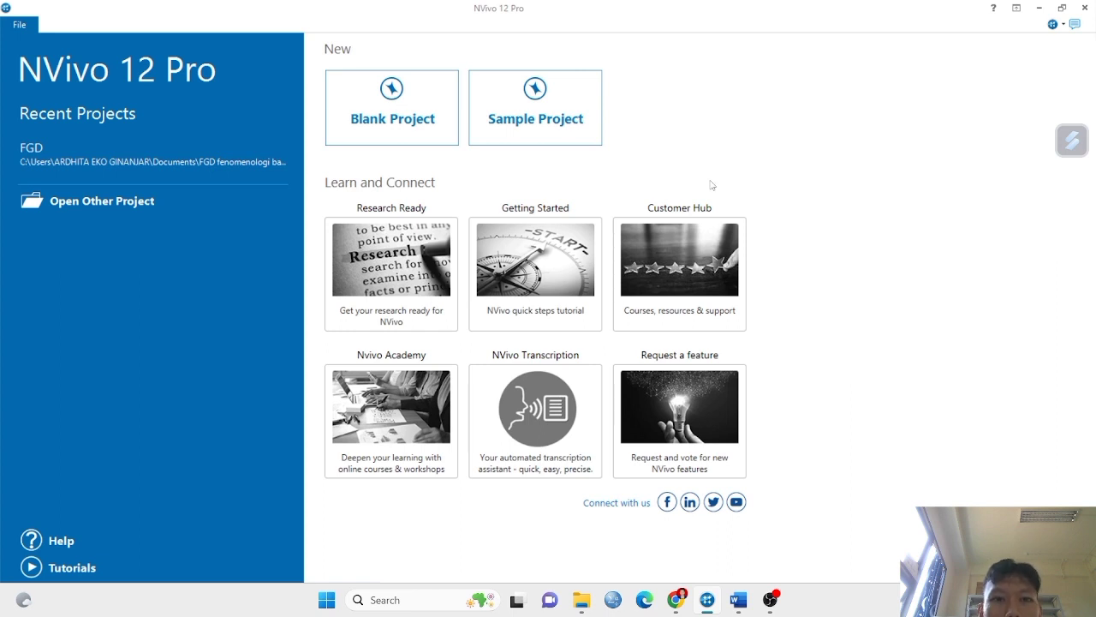
Create a blank project titled "FGD Balap liar 2024" and save its project file in the Documents folder
left_click(390, 125)
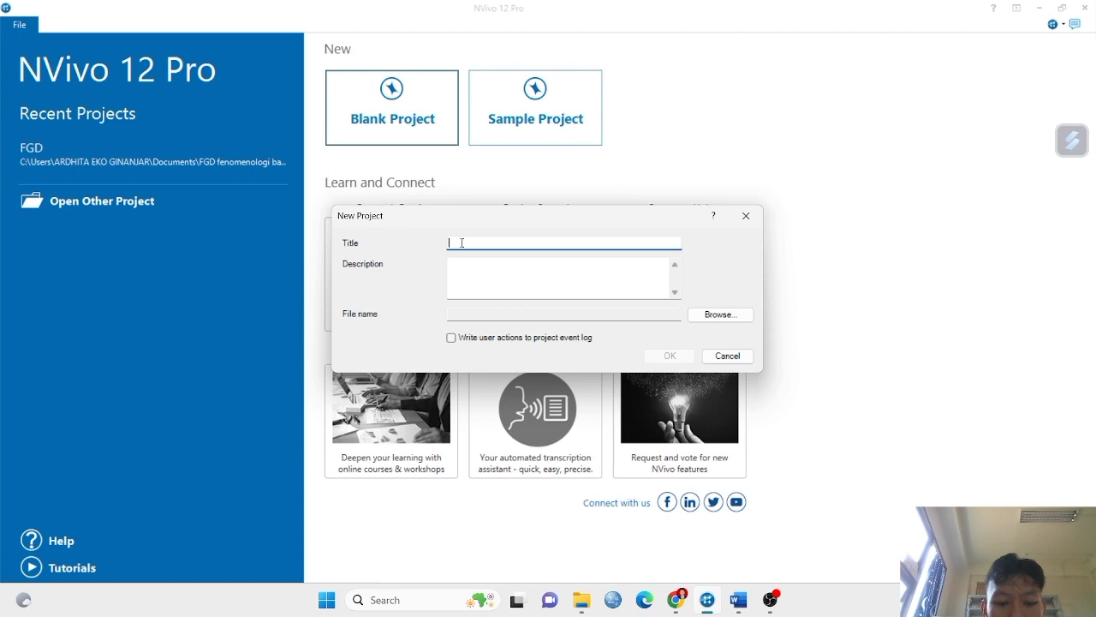
type("FGD")
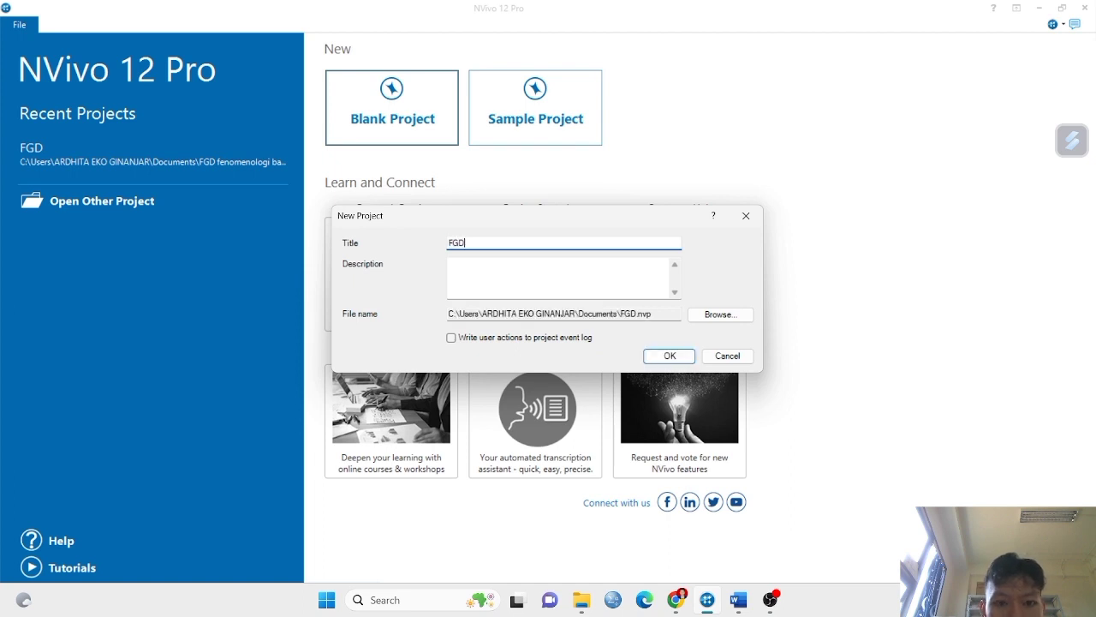
type(" Balap li")
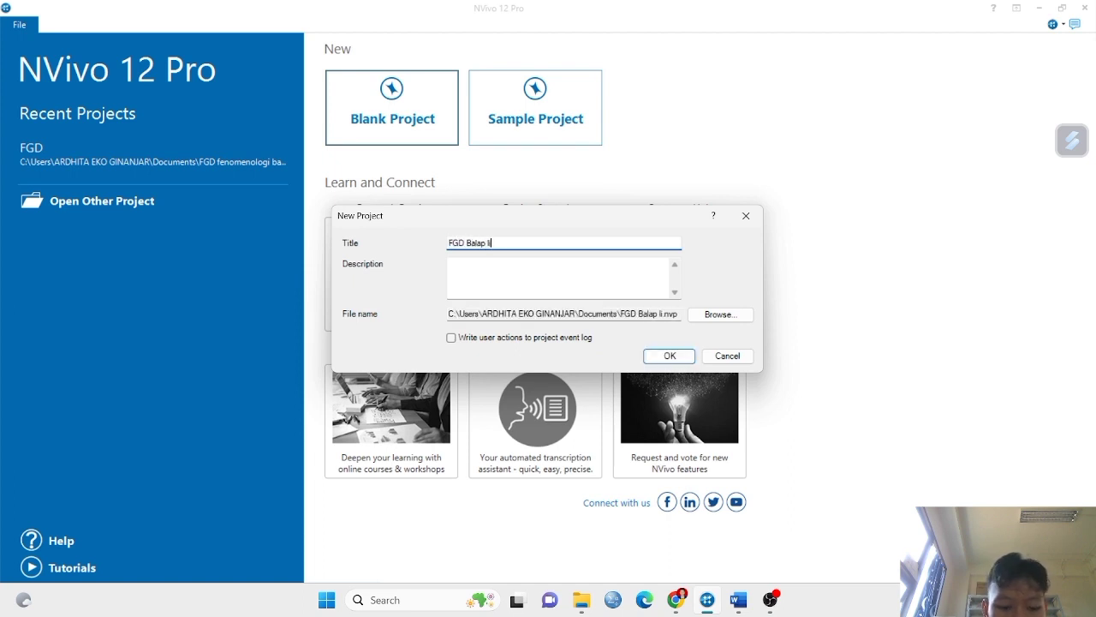
type("ar 2024")
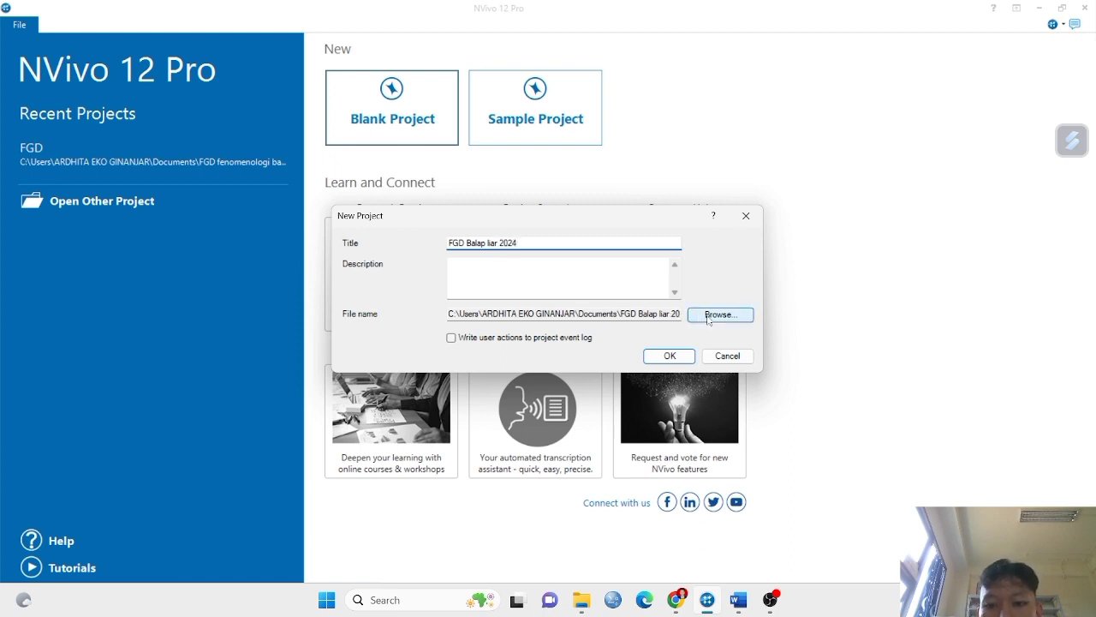
left_click(706, 316)
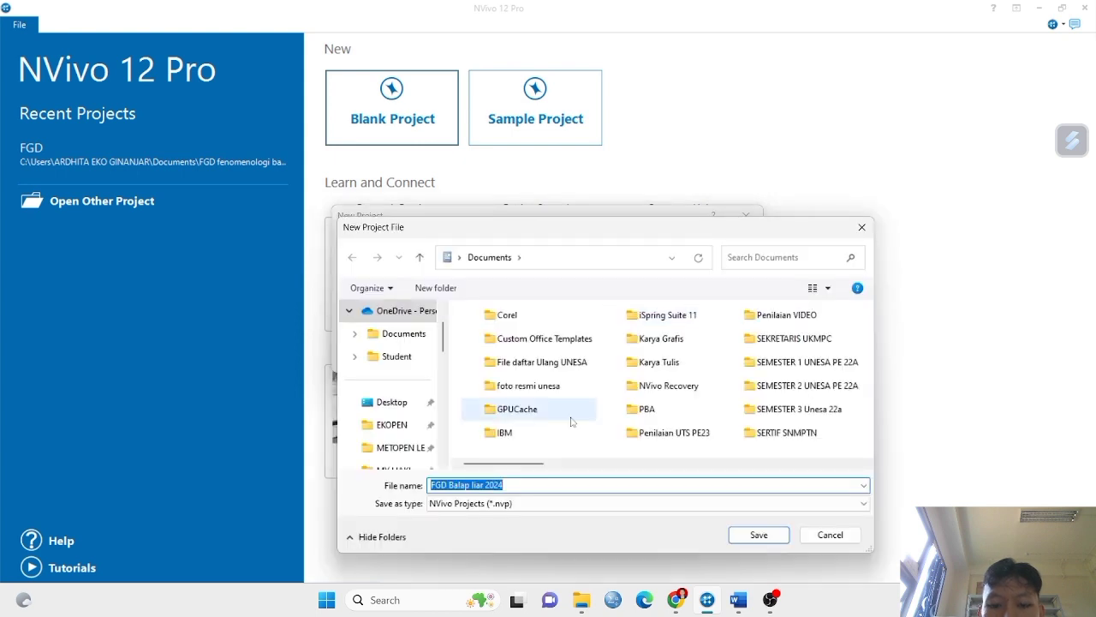
scroll(572, 420, "right", 3)
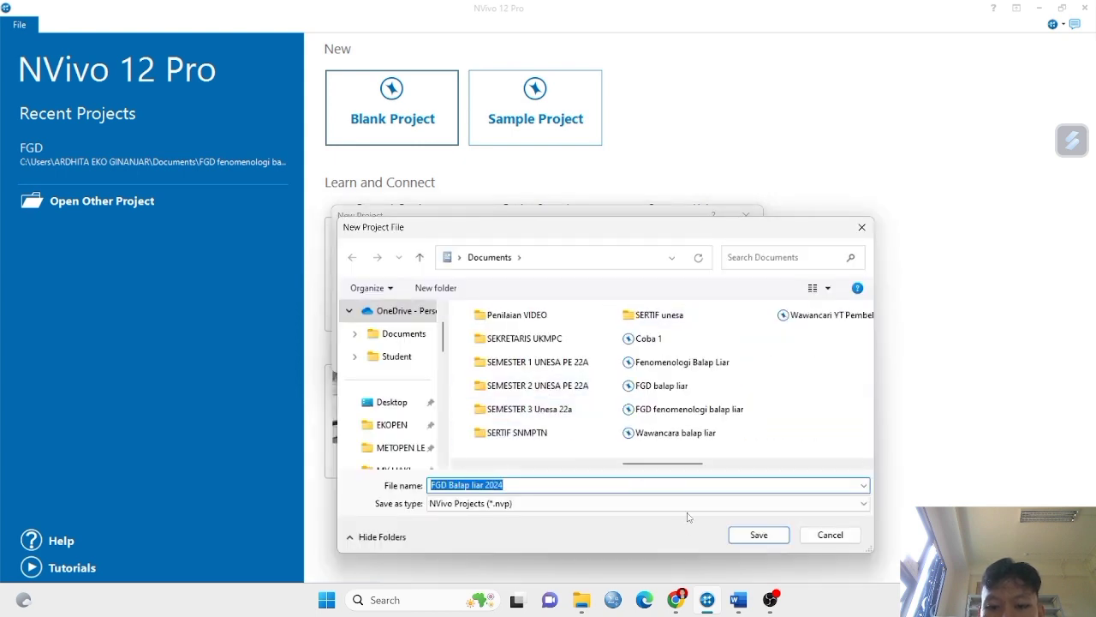
left_click(760, 539)
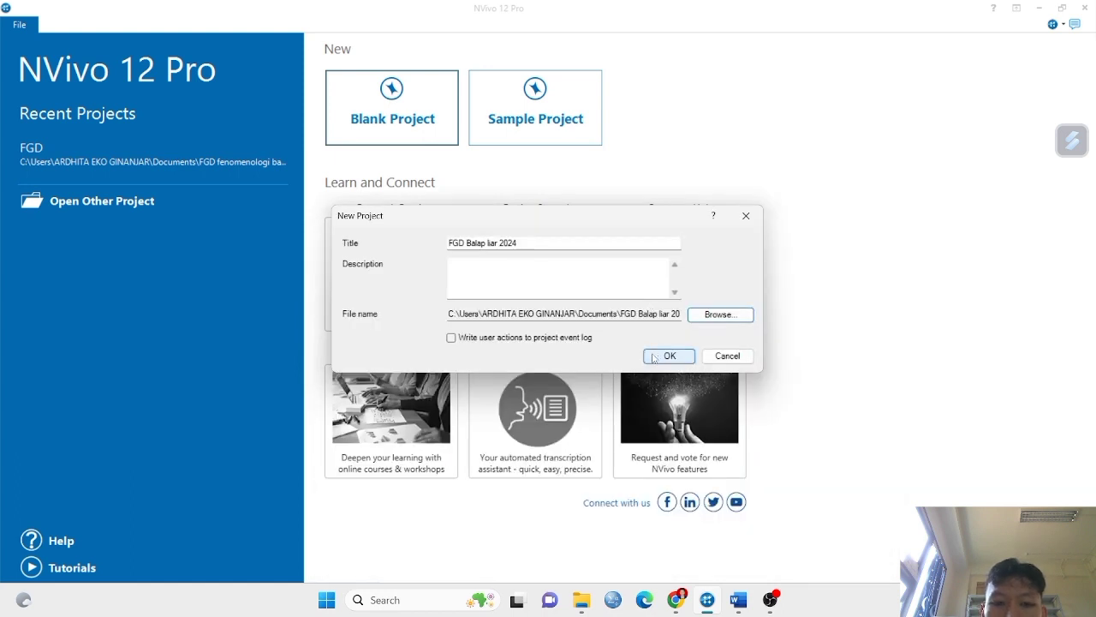
left_click(668, 355)
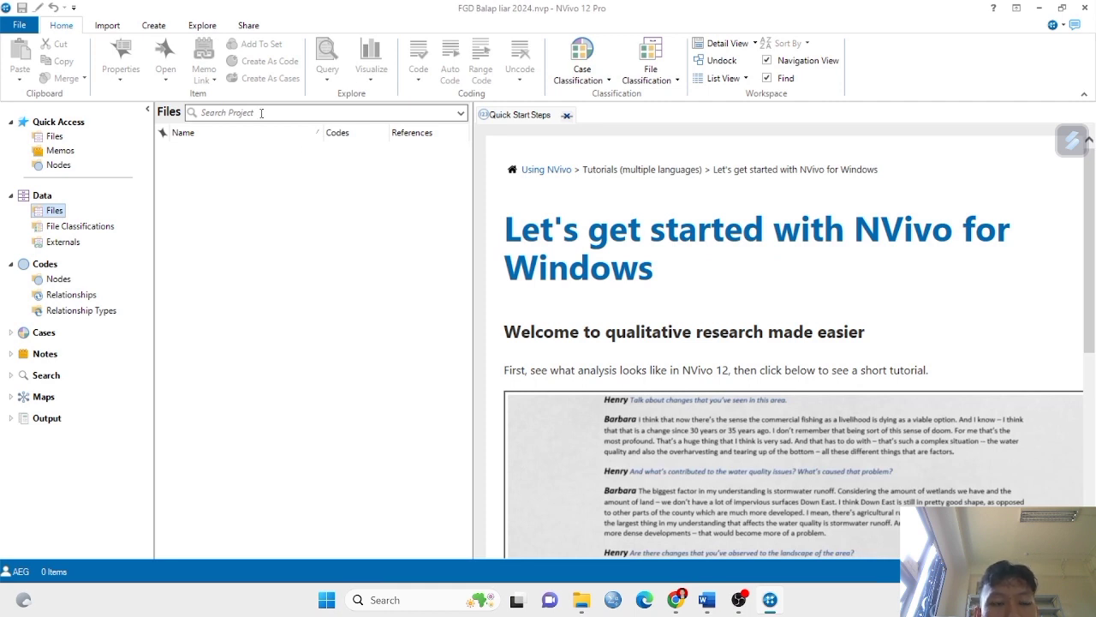
Import the Word document "code" from the MY HAKI folder in Downloads into the project's files
left_click(104, 27)
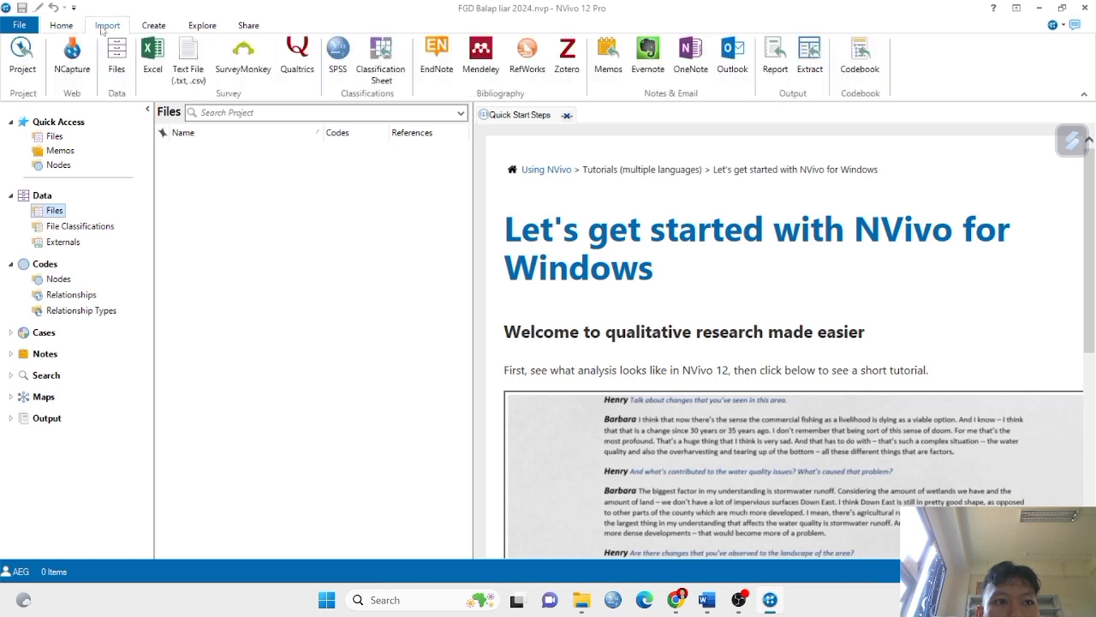
left_click(119, 66)
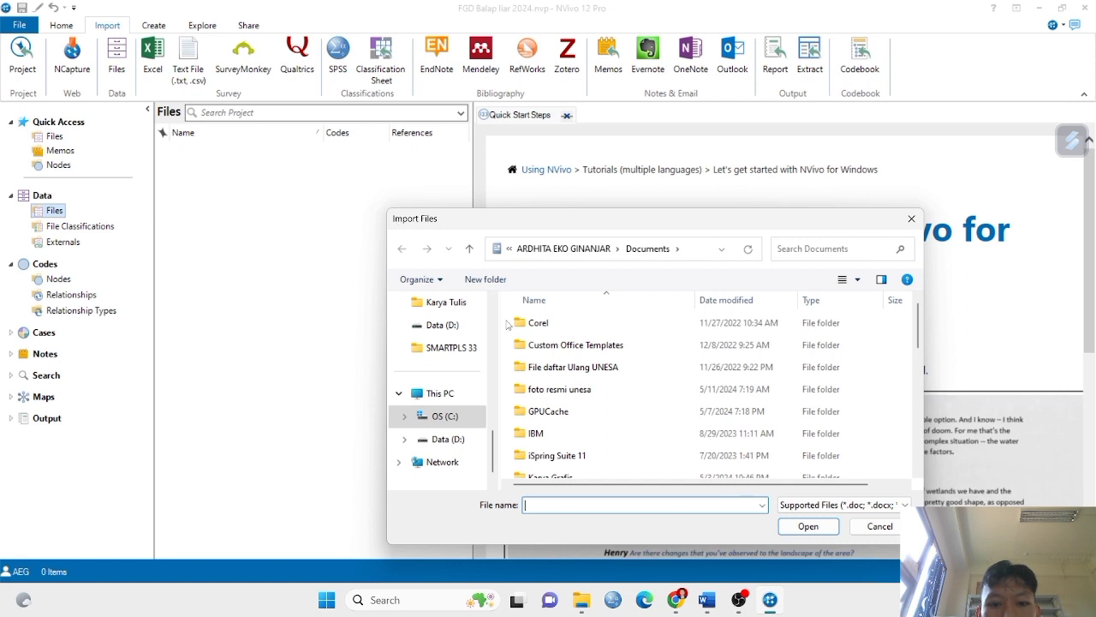
scroll(460, 375, "up", 2)
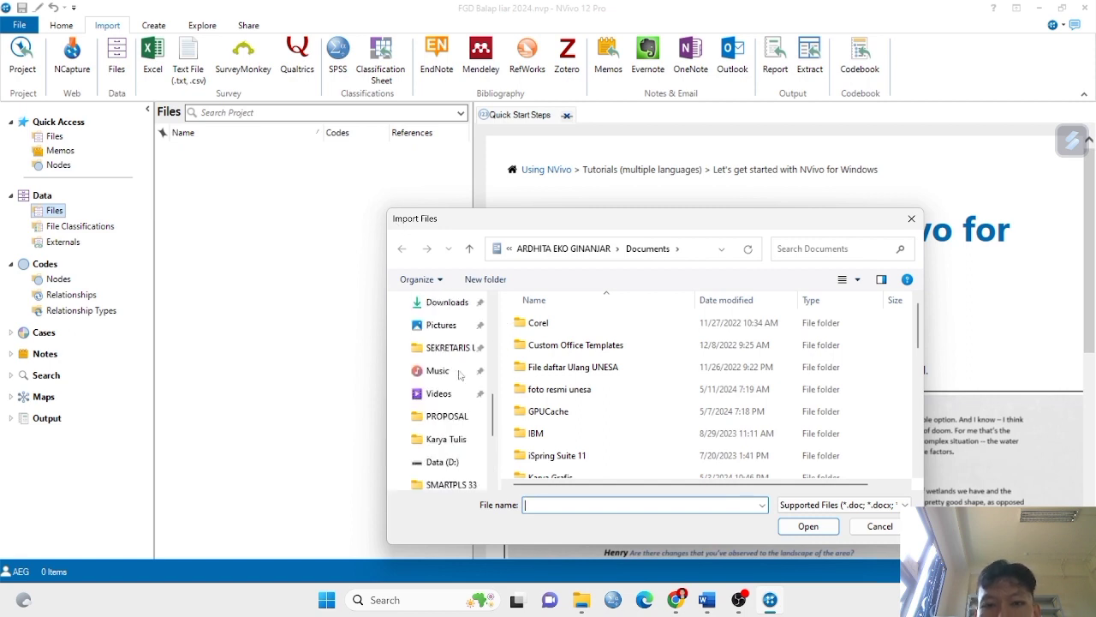
scroll(461, 375, "up", 2)
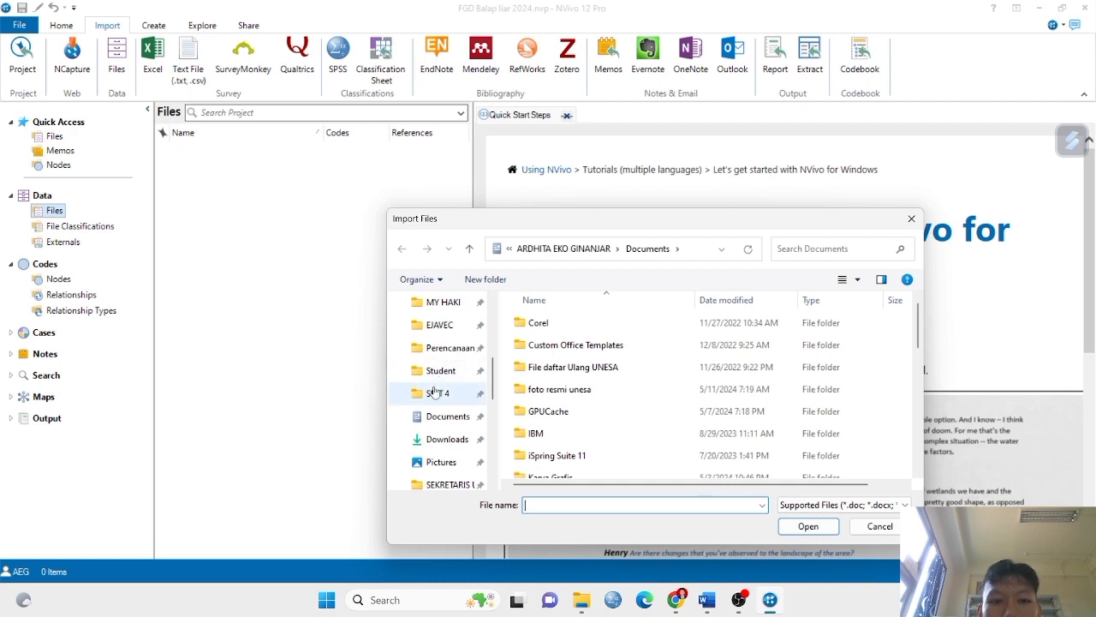
scroll(436, 391, "up", 4)
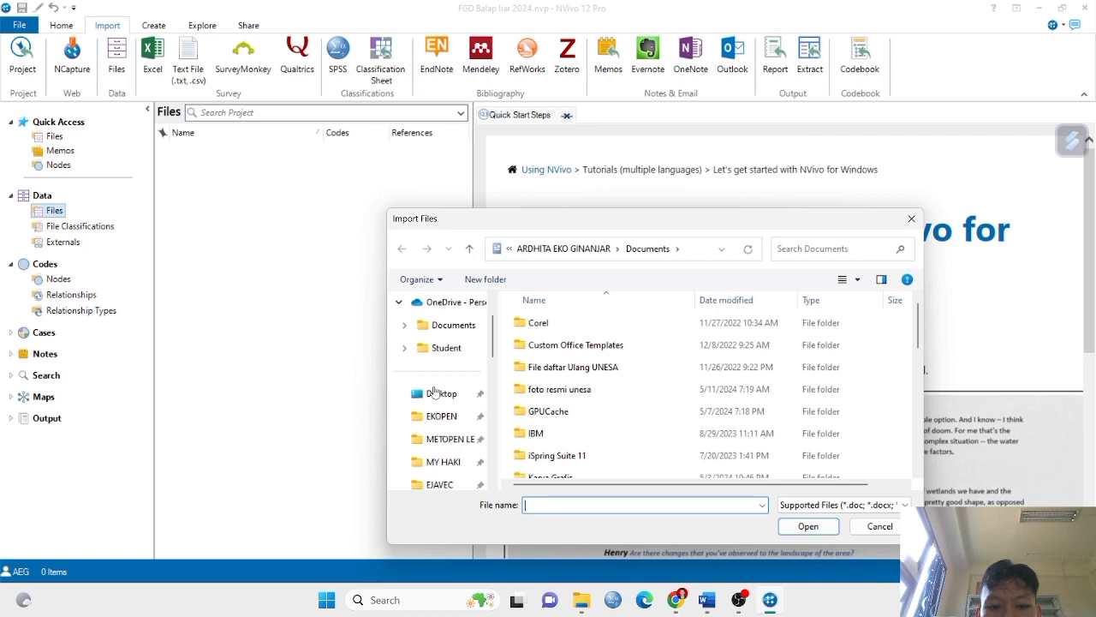
left_click(440, 463)
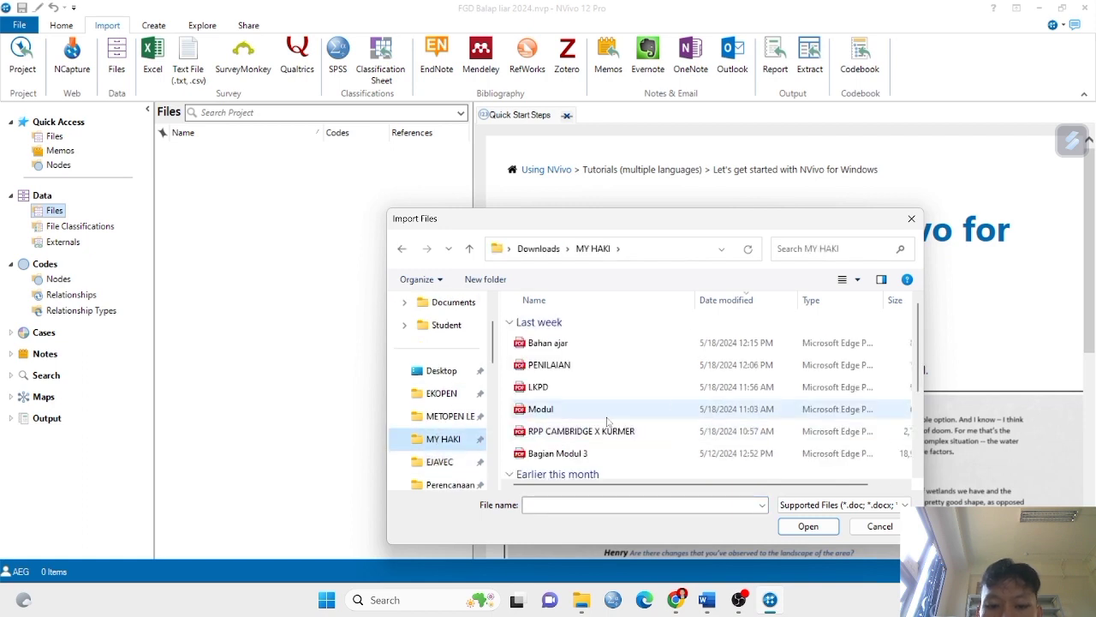
scroll(567, 358, "down", 3)
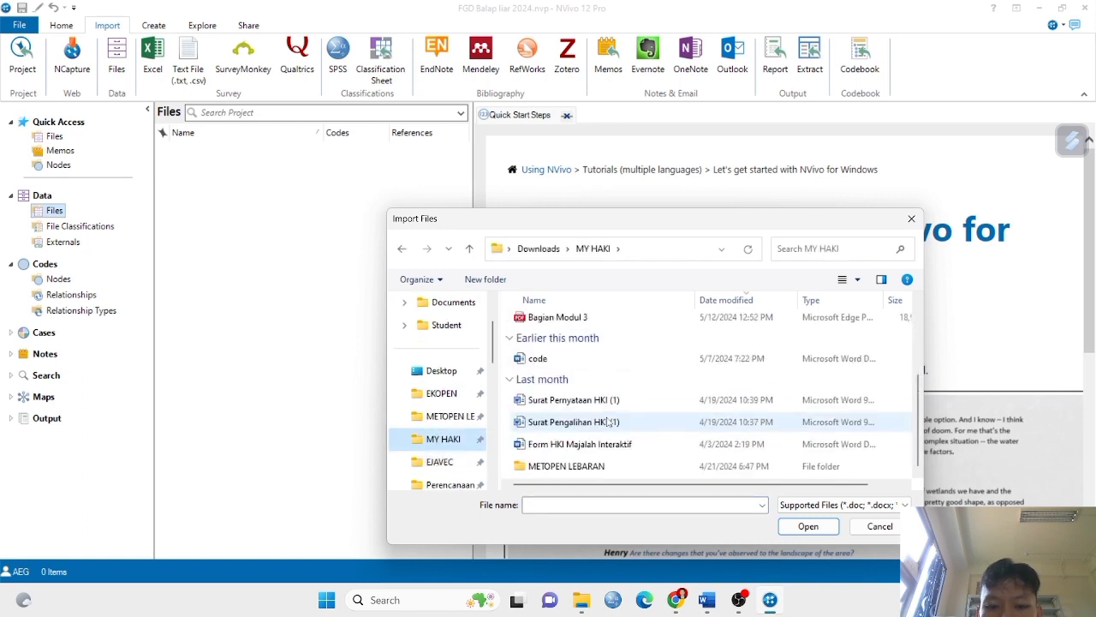
left_click(567, 358)
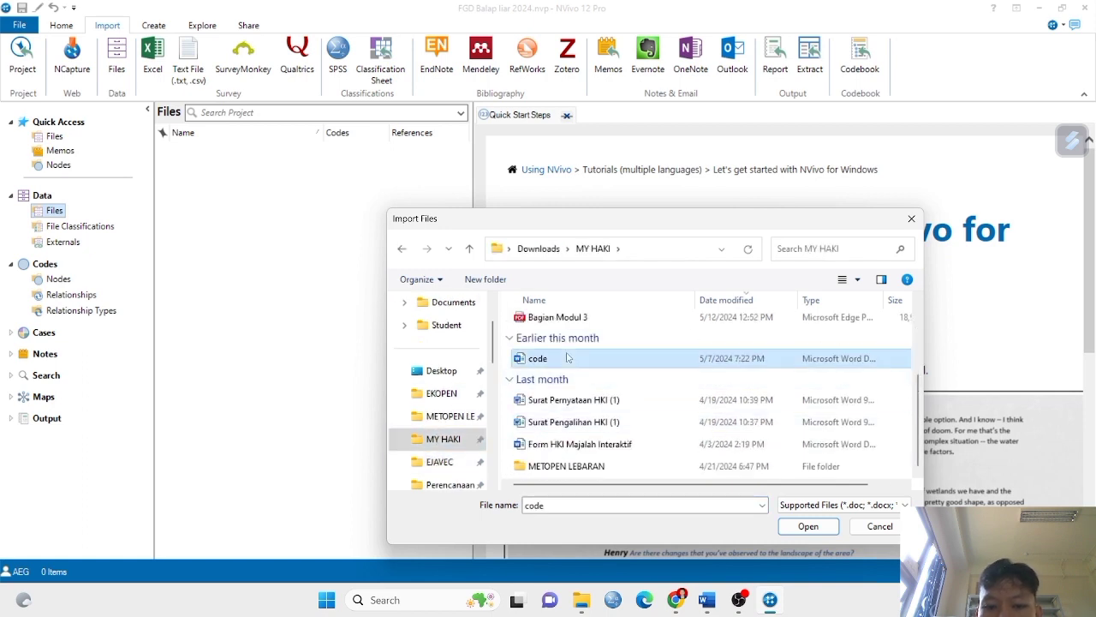
left_click(809, 526)
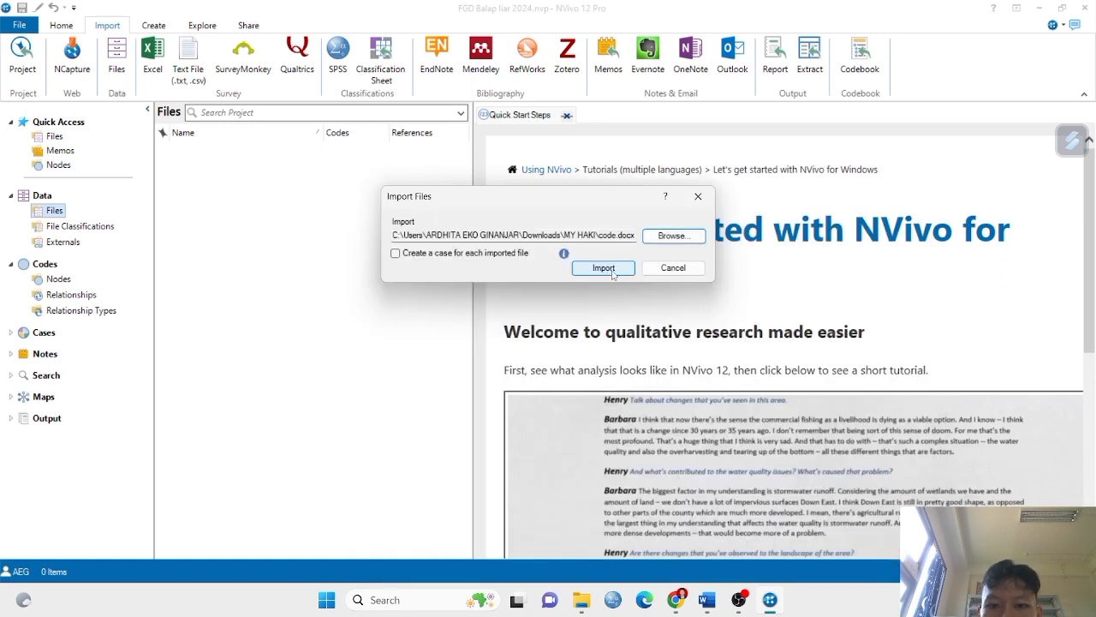
left_click(604, 269)
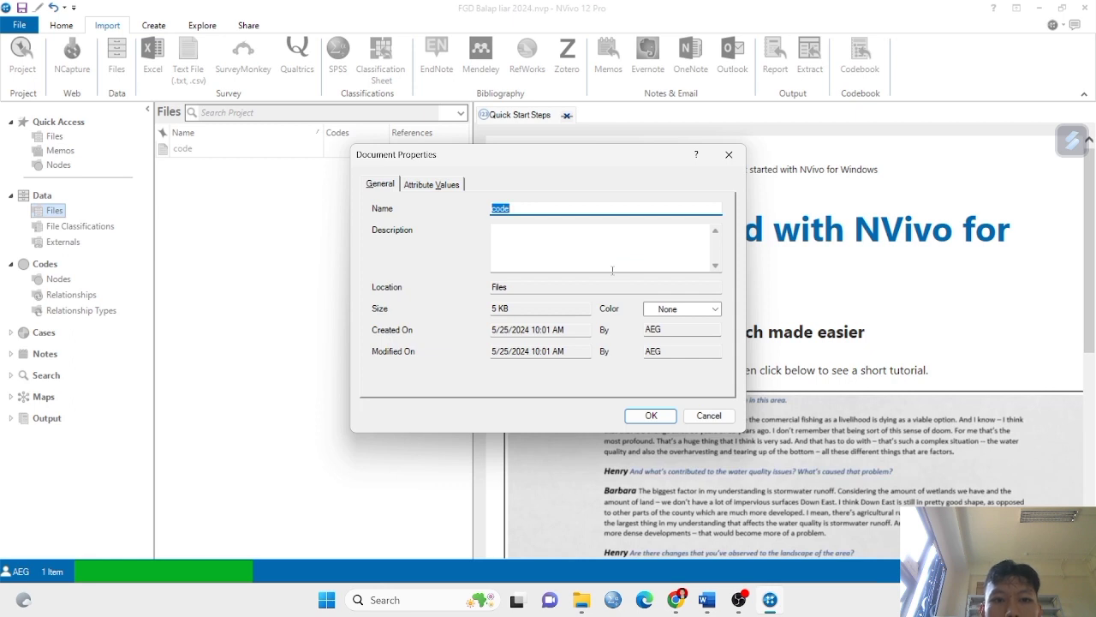
Name the imported document "Hasil transkrip FGD" in its properties
key("BackSpace")
type("Hasil transkrip FGD")
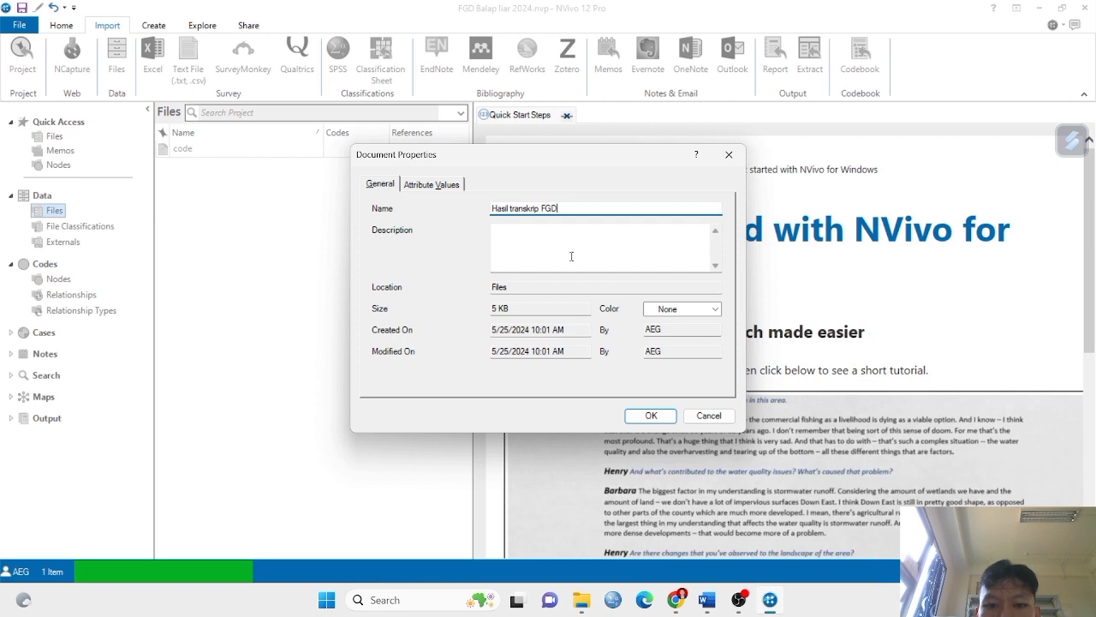
left_click(543, 231)
left_click(641, 413)
left_click(647, 415)
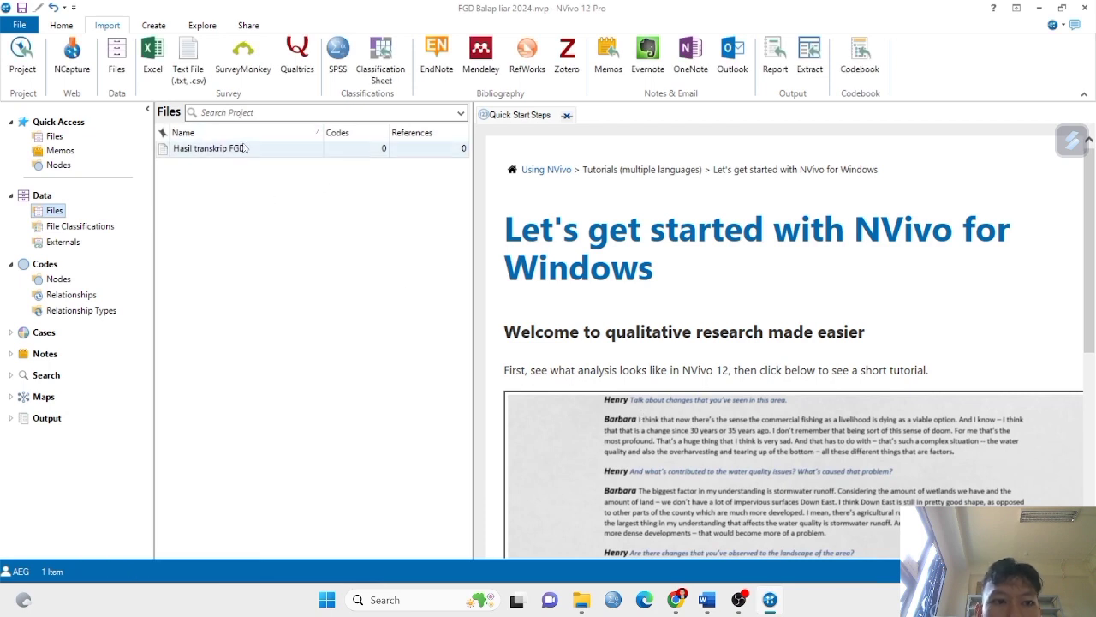
Open the "Hasil transkrip FGD" document and look through the whole discussion transcript
double_click(244, 147)
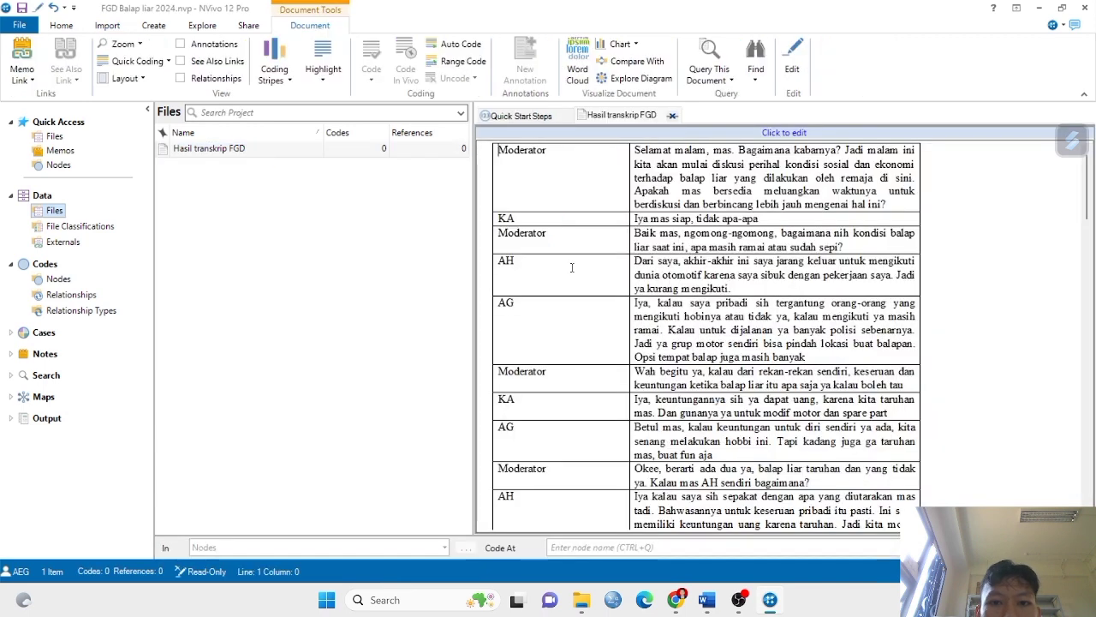
scroll(716, 309, "down", 2)
scroll(716, 310, "up", 2)
scroll(717, 310, "down", 1)
scroll(717, 309, "down", 10)
scroll(716, 309, "down", 10)
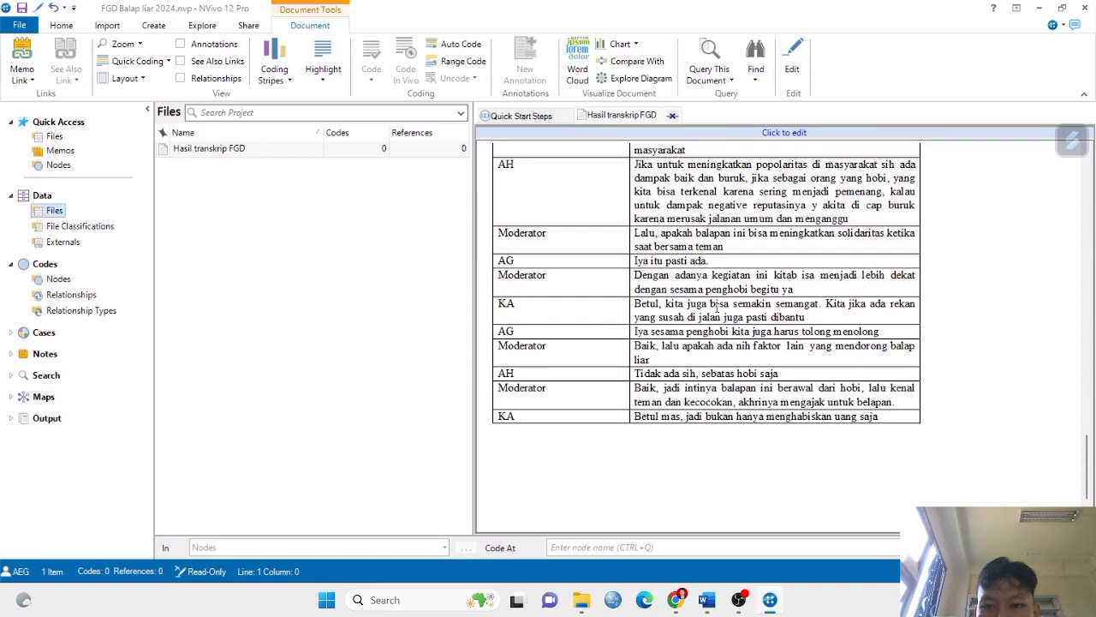
scroll(716, 310, "up", 20)
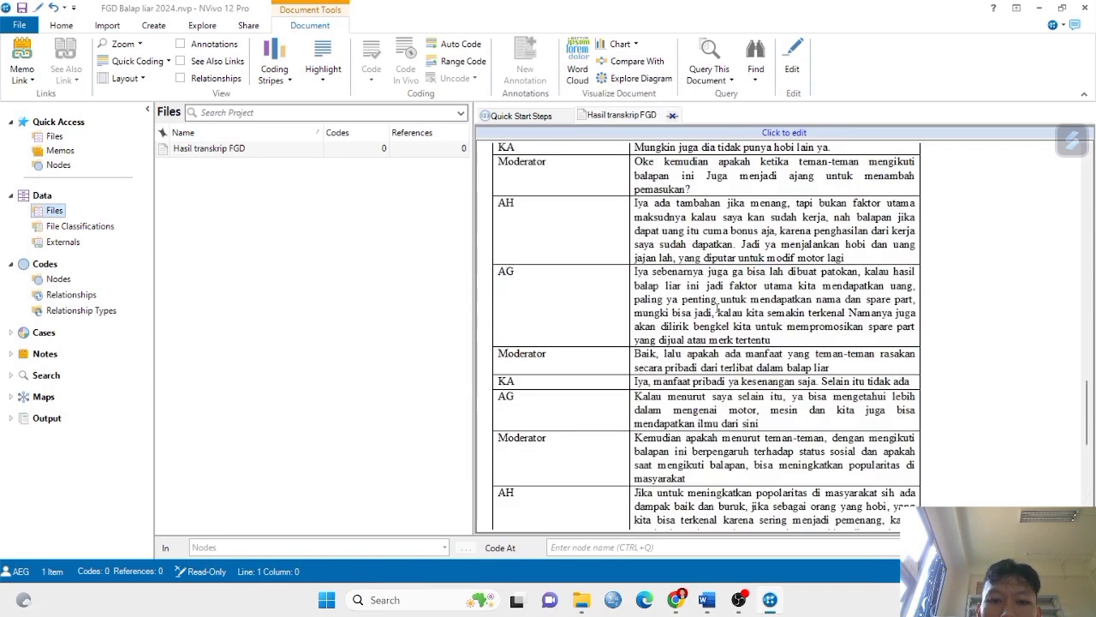
scroll(718, 307, "down", 20)
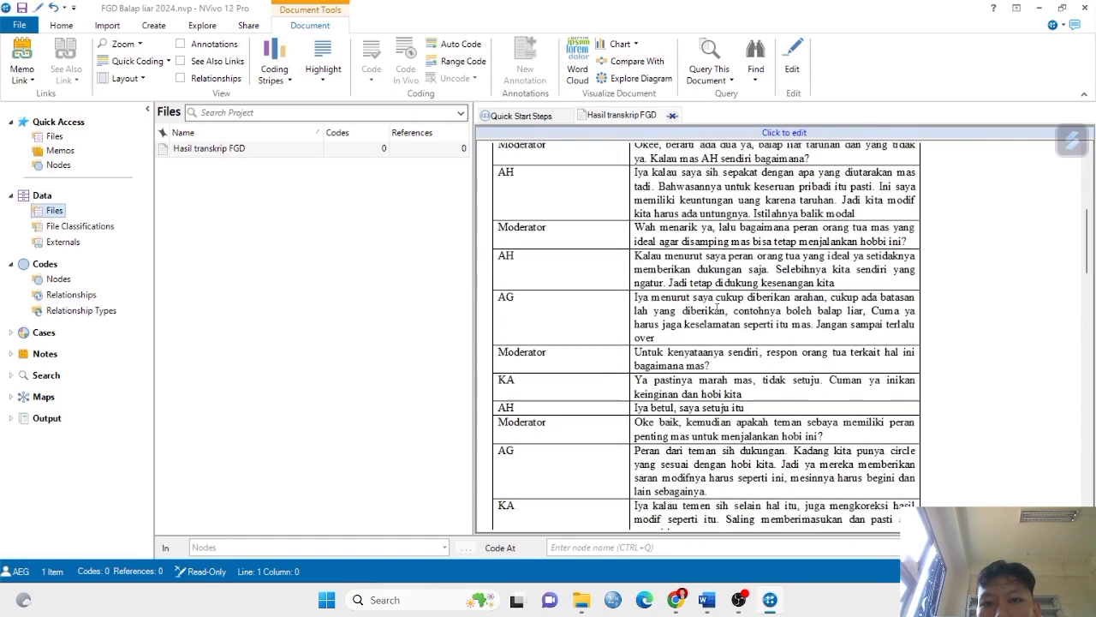
scroll(718, 307, "up", 15)
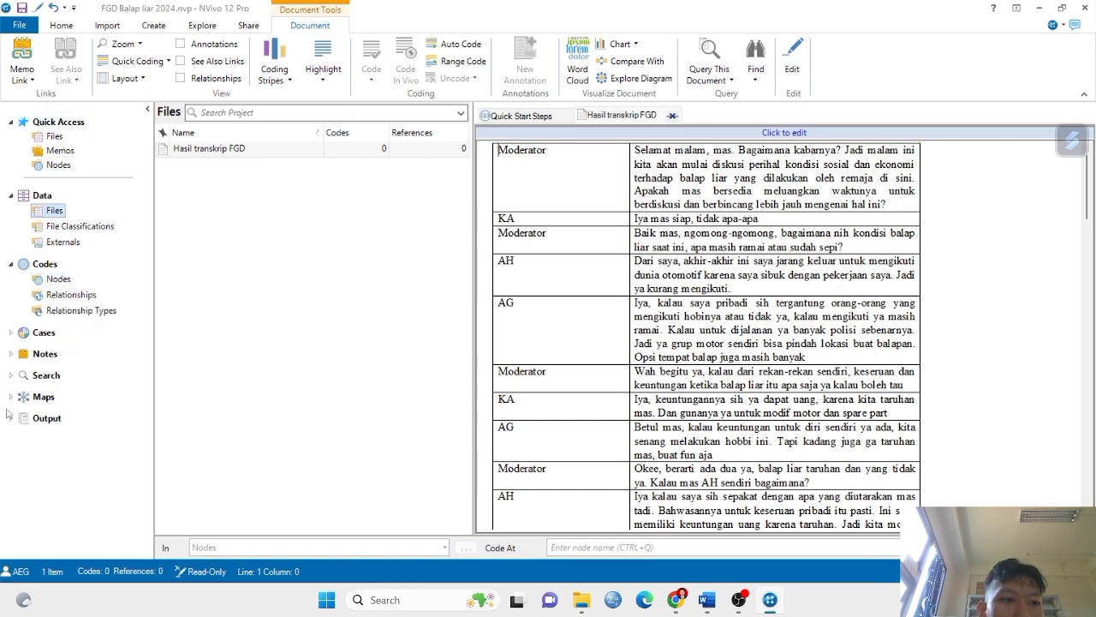
left_click(53, 281)
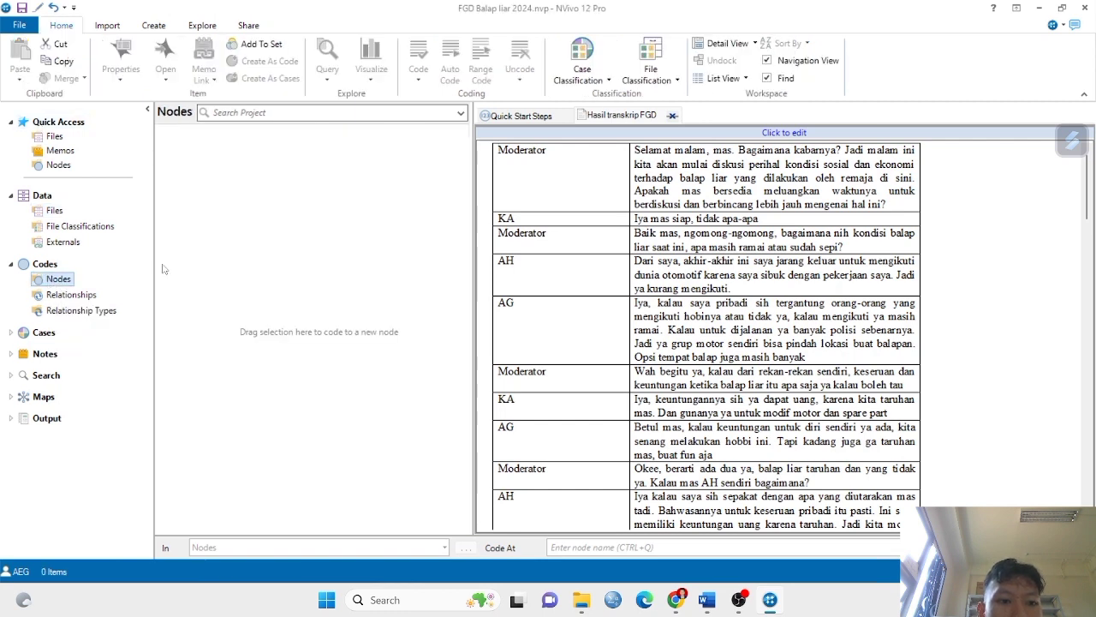
double_click(47, 265)
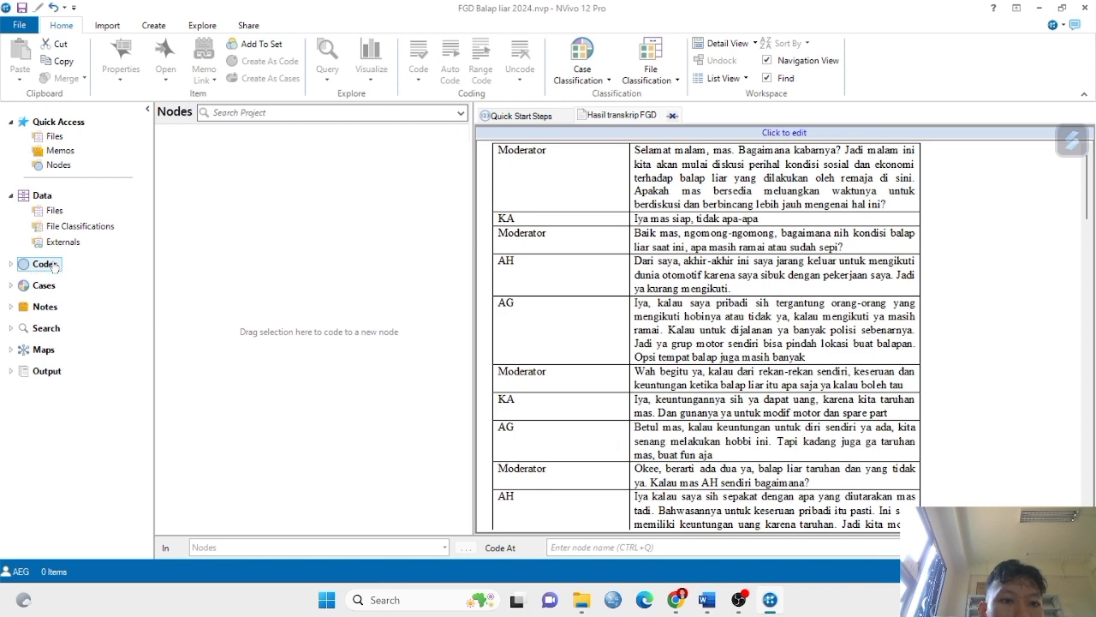
left_click(53, 211)
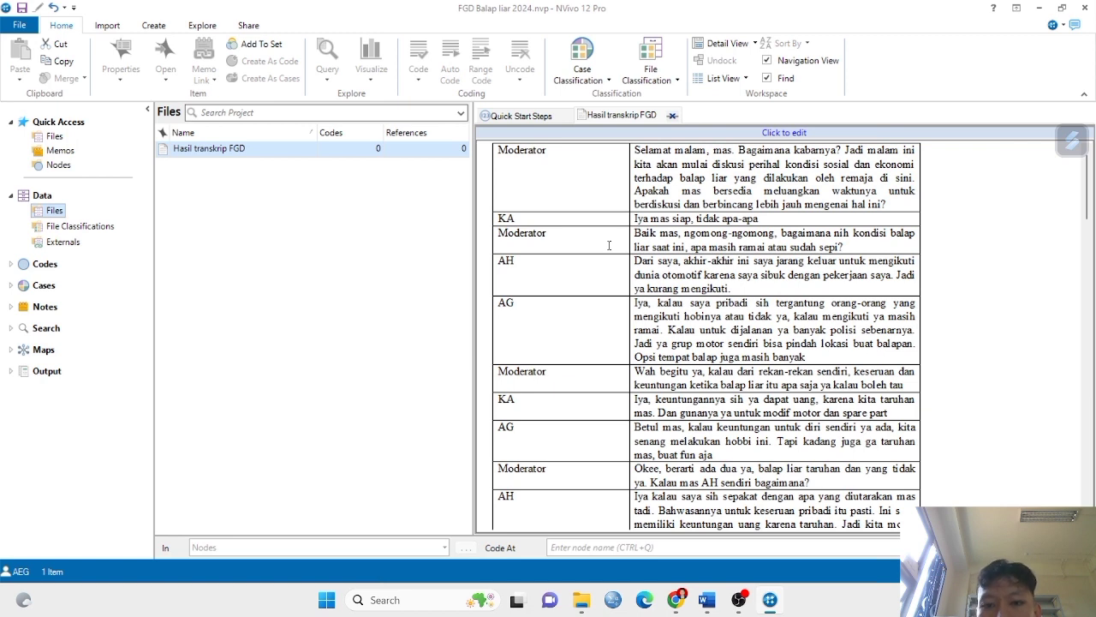
left_click(653, 274)
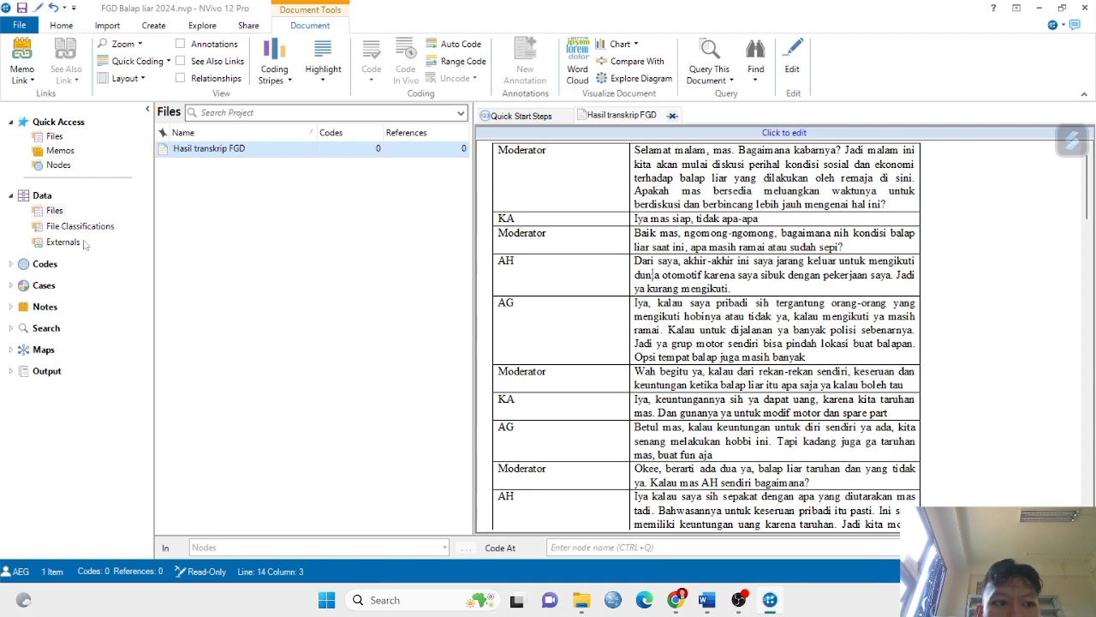
Create a top-level node named "Faktor Pendorong Kegiatan Balap Liar" in the project's nodes
left_click(45, 263)
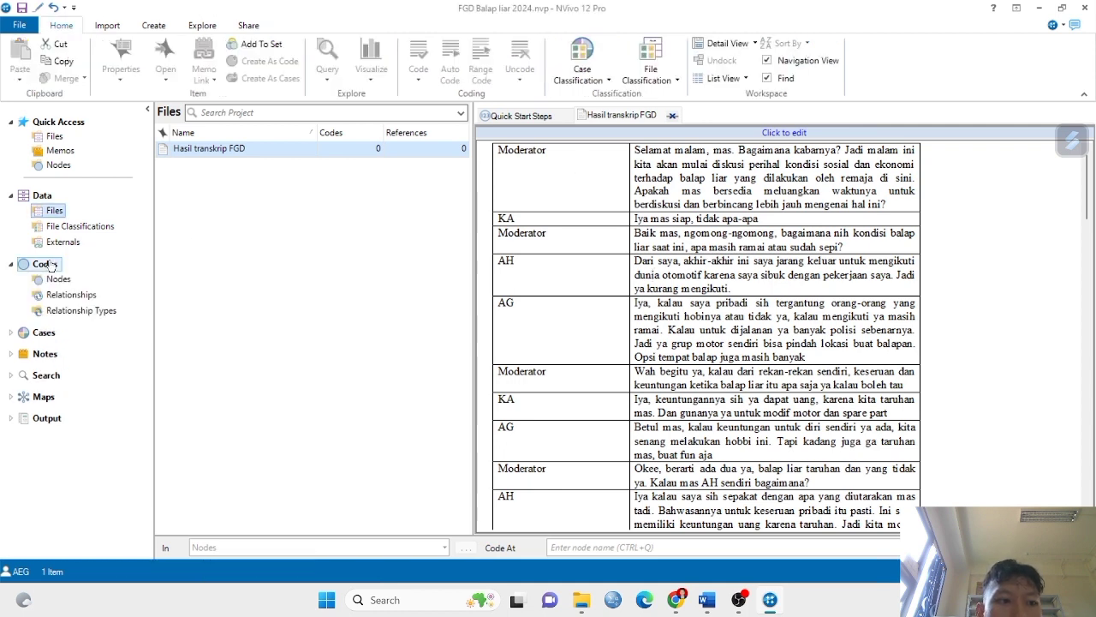
left_click(54, 280)
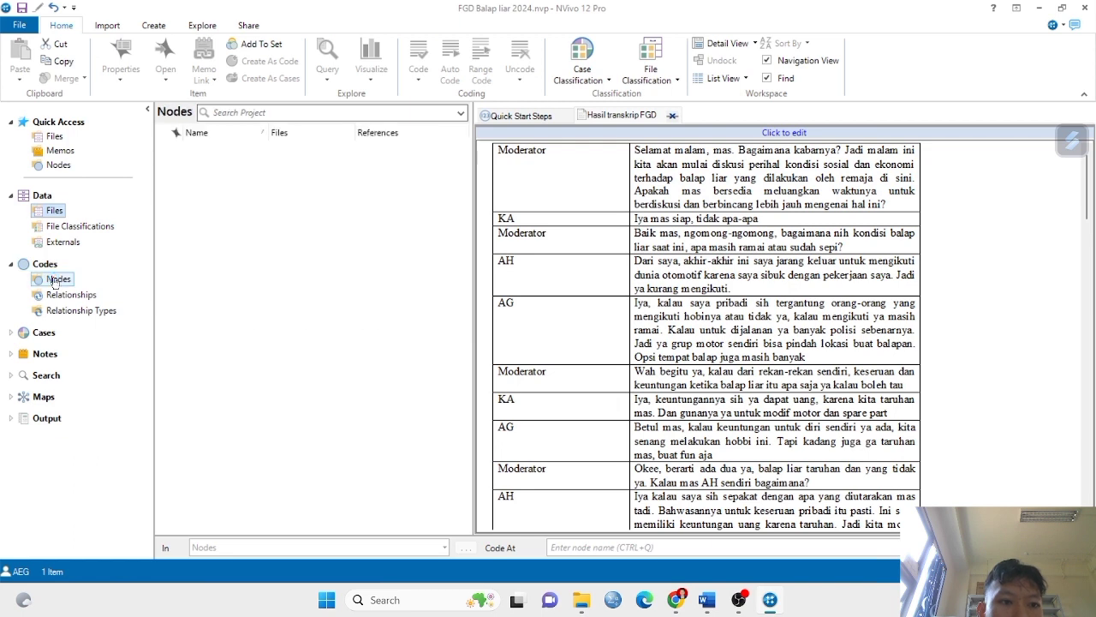
right_click(253, 209)
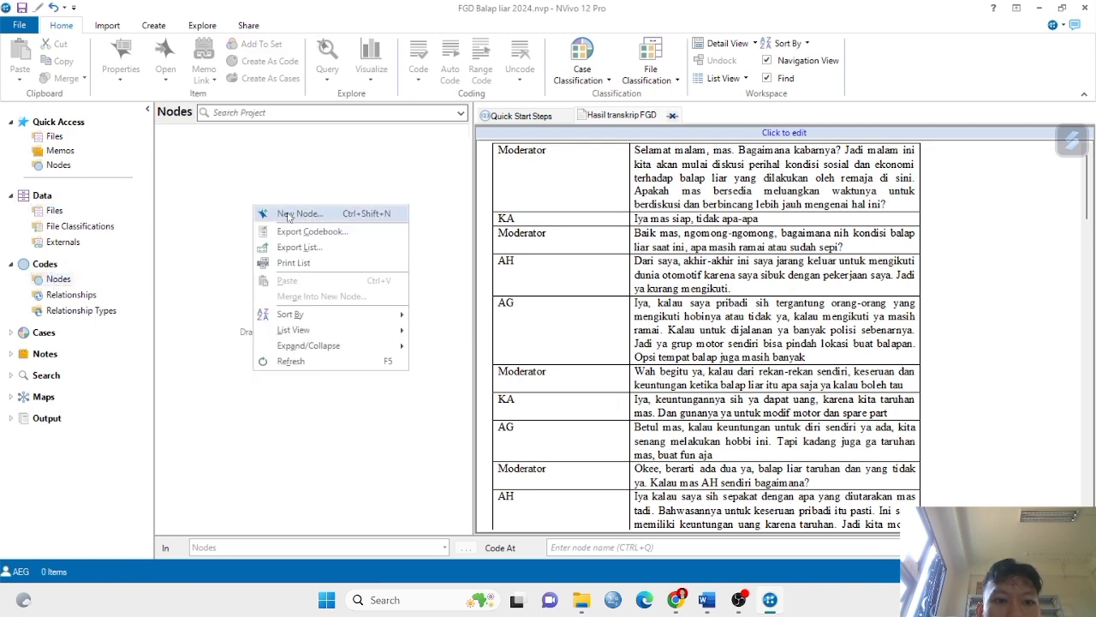
left_click(288, 218)
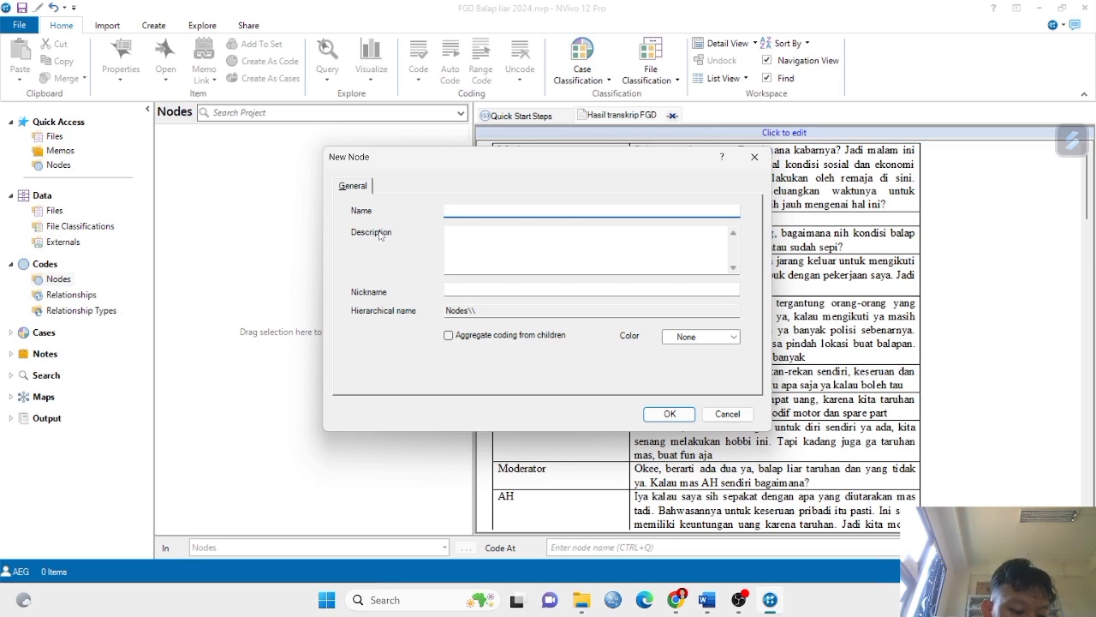
type("Faktor")
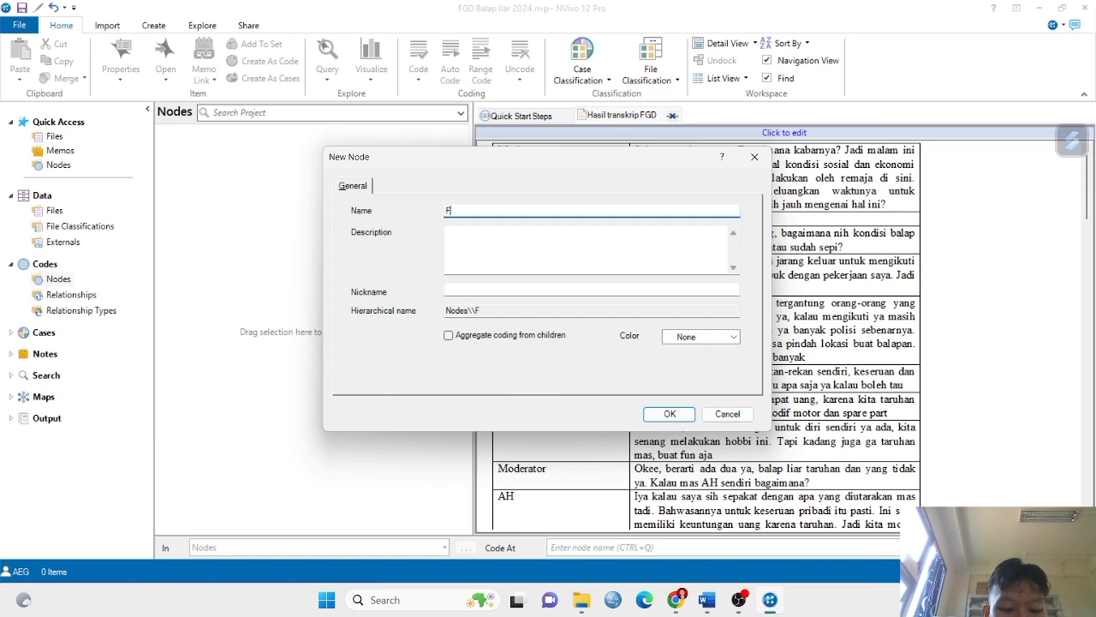
key("Tab")
type("p")
key("Tab")
type("endor")
key("BackSpace")
key("BackSpace")
key("BackSpace")
key("BackSpace")
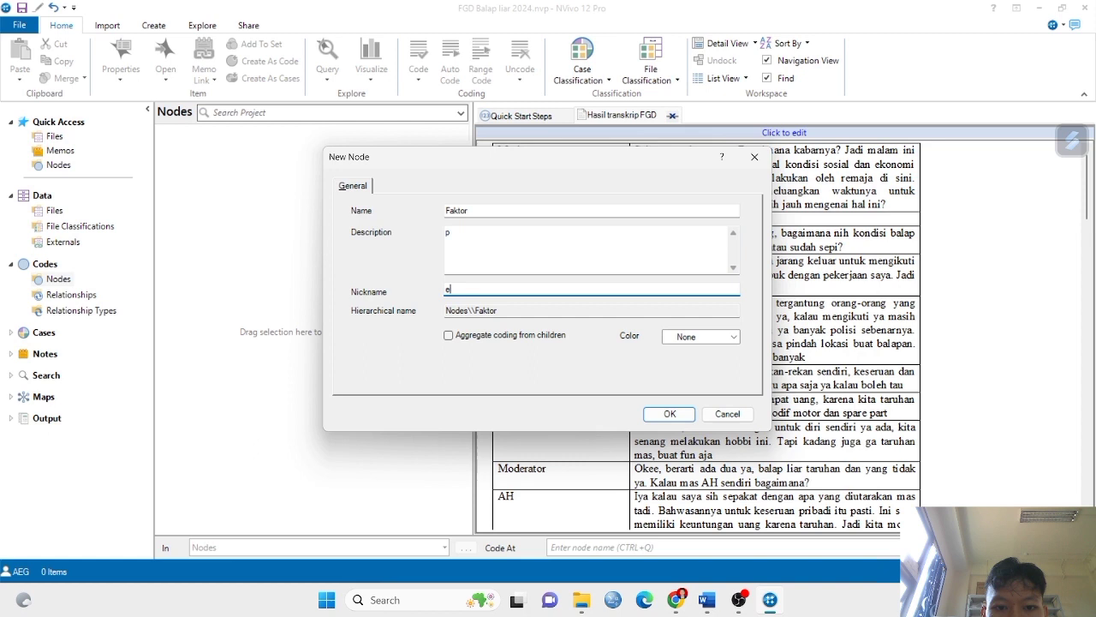
key("BackSpace")
left_click(471, 210)
type("Pendorong ")
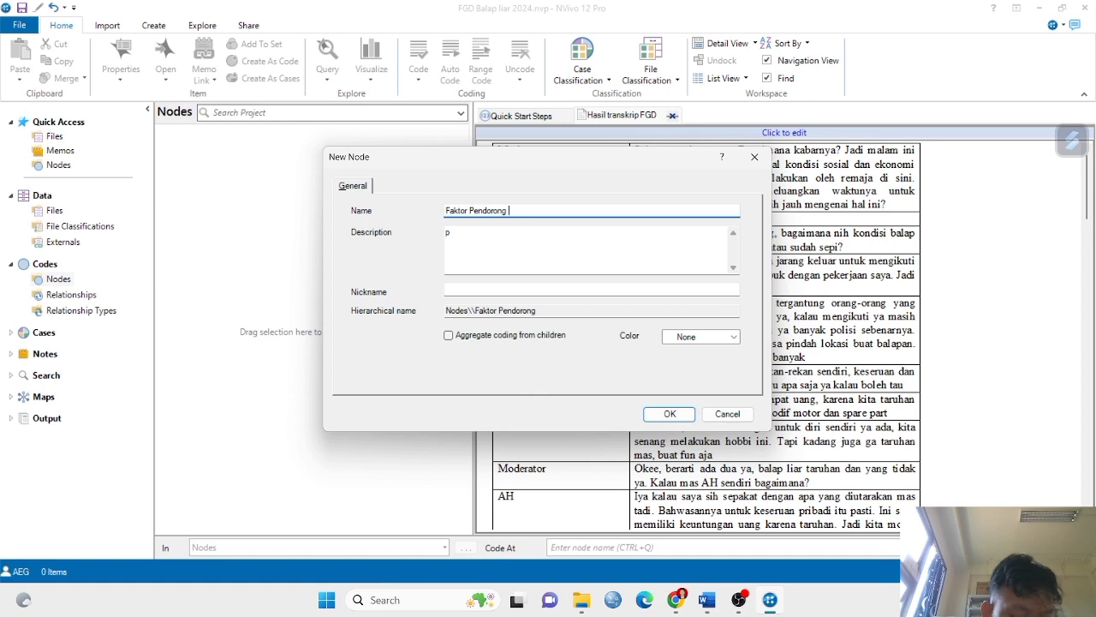
type("Kegiatan ")
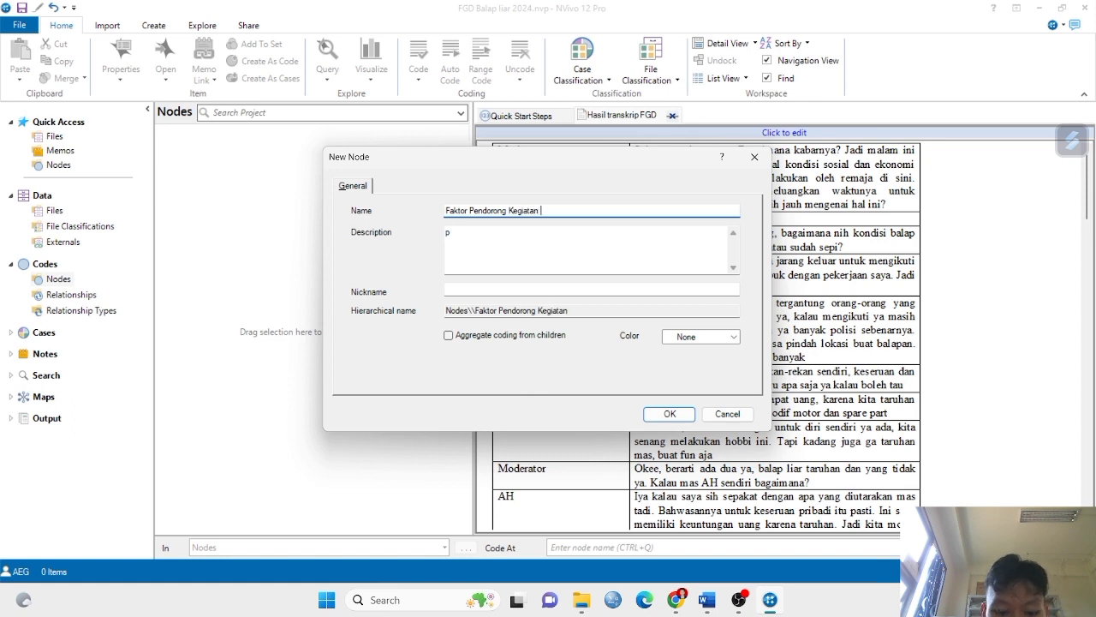
type("Balap Liar")
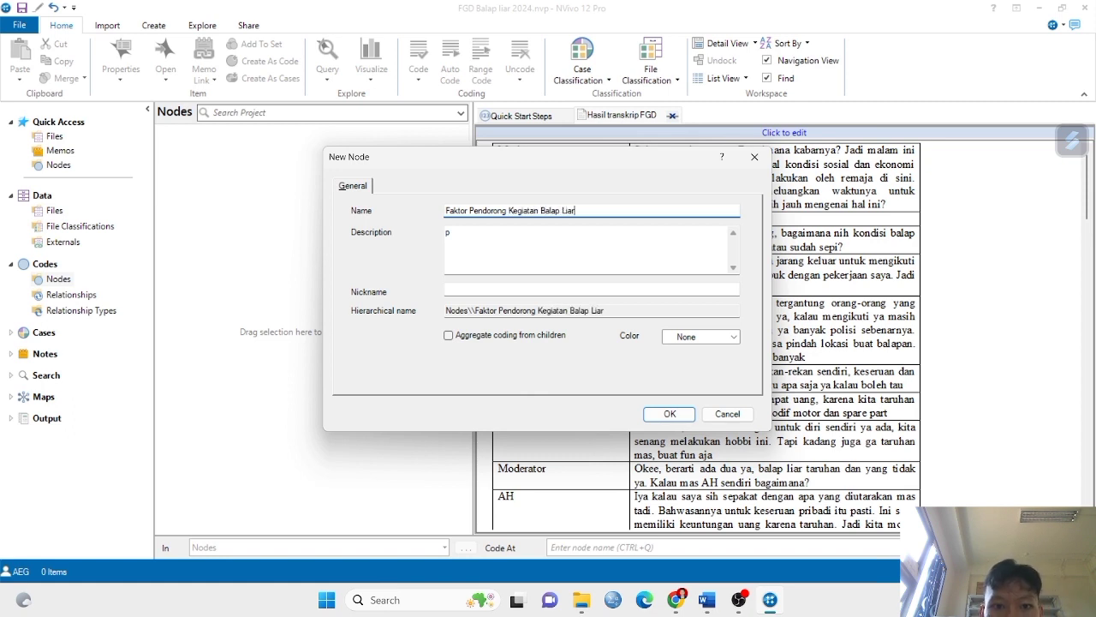
left_click(671, 414)
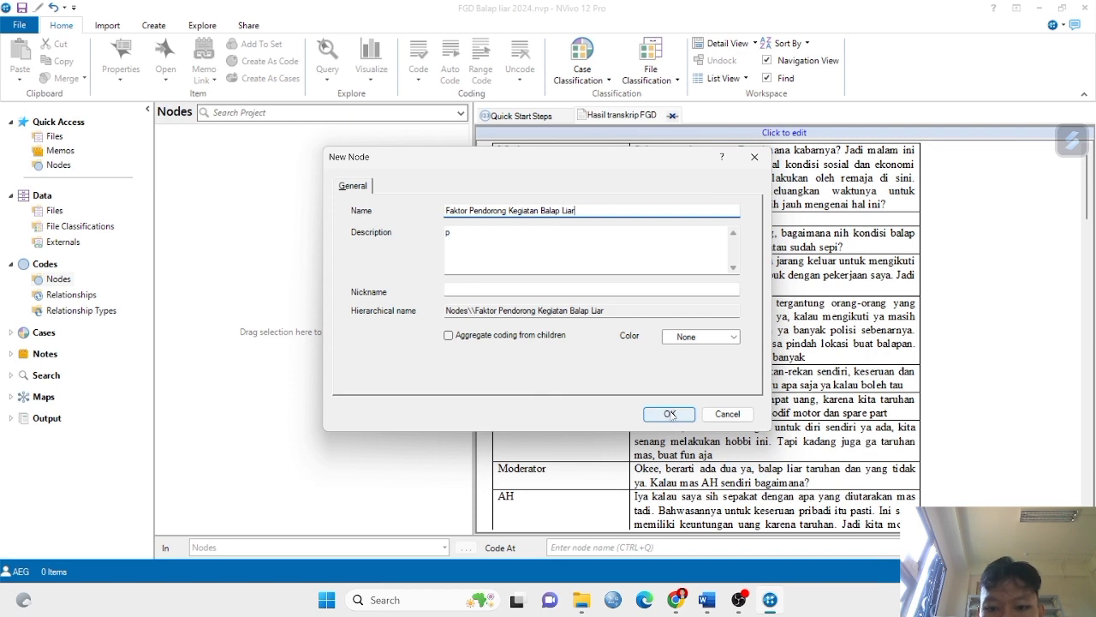
left_click(670, 414)
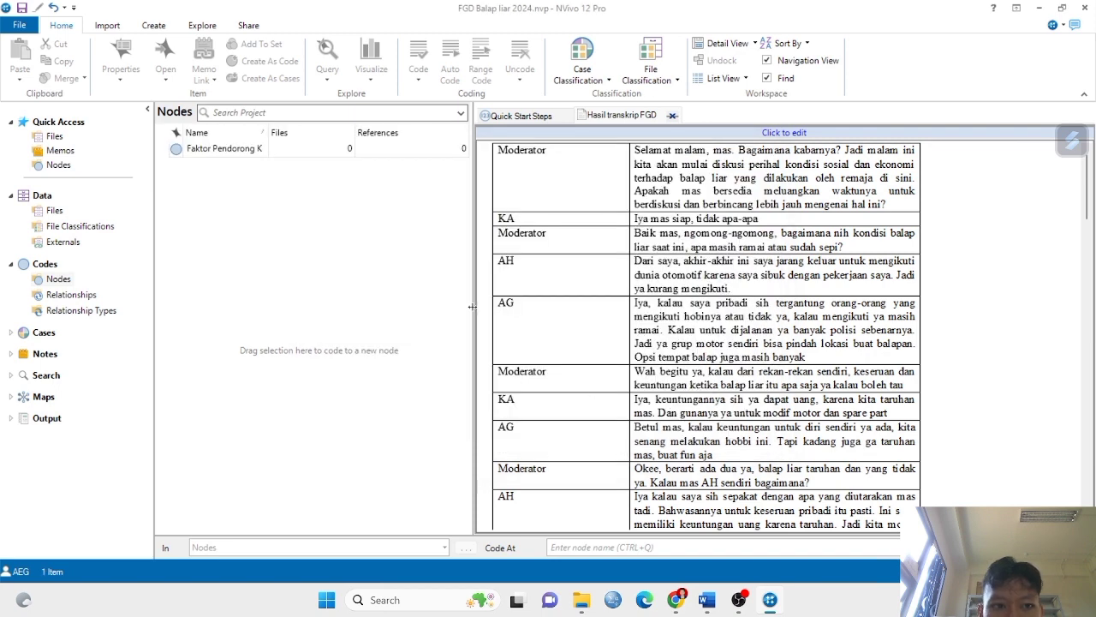
left_click(288, 154)
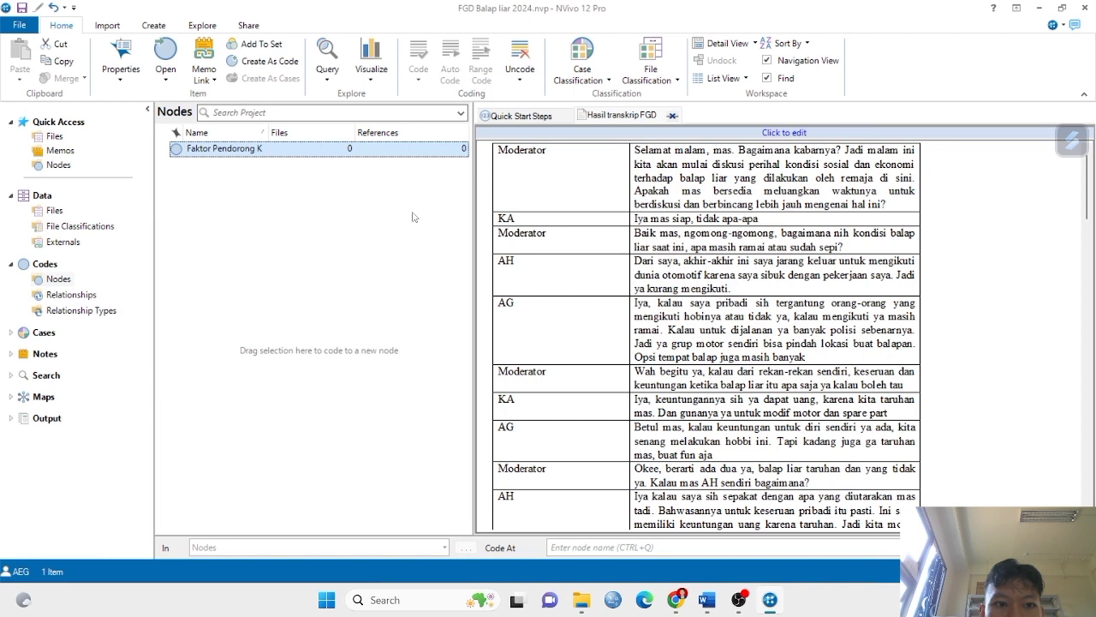
left_click(332, 259)
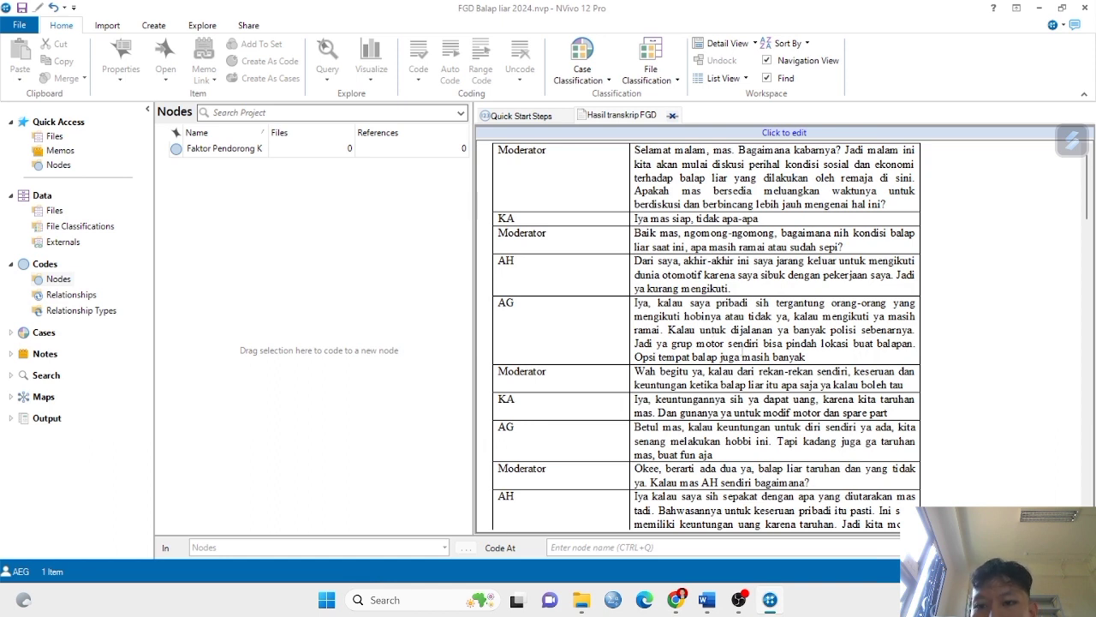
Code KA's answer from "keuntungannya sih ya dapat uang" through "spare part" at a new child node "Keuntungan Finansial" under "Faktor Pendorong Kegiatan Balap Liar"
scroll(747, 347, "down", 1)
scroll(702, 275, "up", 1)
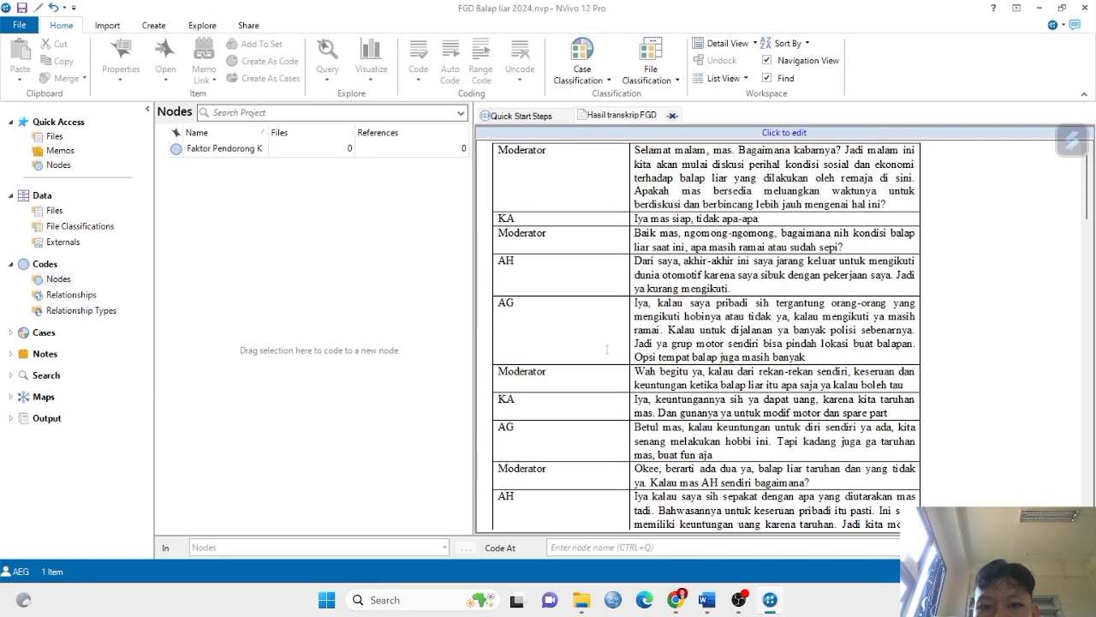
scroll(607, 348, "down", 2)
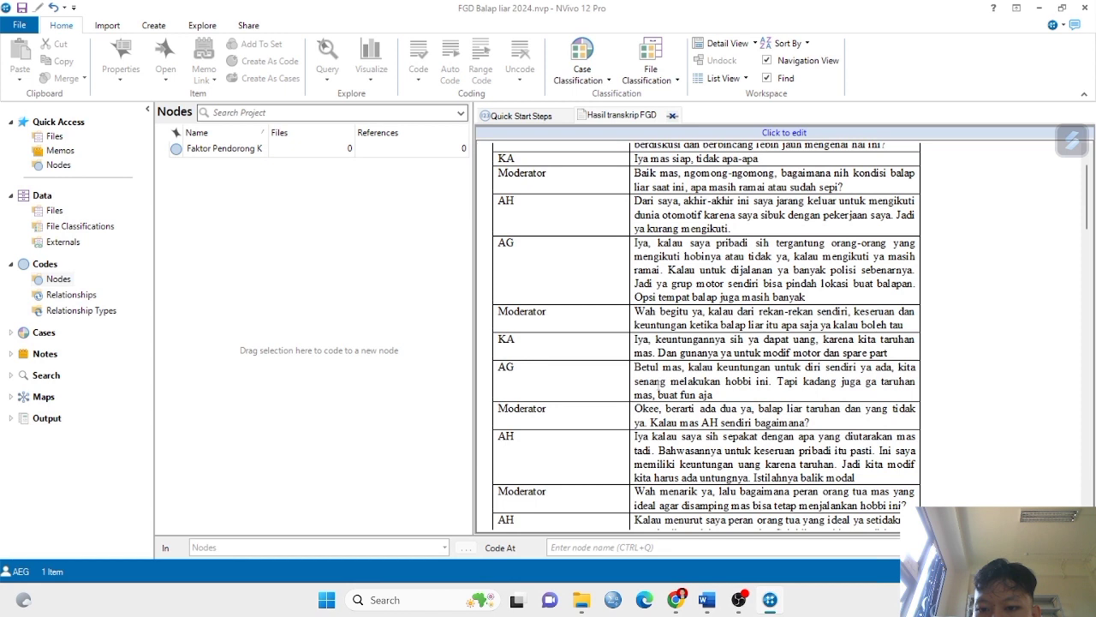
scroll(675, 334, "down", 1)
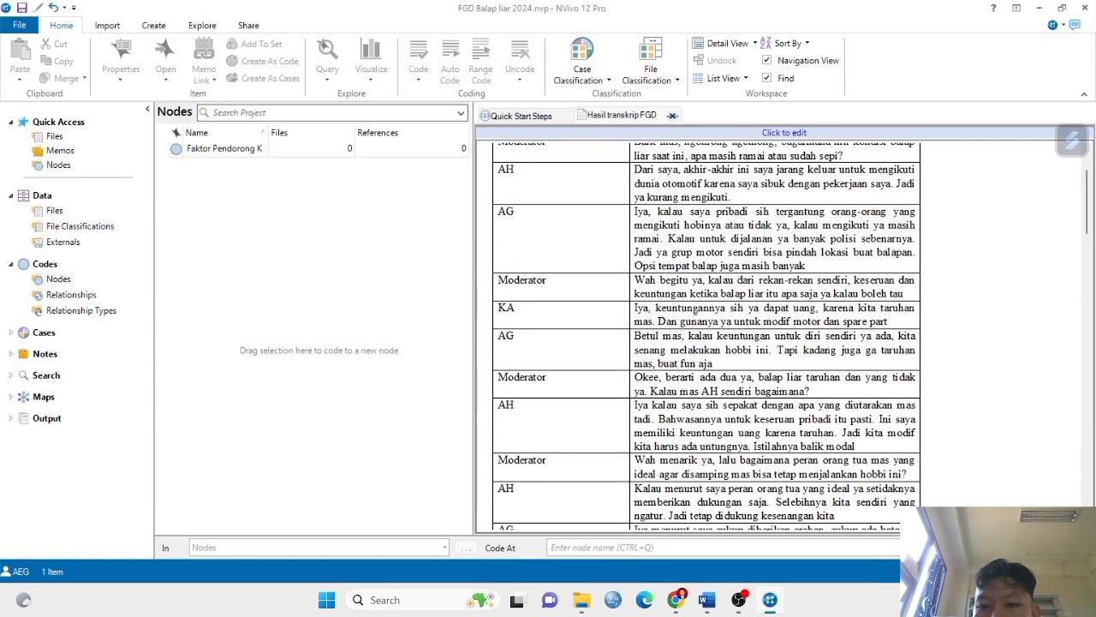
scroll(686, 334, "down", 1)
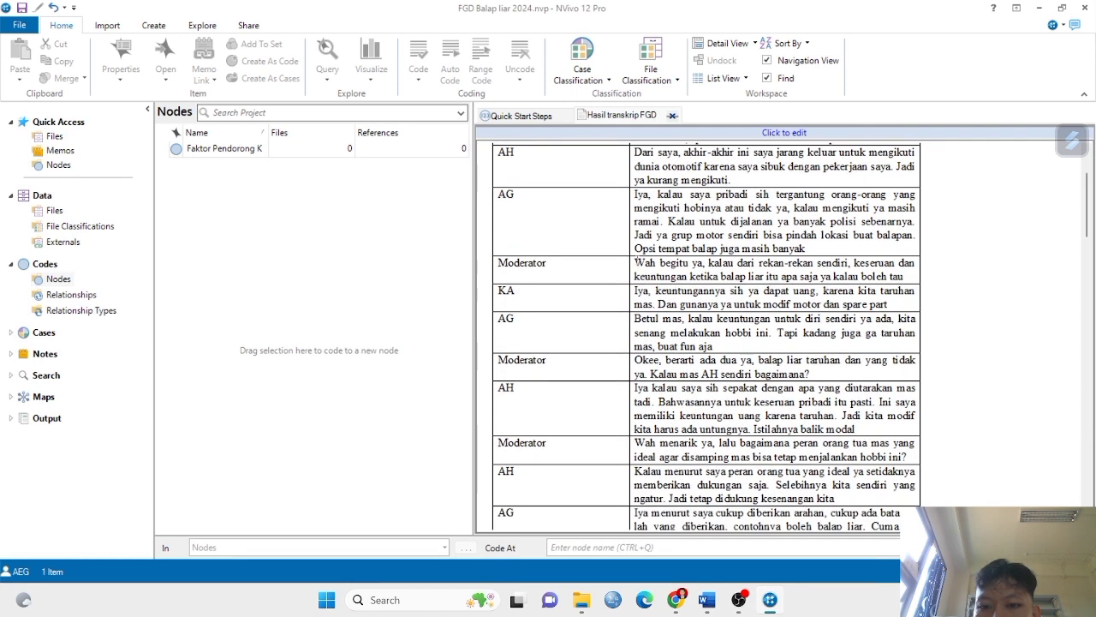
left_click_drag(677, 266, 732, 297)
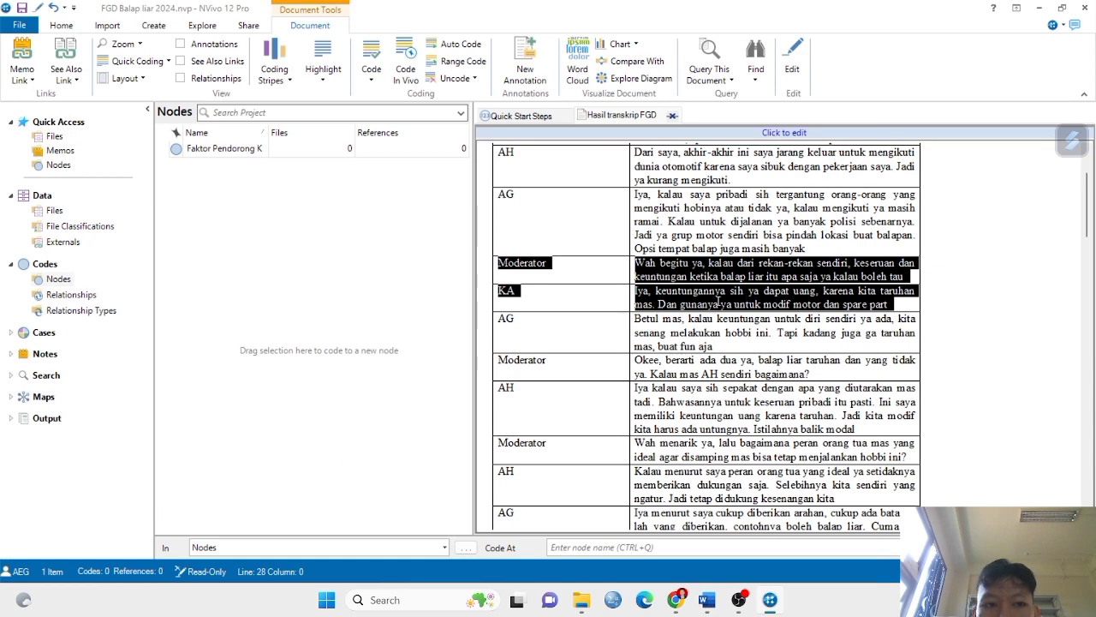
left_click(698, 292)
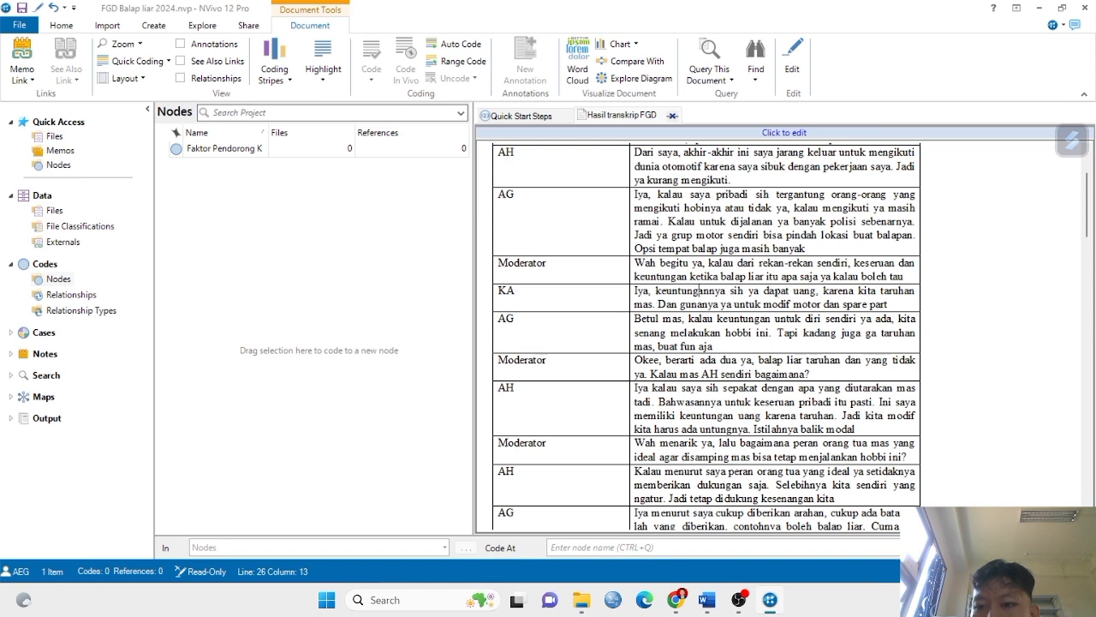
left_click(657, 292)
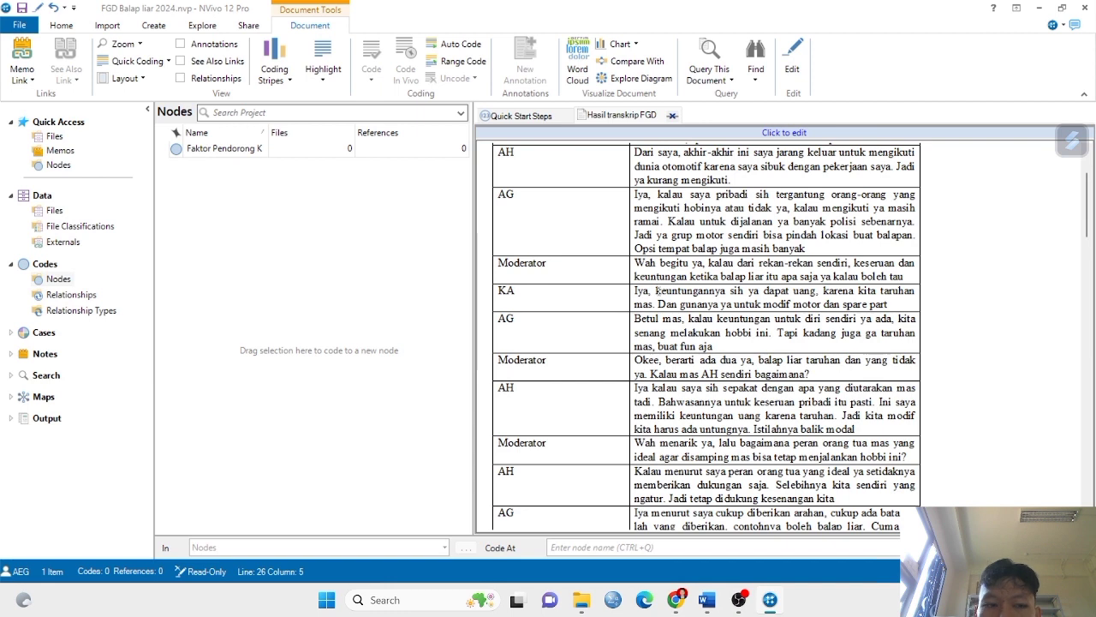
left_click_drag(657, 291, 892, 305)
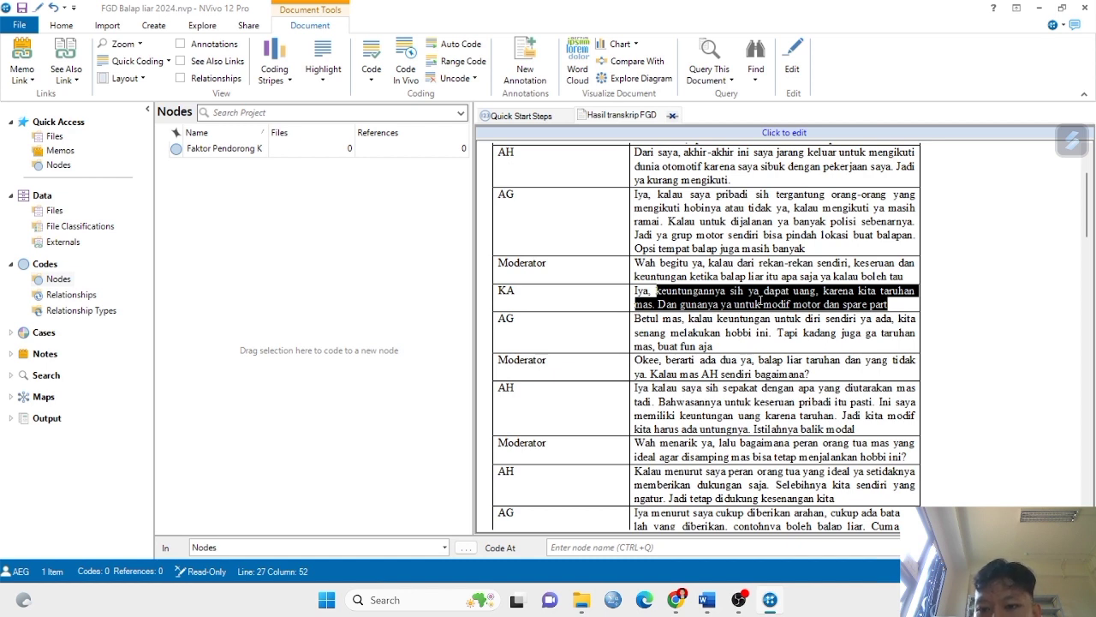
right_click(753, 300)
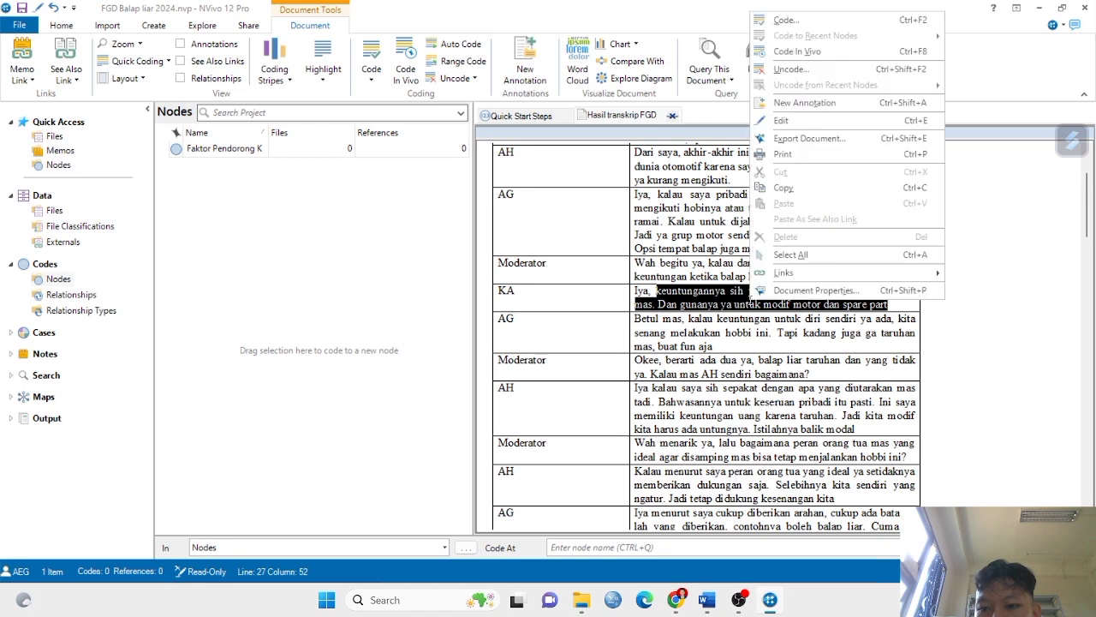
left_click(789, 30)
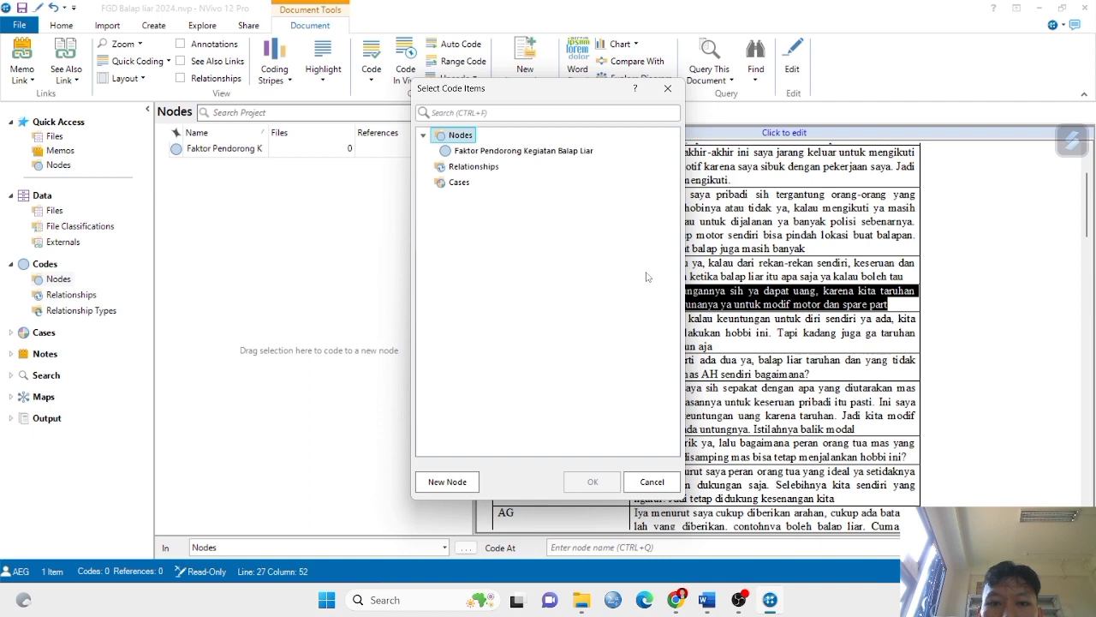
left_click(498, 154)
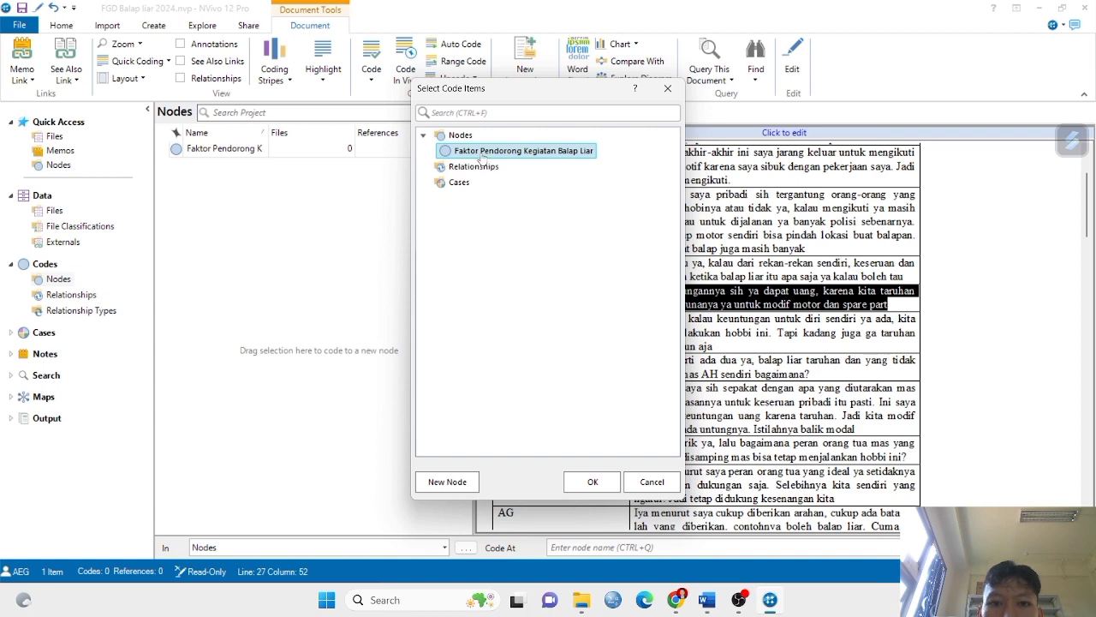
right_click(482, 157)
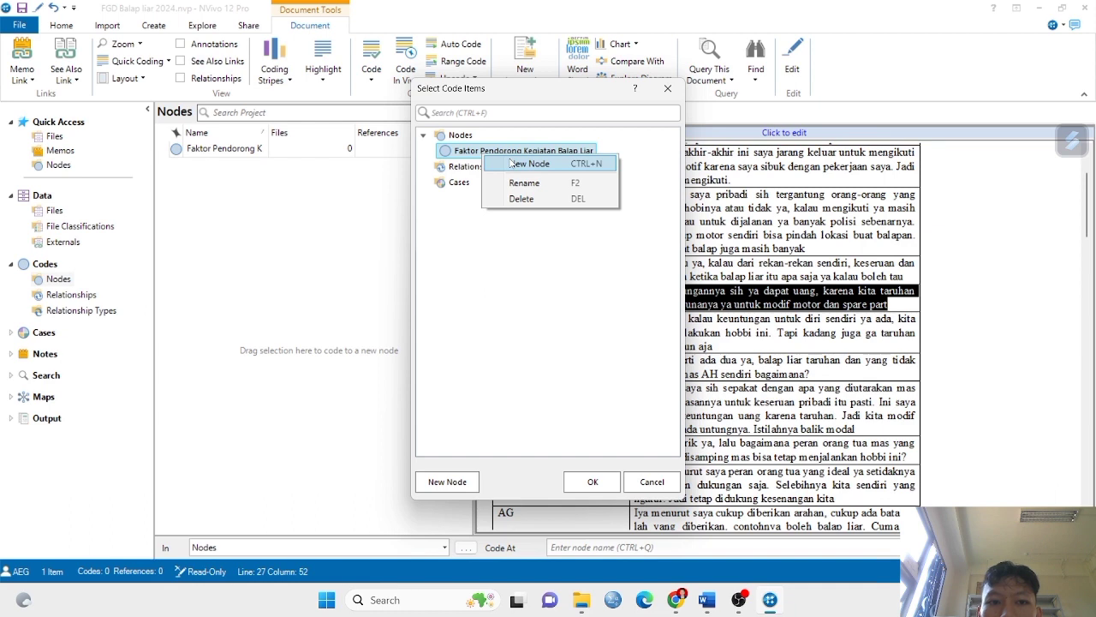
left_click(511, 162)
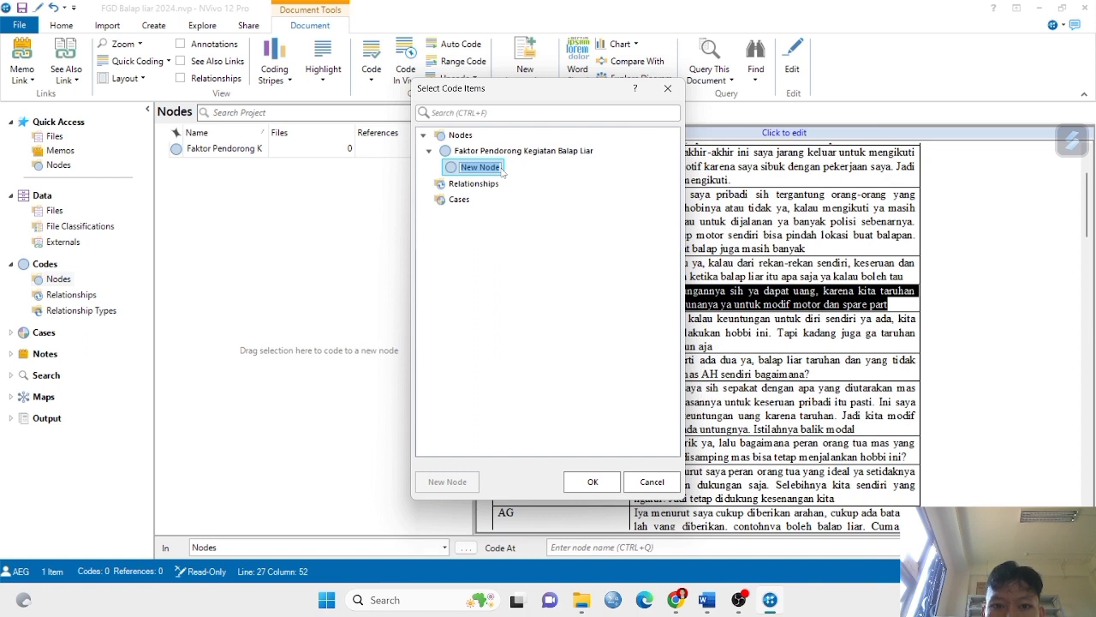
key("BackSpace")
type("Keu")
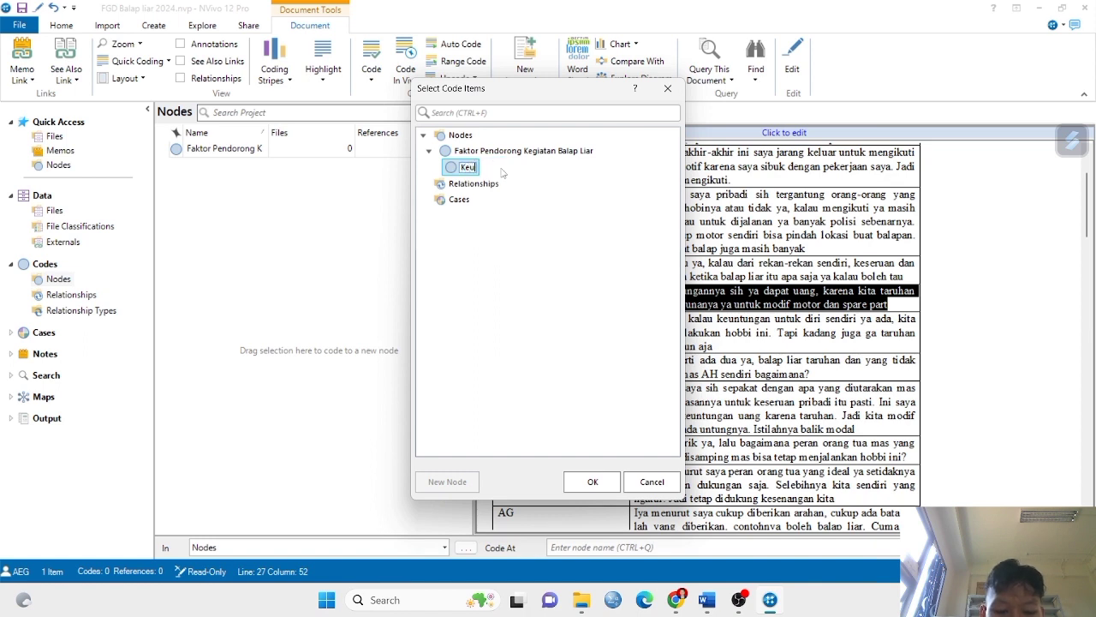
type("ntungan Fi")
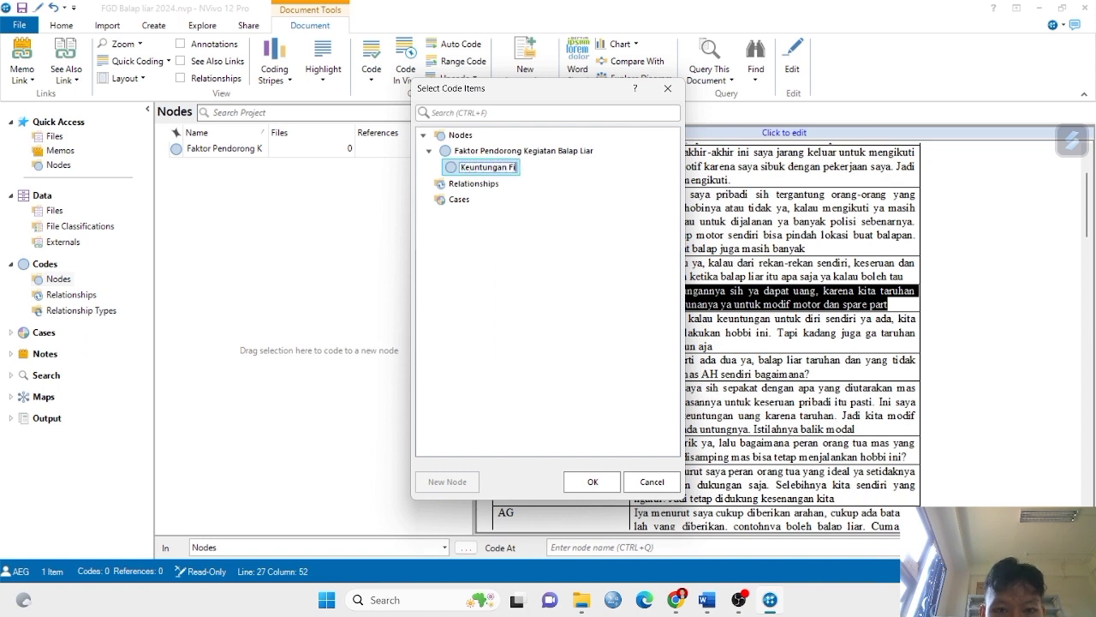
type("nansial")
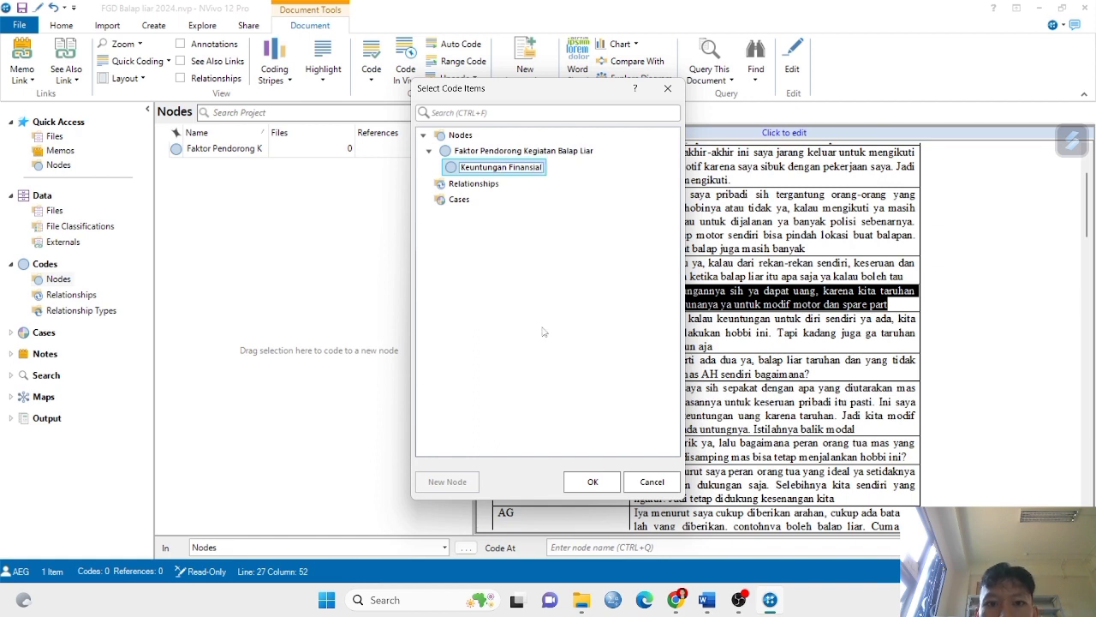
key("Return")
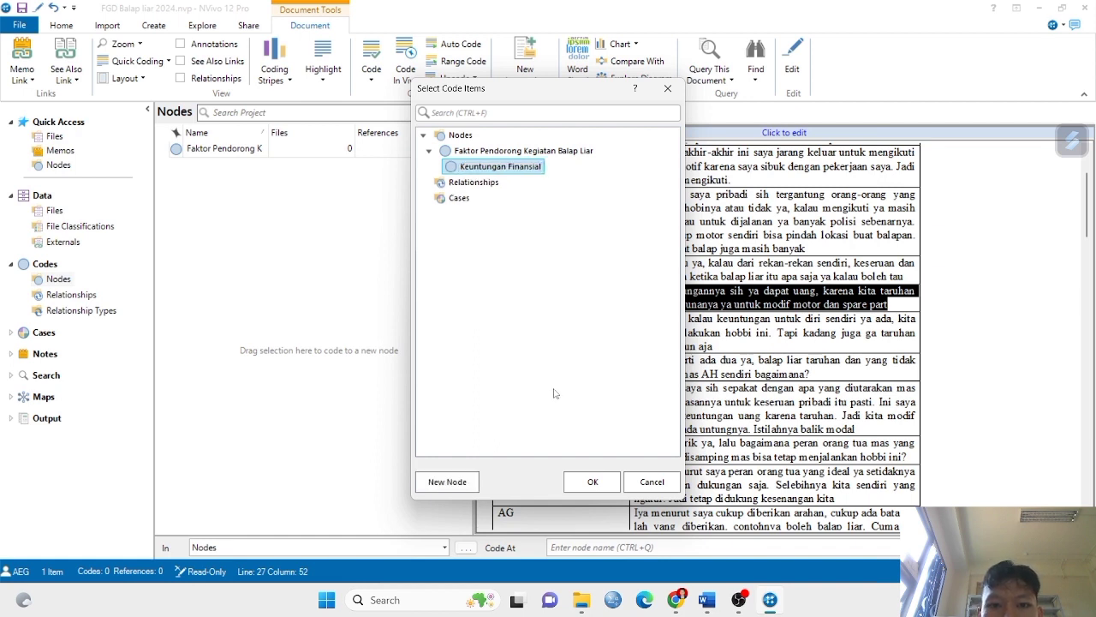
left_click(591, 485)
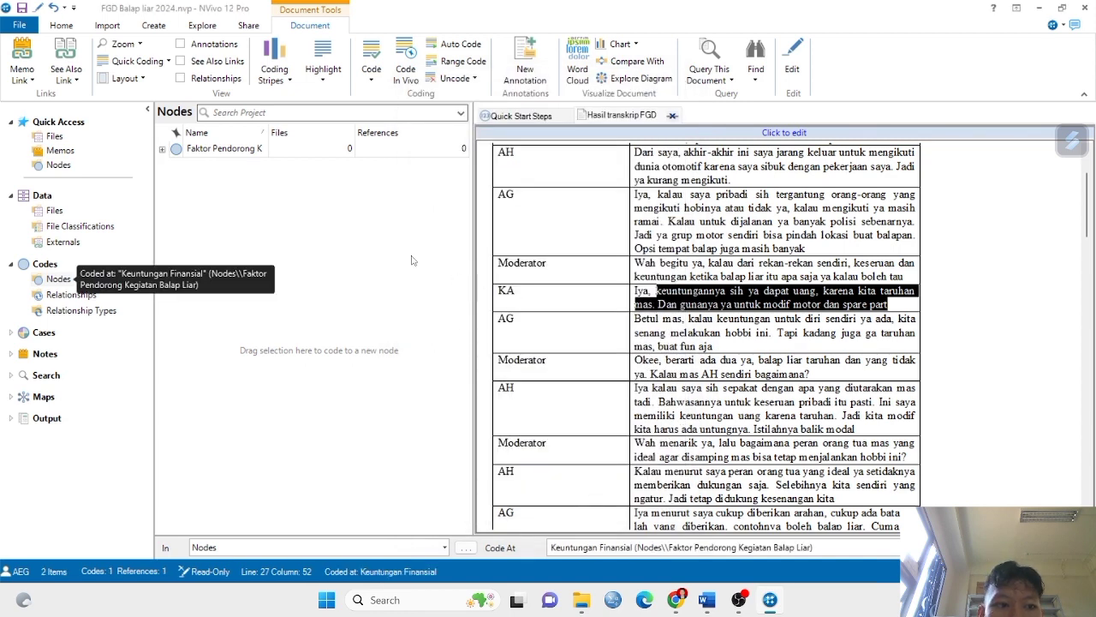
Check the coded files and references of the child node under "Faktor Pendorong Kegiatan Balap Liar" and collapse the node again
left_click(60, 280)
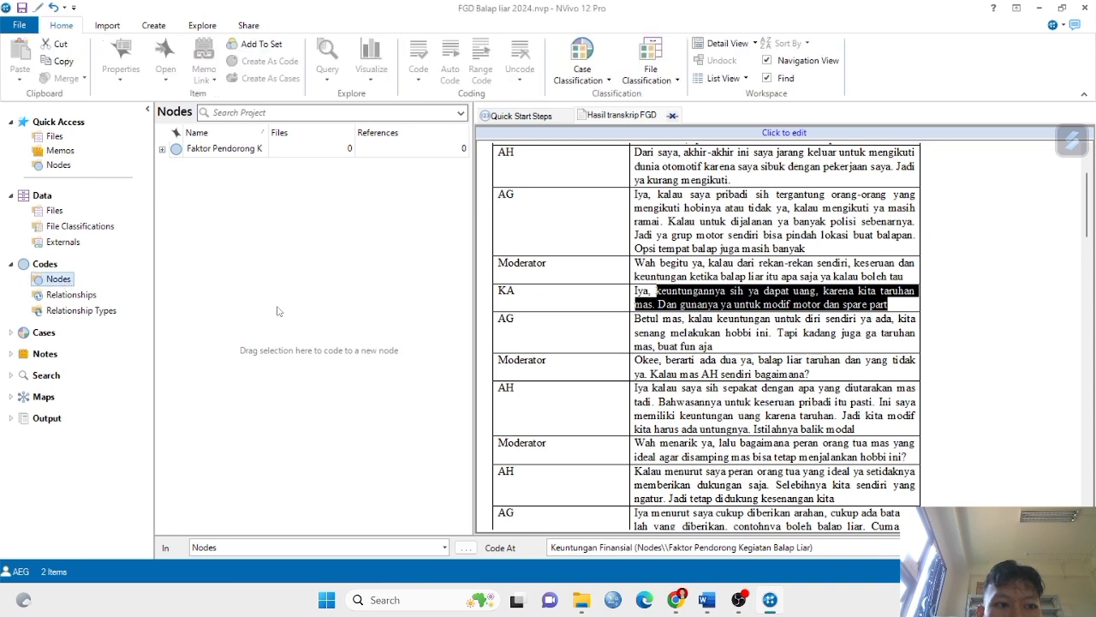
left_click(223, 155)
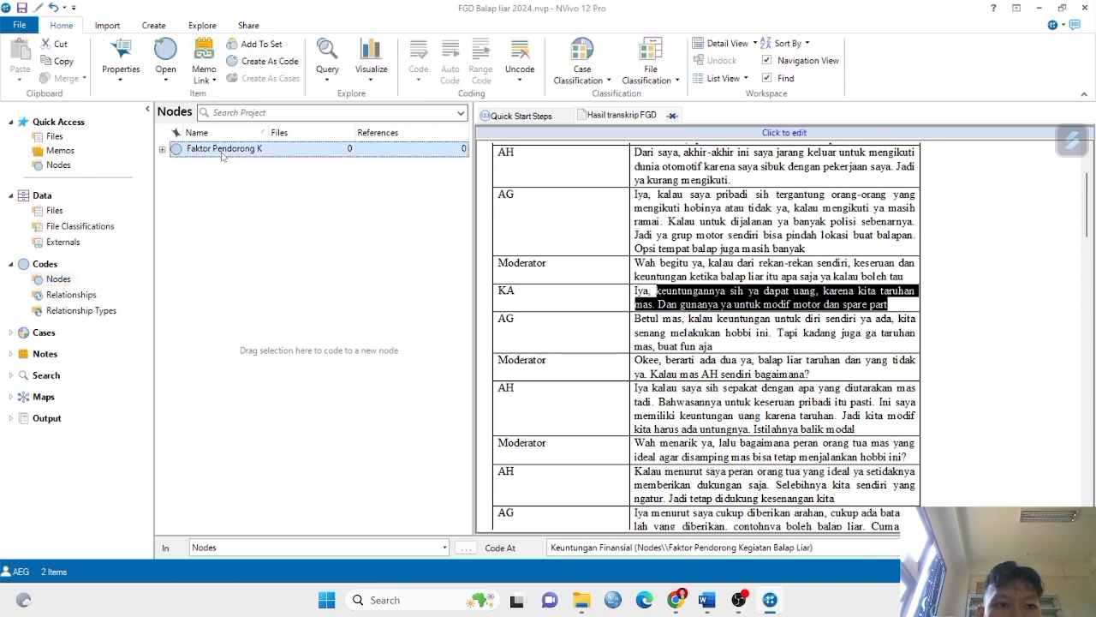
left_click(162, 149)
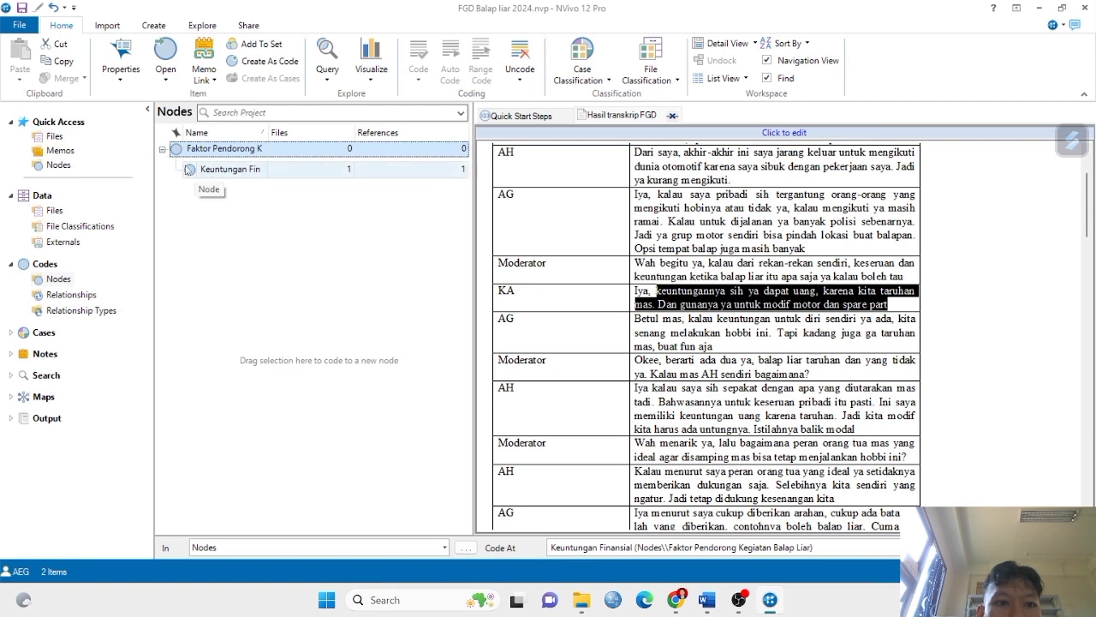
left_click(162, 150)
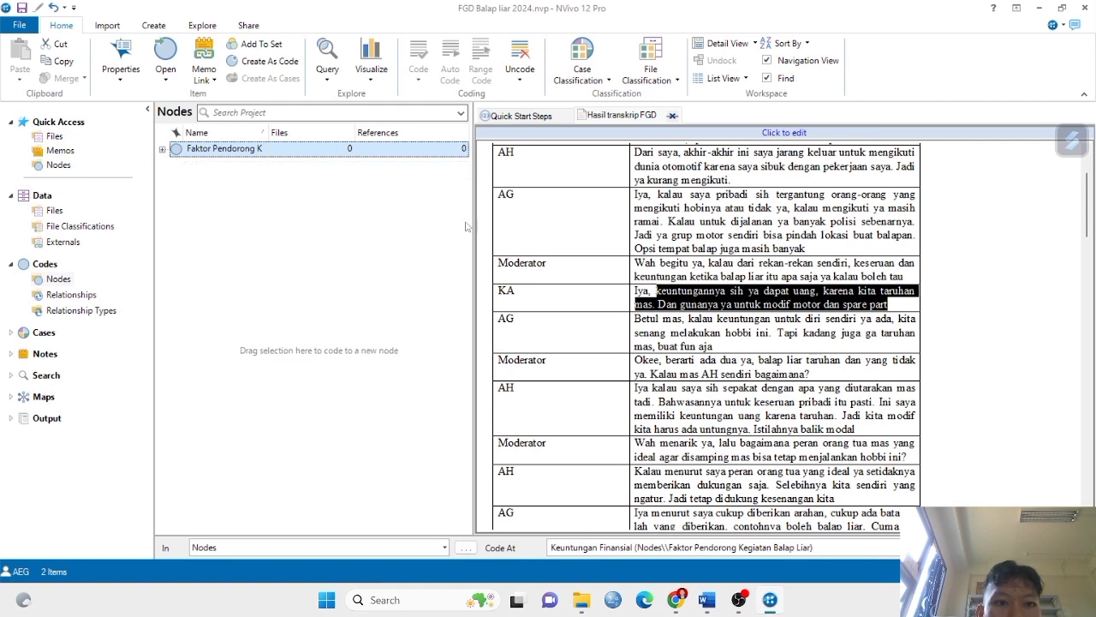
Open the code selection for AG's answer from "kalau keuntungan untuk diri sendiri" through "buat fun aja"
left_click(690, 319)
scroll(690, 319, "down", 1)
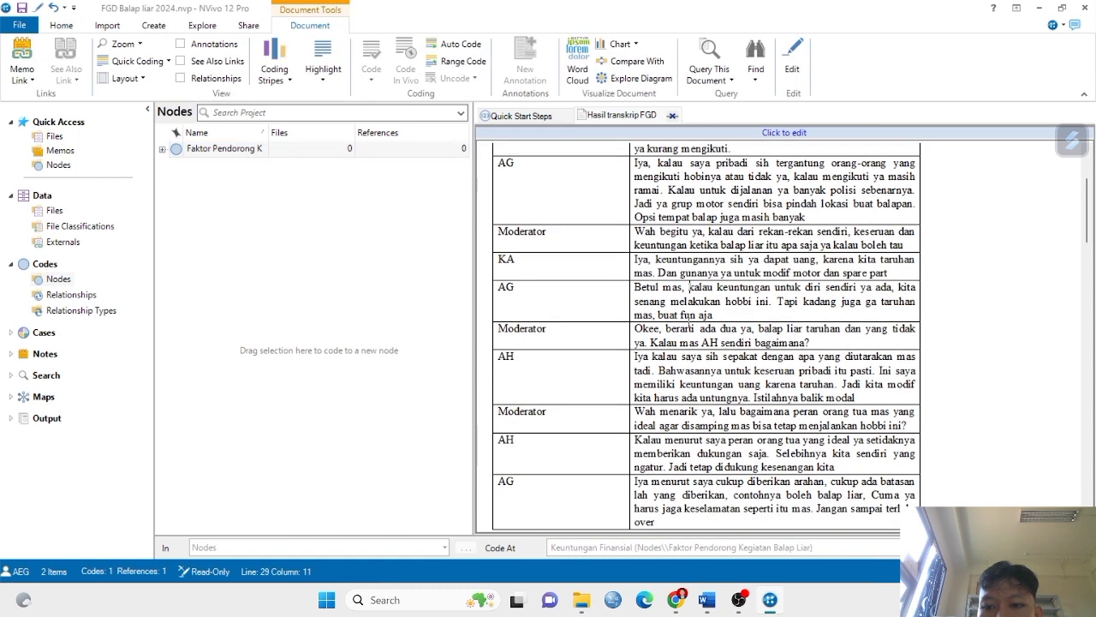
scroll(726, 325, "down", 1)
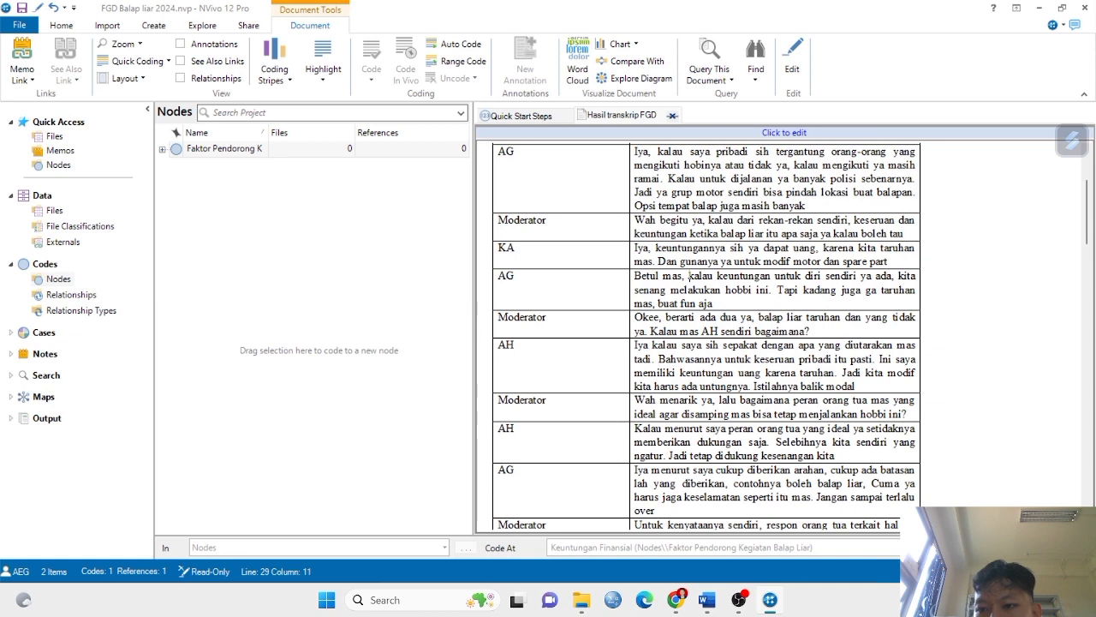
left_click_drag(689, 276, 722, 301)
right_click(695, 299)
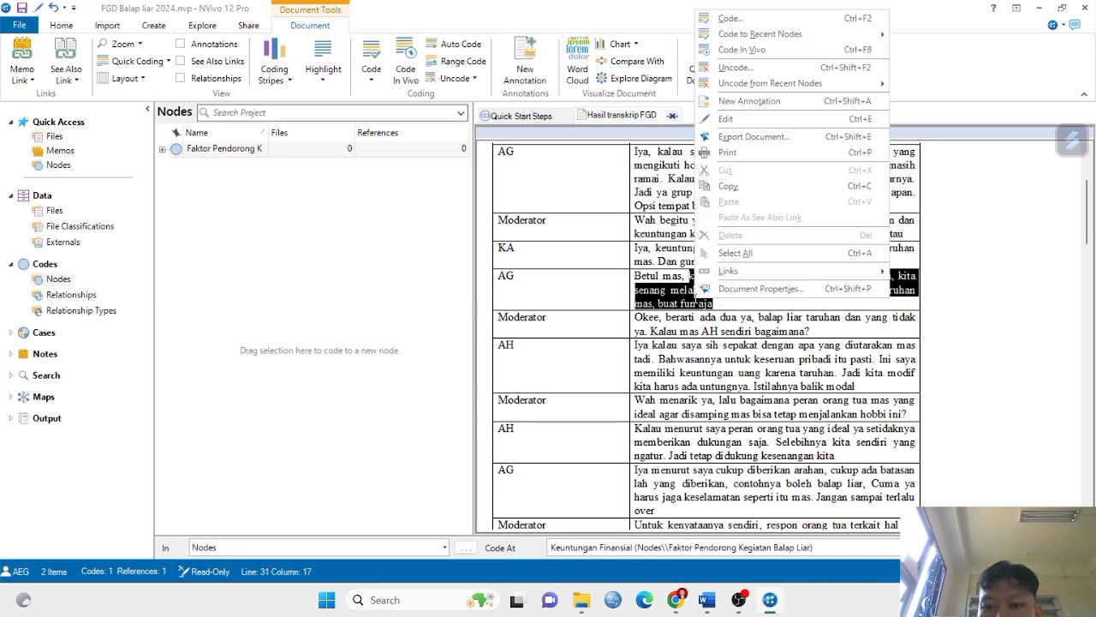
left_click(760, 24)
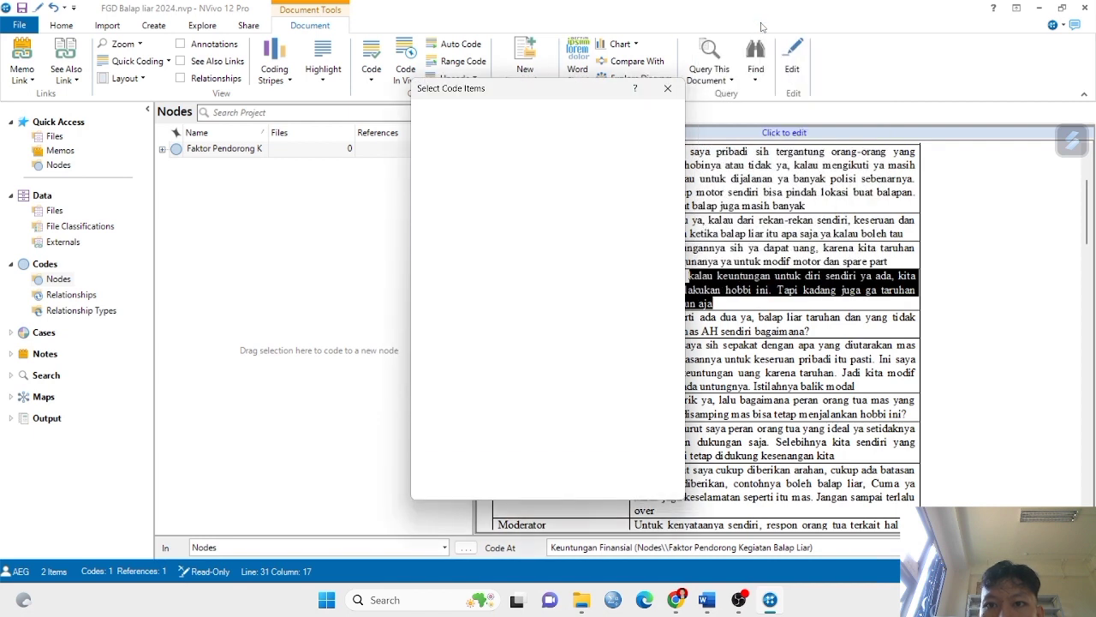
left_click(484, 168)
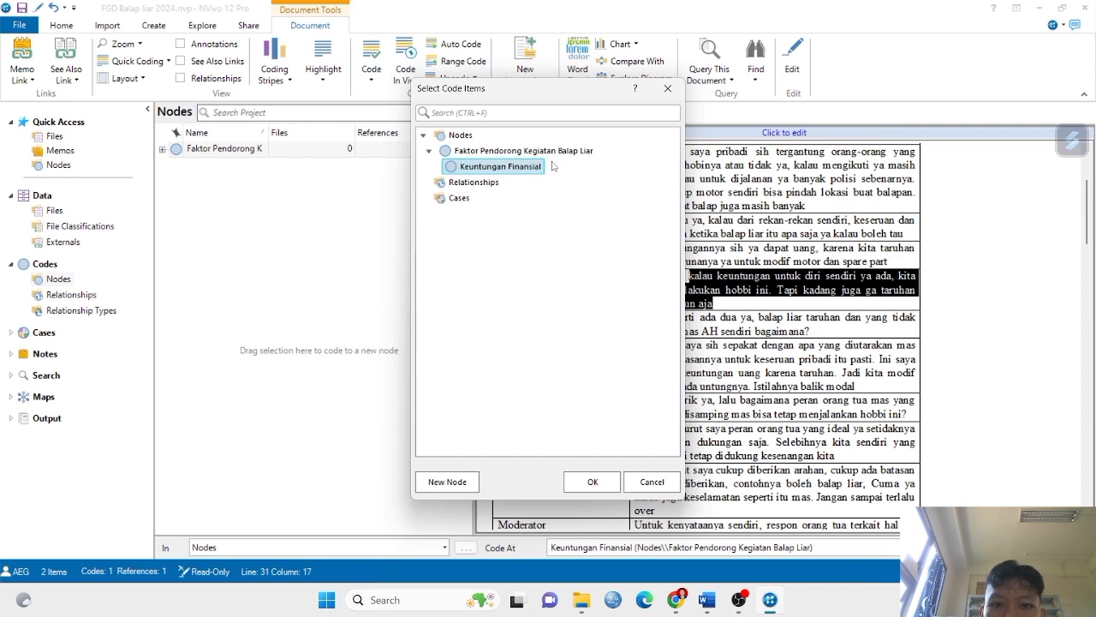
left_click(446, 482)
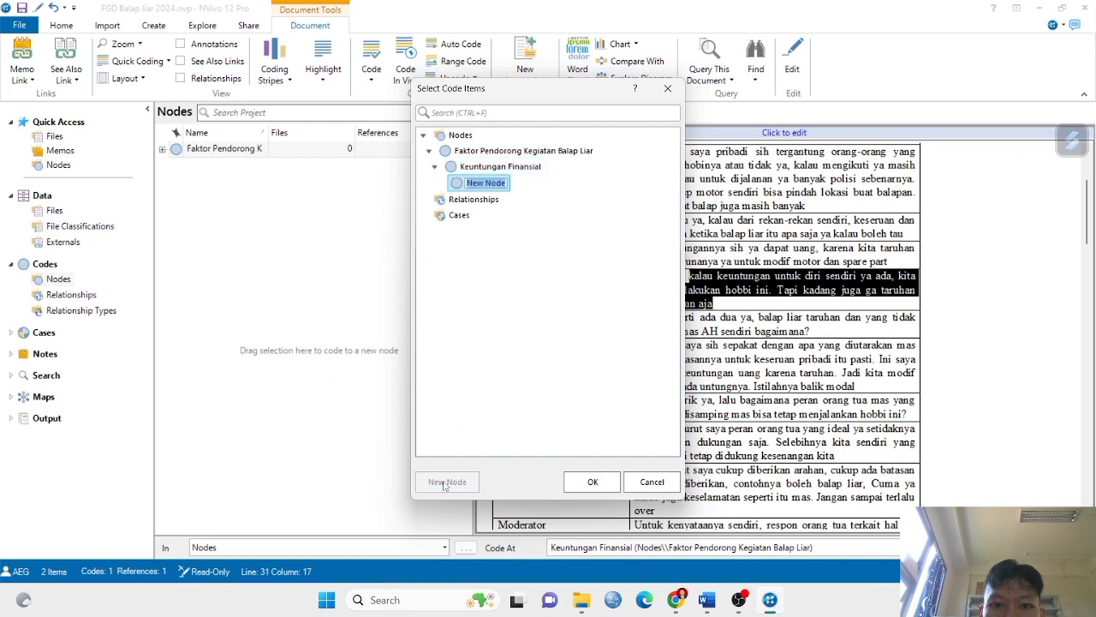
key("BackSpace")
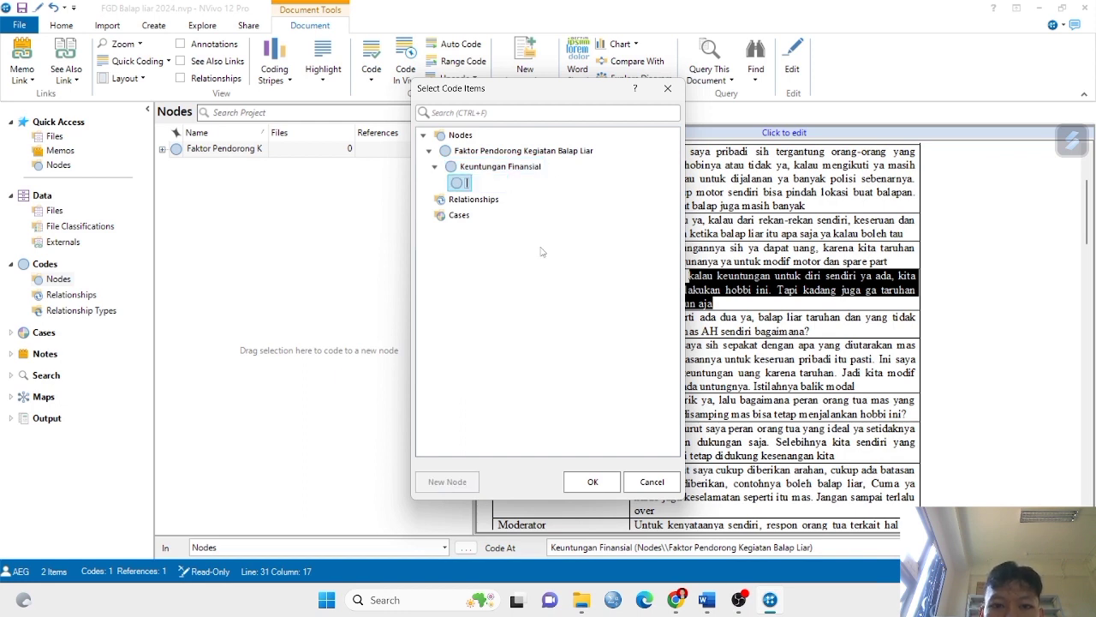
left_click(516, 300)
left_click(581, 348)
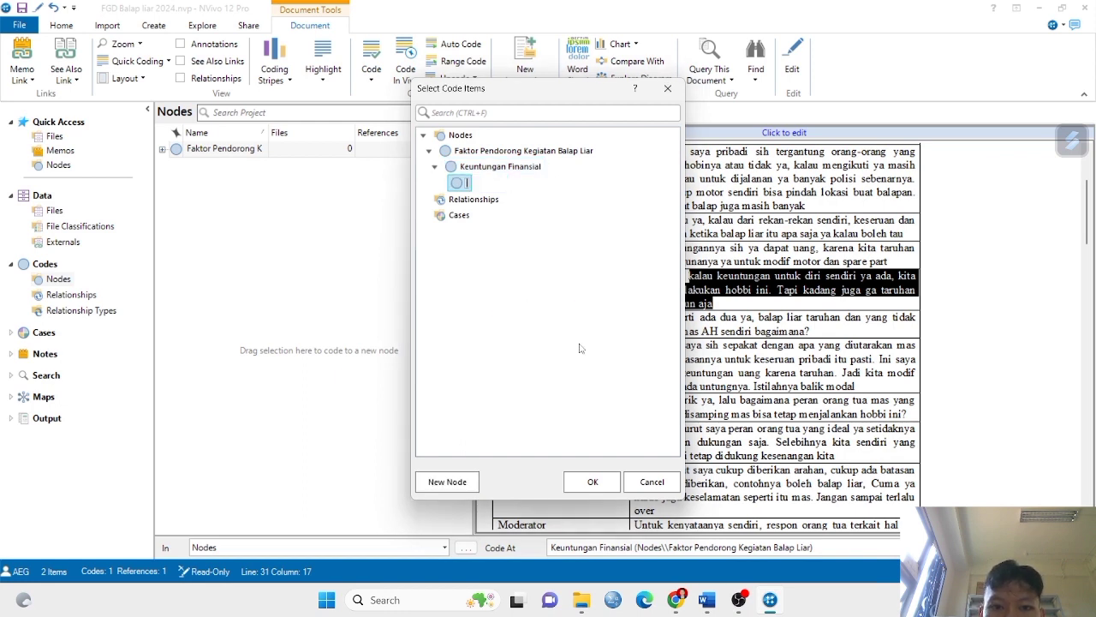
key("Escape")
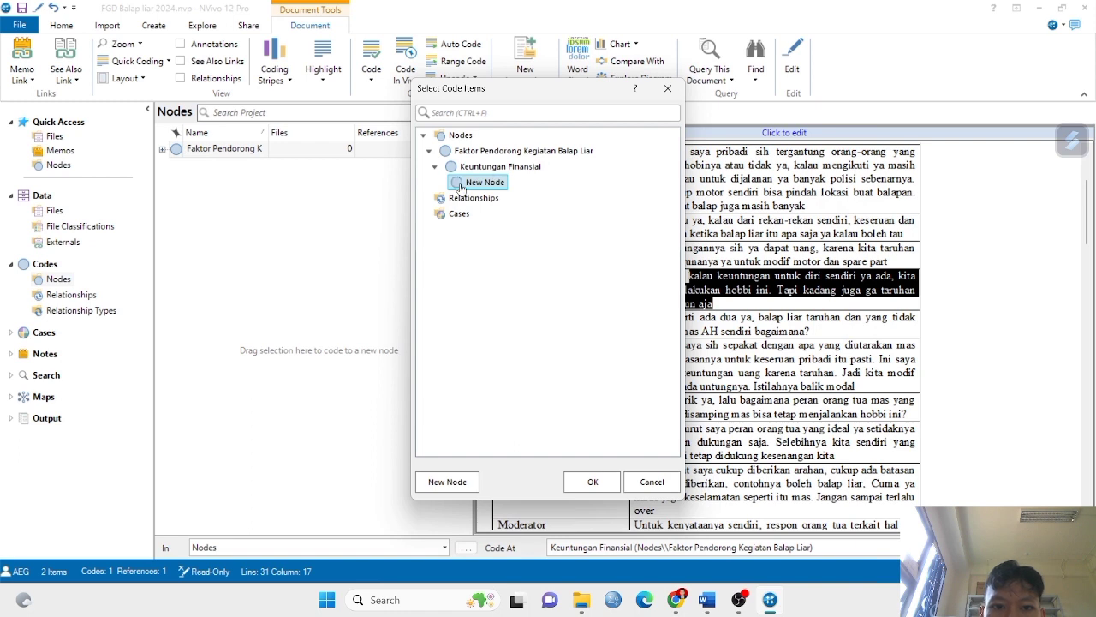
right_click(461, 183)
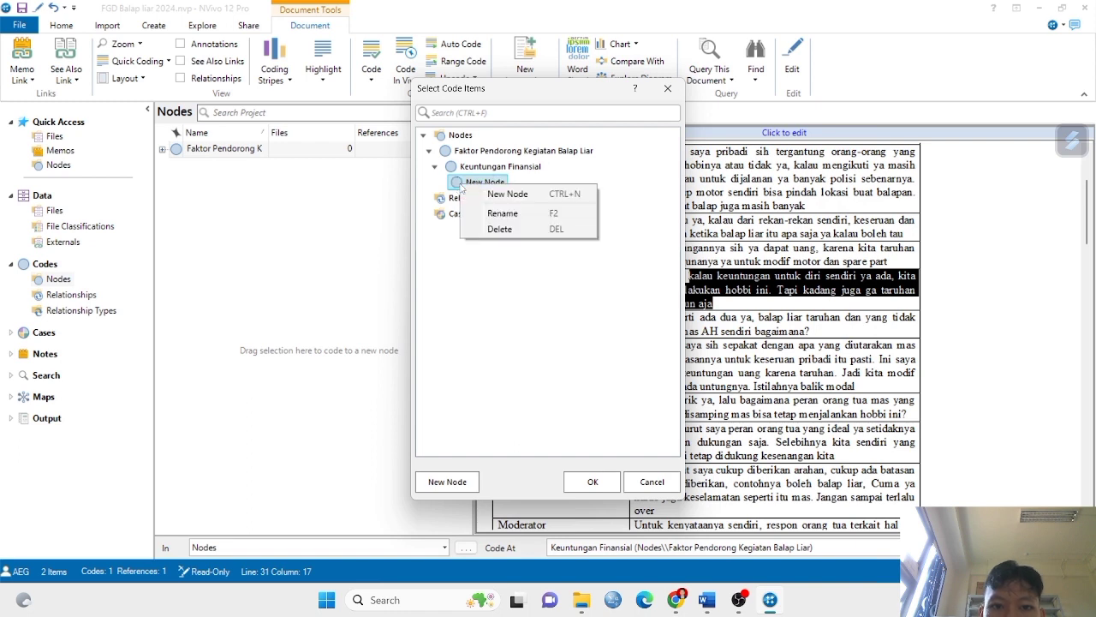
left_click(489, 234)
left_click(575, 353)
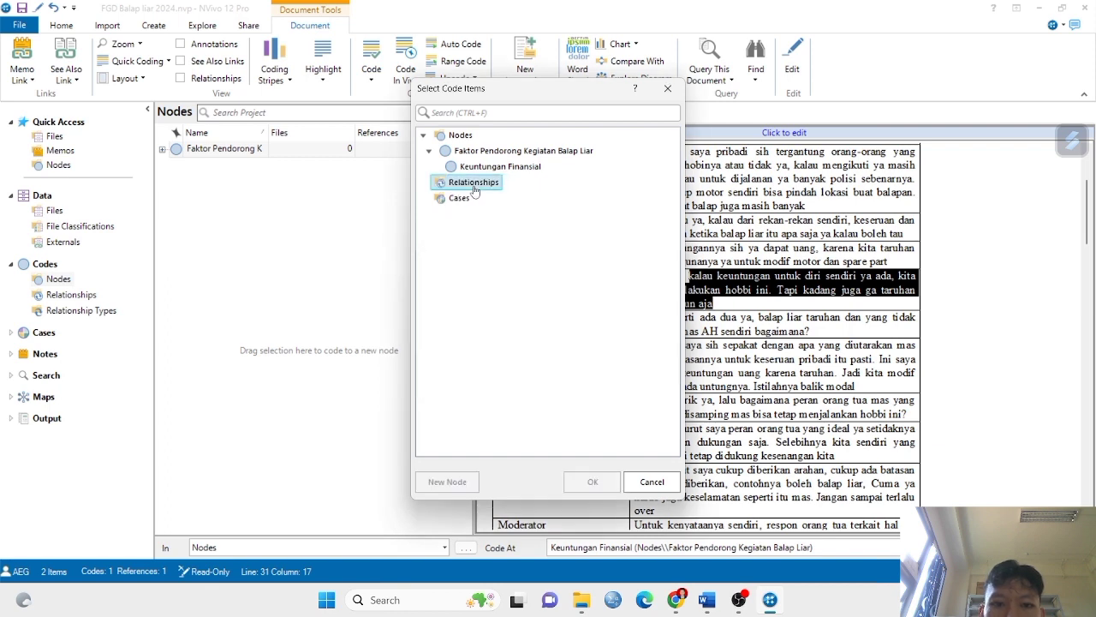
Code the selected AG passage at a new child node "Hobi atau Kegemaran" under "Faktor Pendorong Kegiatan Balap Liar"
left_click(563, 153)
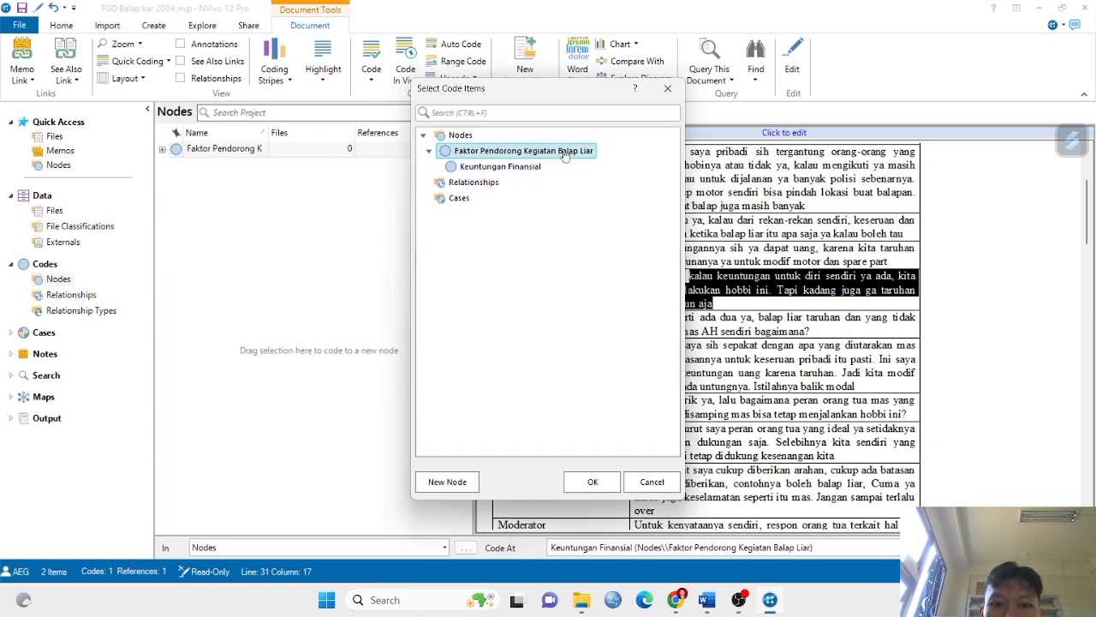
left_click(447, 481)
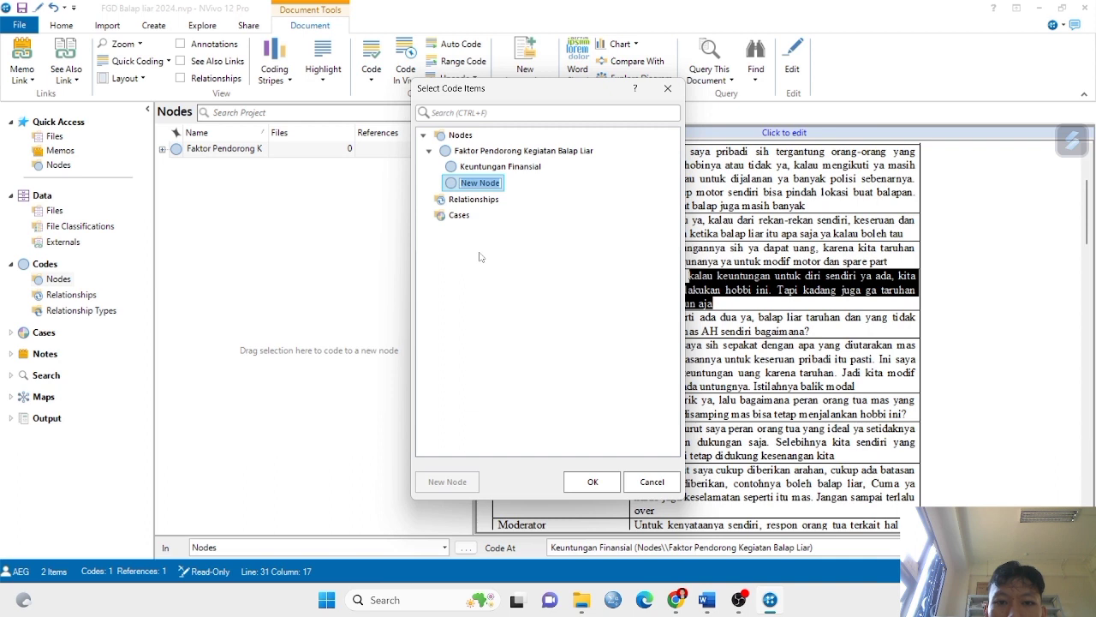
key("BackSpace")
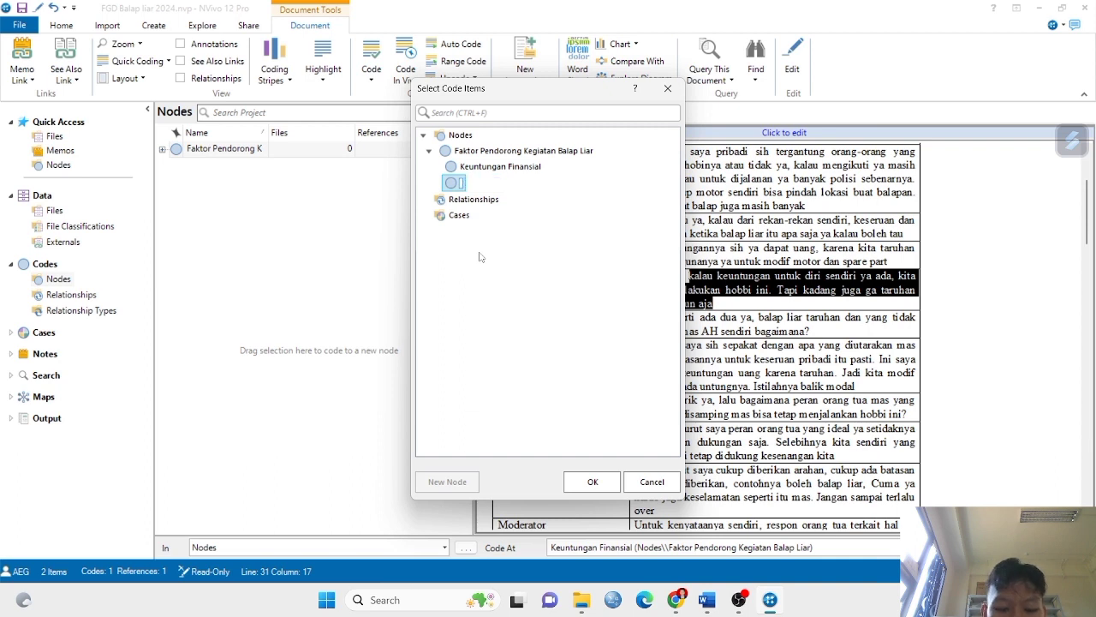
type("Hobi")
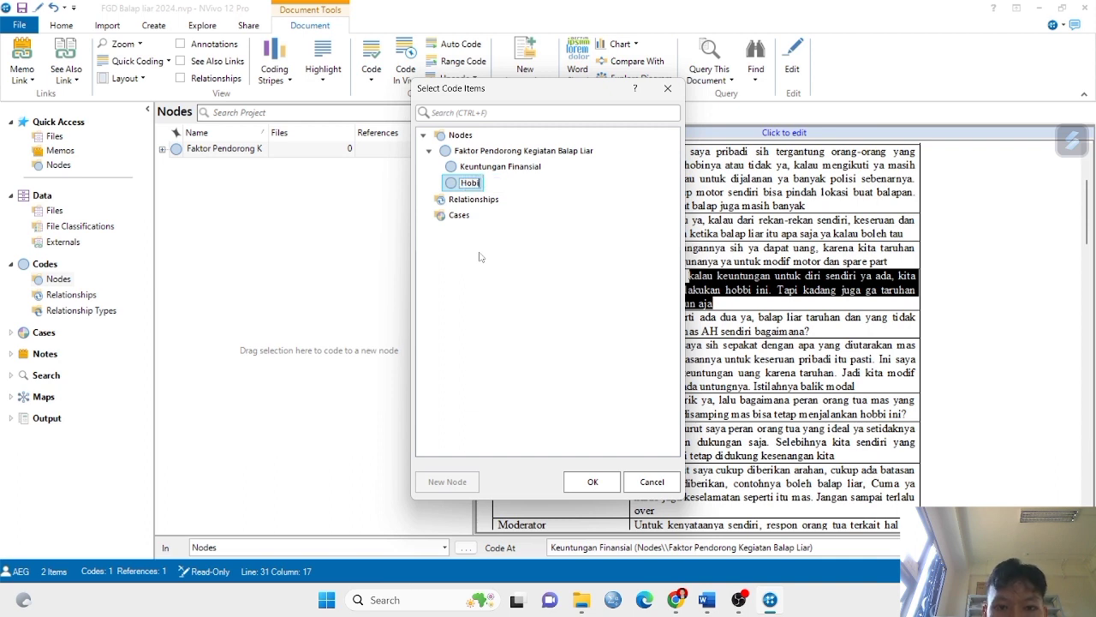
type("/")
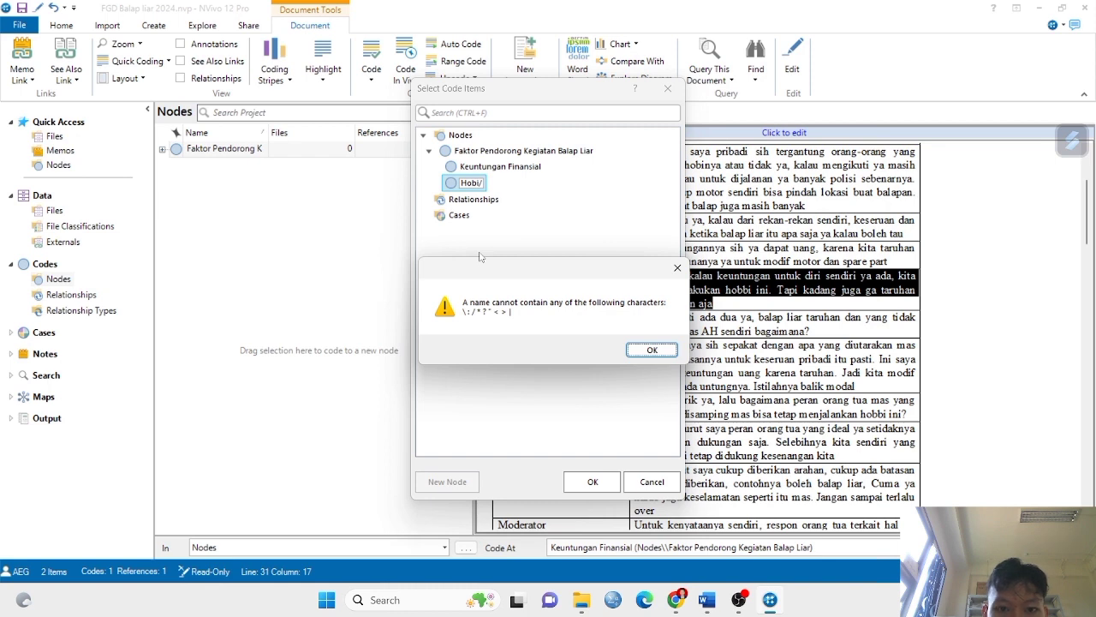
left_click(639, 355)
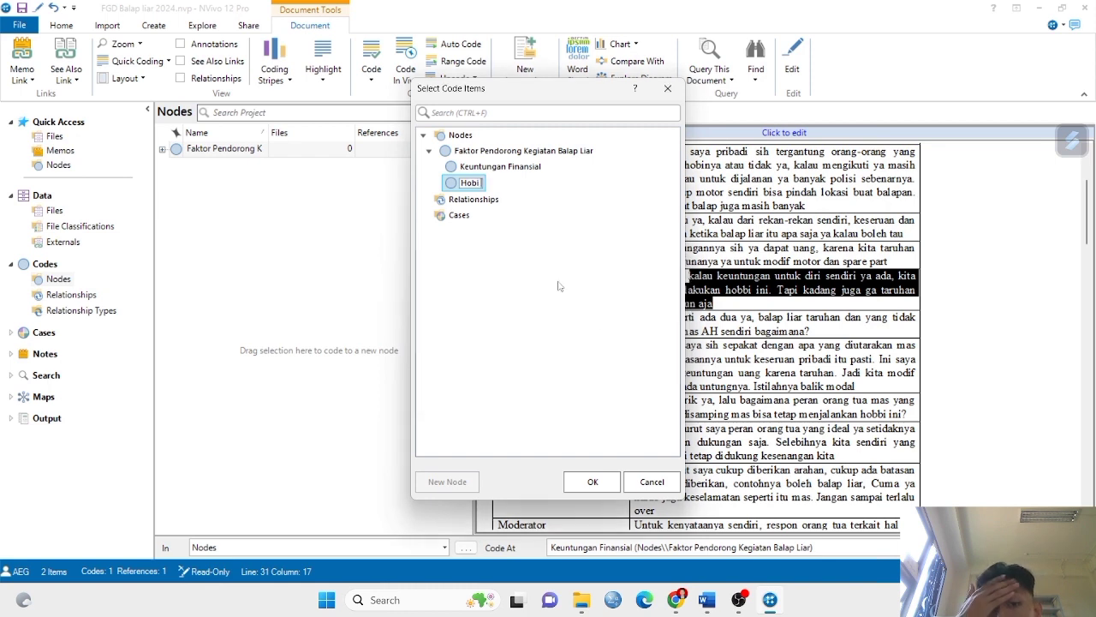
type("atau Kegemaran")
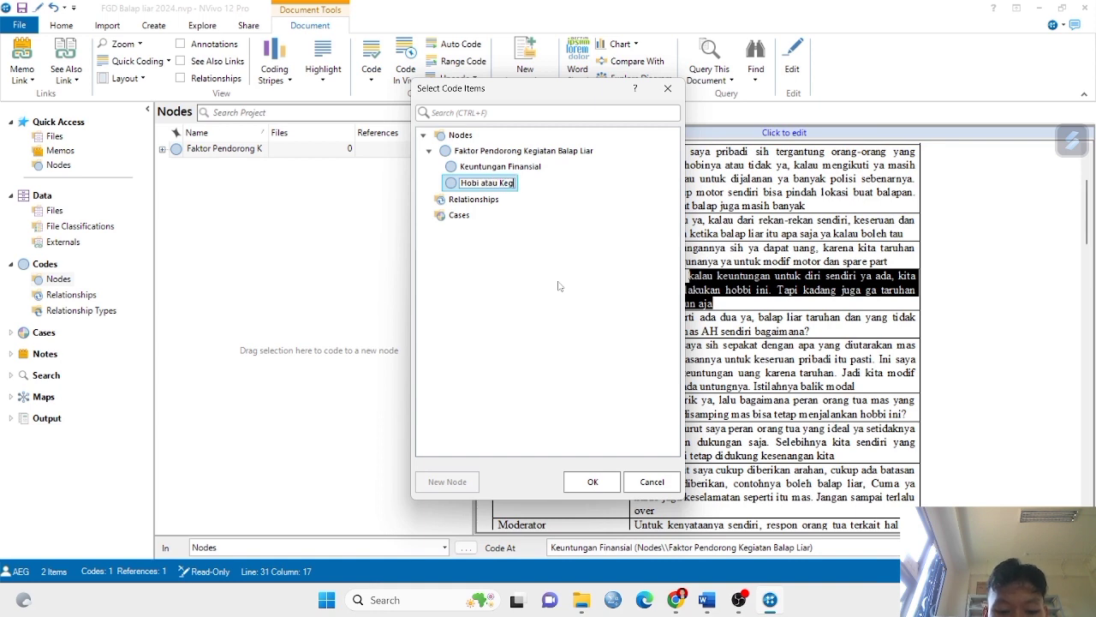
left_click(592, 482)
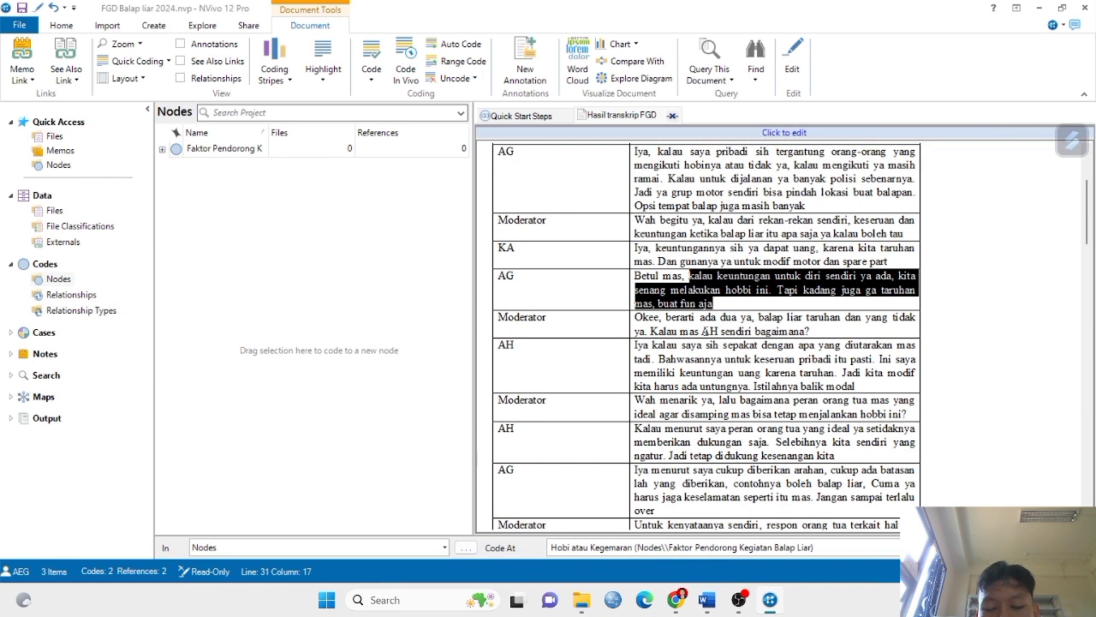
Open the code selection for AH's sentence "Bahwasannya untuk keseruan pribadi itu pasti"
left_click(654, 346)
scroll(654, 334, "down", 1)
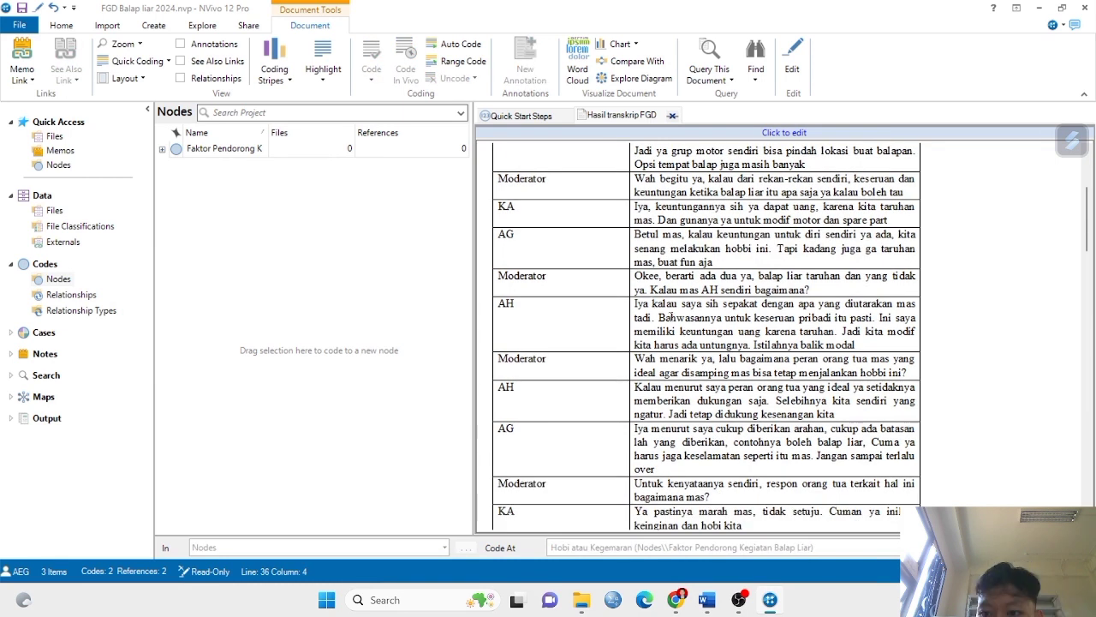
left_click_drag(659, 316, 872, 316)
right_click(682, 315)
left_click(728, 154)
right_click(477, 153)
left_click(504, 163)
right_click(461, 197)
left_click(495, 241)
left_click(548, 329)
Code the selected AH sentence at the existing node "Hobi atau Kegemaran"
left_click(509, 168)
left_click(592, 483)
Code AH's sentence "Ini saya memiliki keuntungan uang karena taruhan" at the existing node "Keuntungan Finansial"
left_click_drag(879, 316, 835, 330)
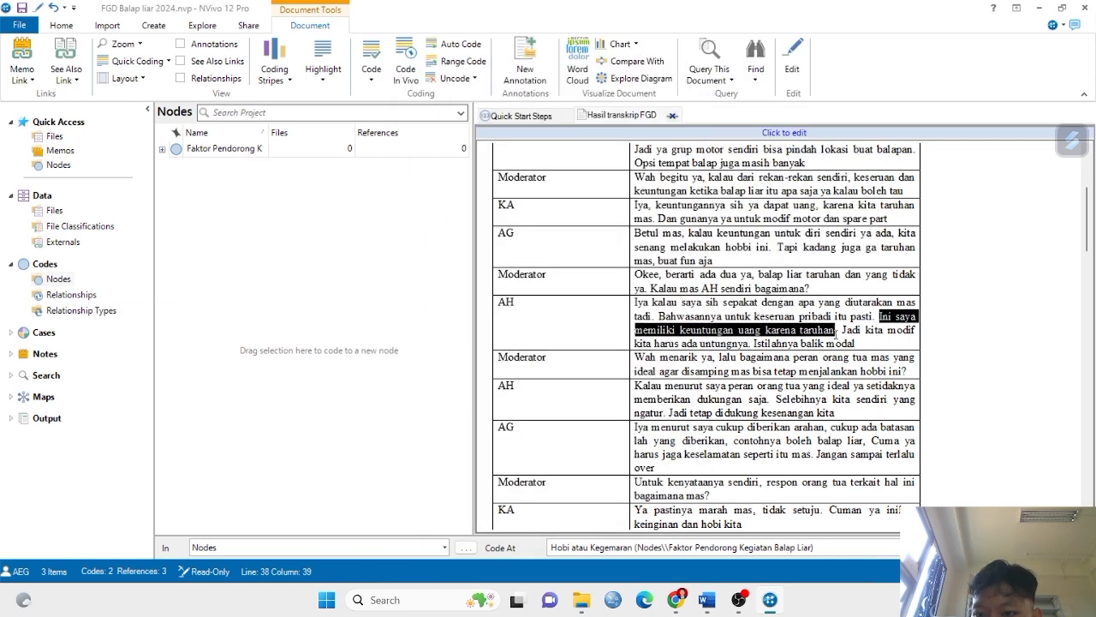
right_click(808, 328)
left_click(853, 166)
left_click(500, 182)
left_click(593, 483)
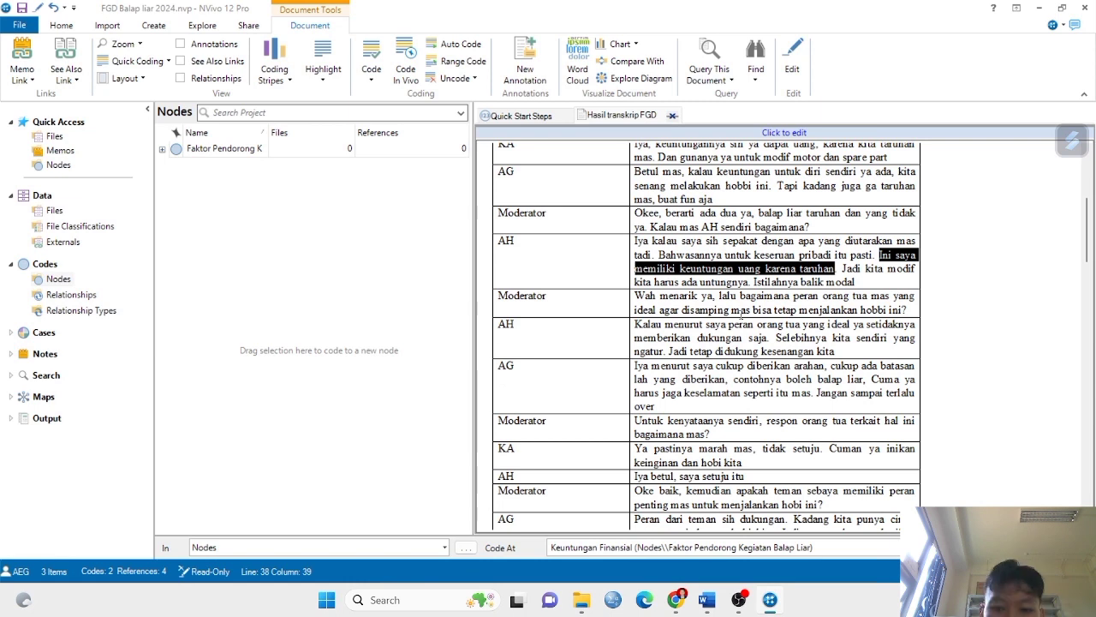
Create a top-level node named "Dinamika Sosial" in the project's nodes
scroll(742, 315, "down", 1)
right_click(281, 220)
left_click(311, 232)
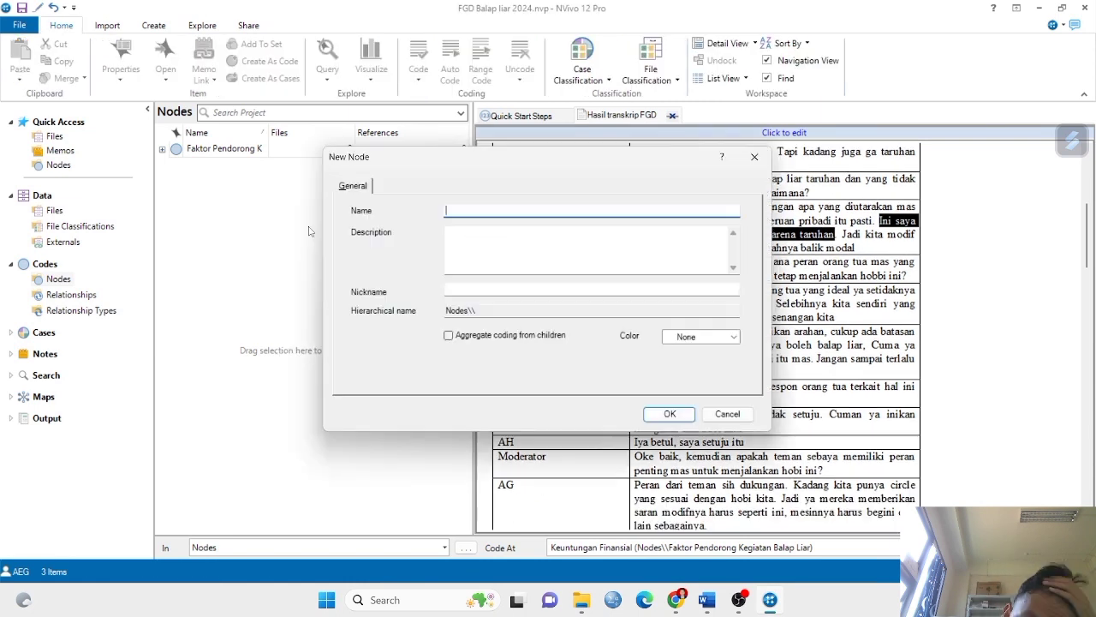
type("Dinamika Sosial")
left_click(660, 412)
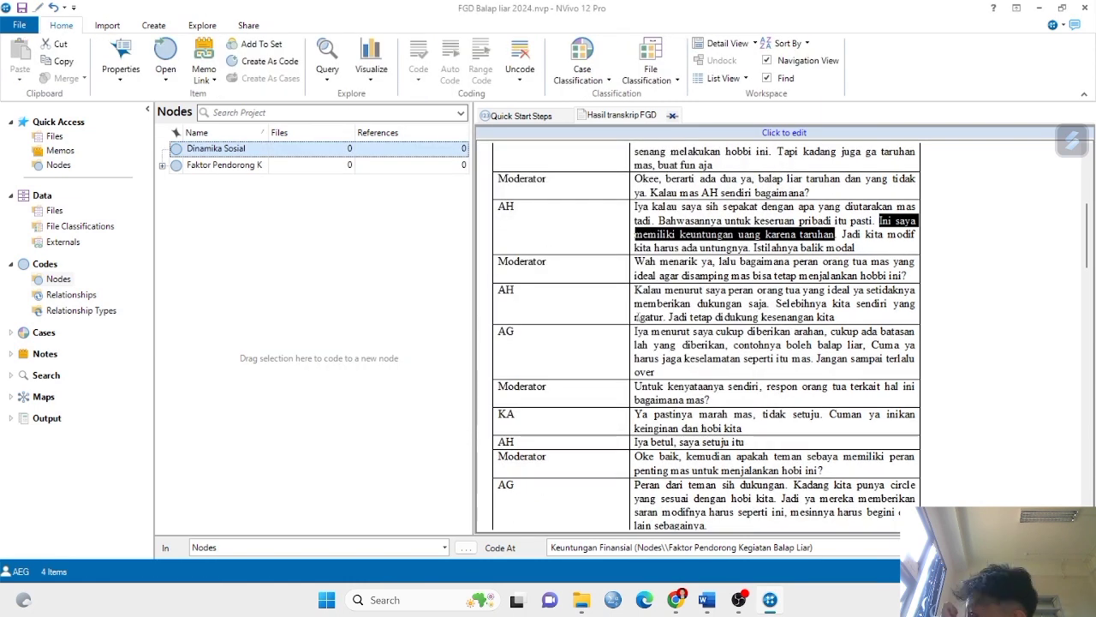
Code KA's sentence "Cuman ya inikan keinginan dan hobi kita" at the existing node "Hobi atau Kegemaran"
left_click(721, 315)
left_click_drag(635, 282, 742, 295)
left_click(768, 434)
scroll(768, 343, "down", 4)
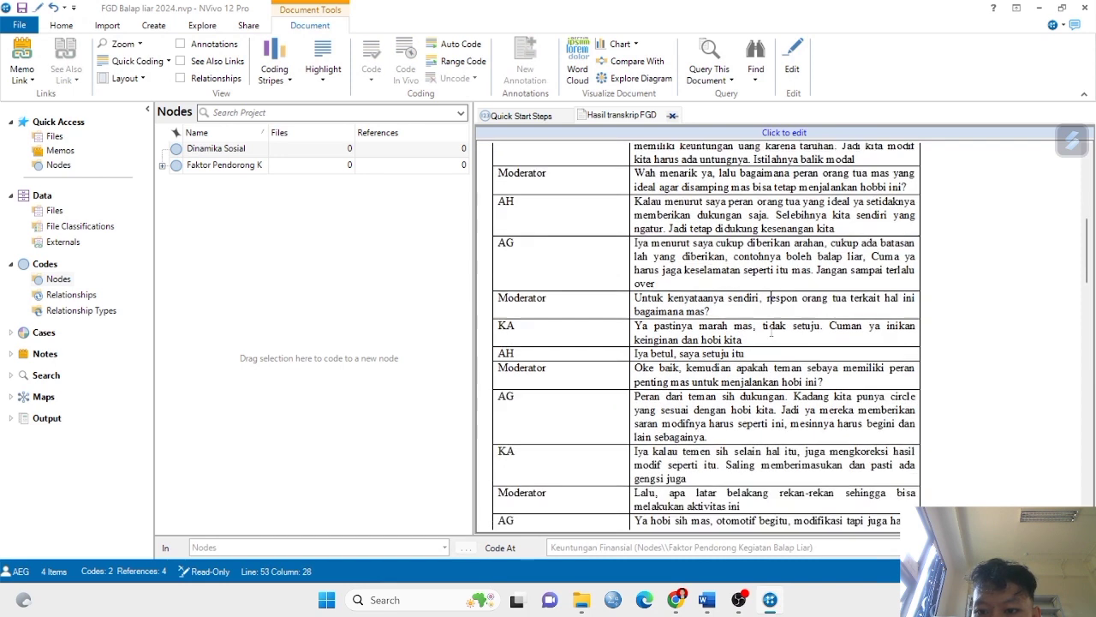
left_click_drag(828, 273, 742, 287)
right_click(717, 287)
left_click(750, 295)
left_click(493, 183)
left_click(593, 482)
Code AG's "Peran dari teman sih dukungan" at a new child node "Hubungan dengan Rekan Sebaya" under "Faktor Pendorong Kegiatan Balap Liar"
scroll(768, 343, "down", 1)
left_click_drag(635, 313, 785, 314)
right_click(768, 314)
left_click(803, 31)
right_click(494, 168)
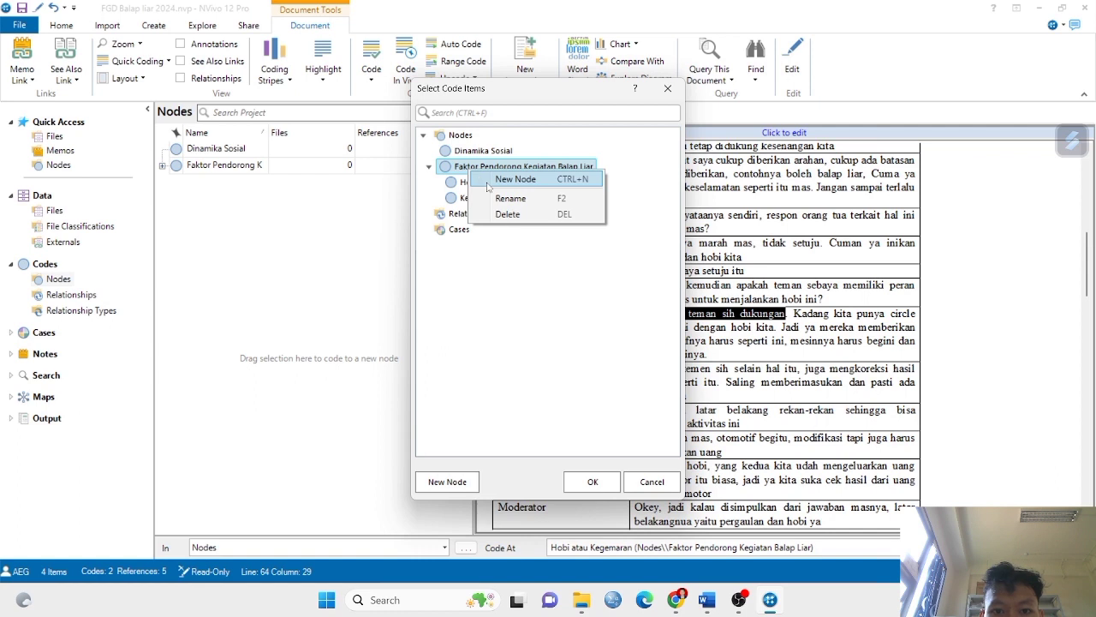
left_click(512, 179)
type("Hubungan dengan Rekan Sebaya")
left_click(593, 483)
Code KA's answer from "juga mengkoreksi hasil" through "gengsi juga" at the existing node "Hubungan dengan Rekan Sebaya"
left_click_drag(805, 308, 709, 337)
right_click(687, 337)
left_click(721, 55)
left_click(514, 198)
left_click(591, 481)
Code KA's answer from "hobby dulu" through "dengan teman lain" at a new child node "Pengaruh Pergaulan" under "Dinamika Sosial"
scroll(743, 360, "down", 2)
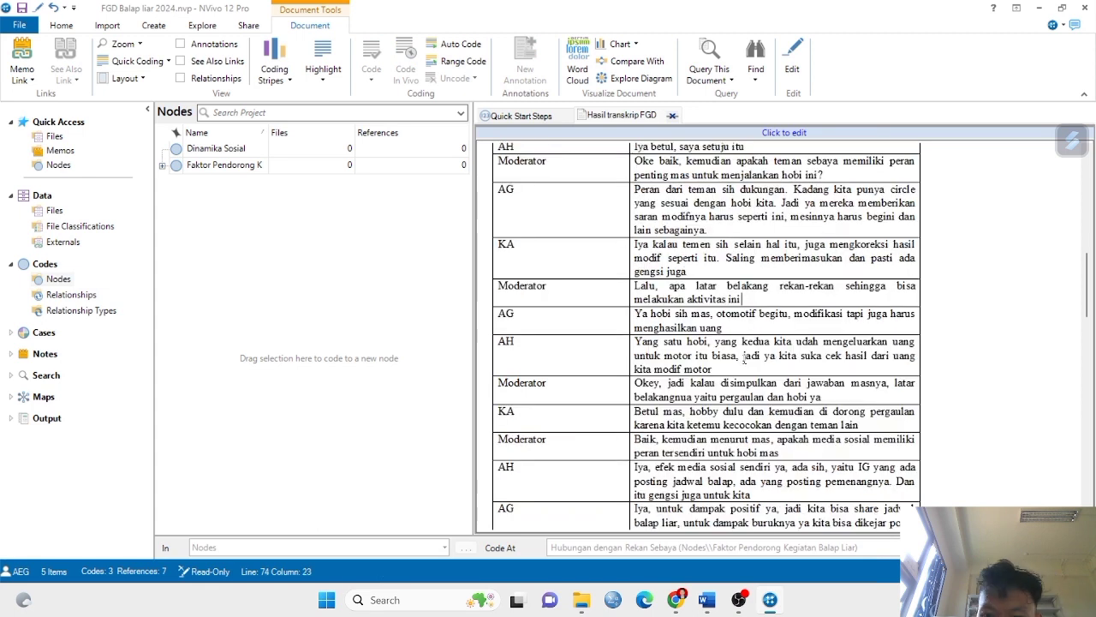
scroll(745, 359, "down", 2)
left_click_drag(690, 342, 860, 355)
right_click(835, 355)
left_click(867, 72)
right_click(483, 152)
left_click(516, 162)
type("Pengaruh Pergaulan")
key("Return")
key("Return")
Create a top-level node named "Harapan untuk Pemerintah" in the project's nodes
scroll(704, 271, "down", 3)
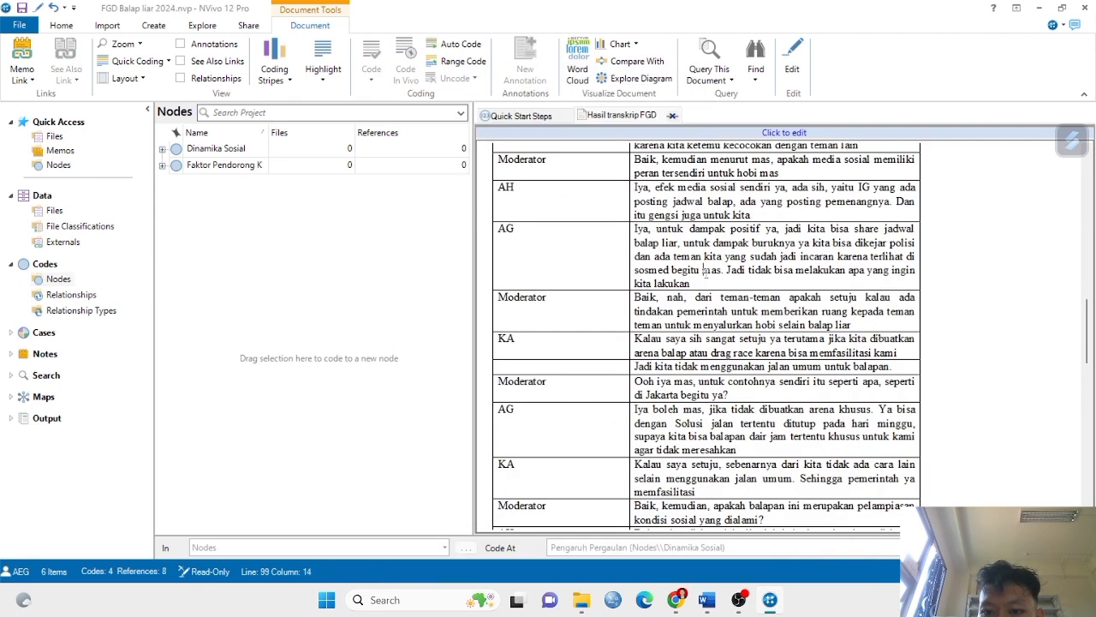
scroll(704, 271, "down", 2)
right_click(274, 218)
left_click(296, 225)
type("Harapan untuk Pemerintah")
key("Return")
Code AG's answer from "jika tidak dibuatkan arena khusus" through "meresahkan" at a new child node "Fasilitas Balapan" under "Harapan untuk Pemerintah"
left_click_drag(710, 320, 740, 368)
left_click_drag(710, 320, 736, 361)
right_click(714, 350)
left_click(745, 68)
left_click(515, 246)
left_click(447, 481)
type("\\")
key("Return")
type("Fasilitas Balapan")
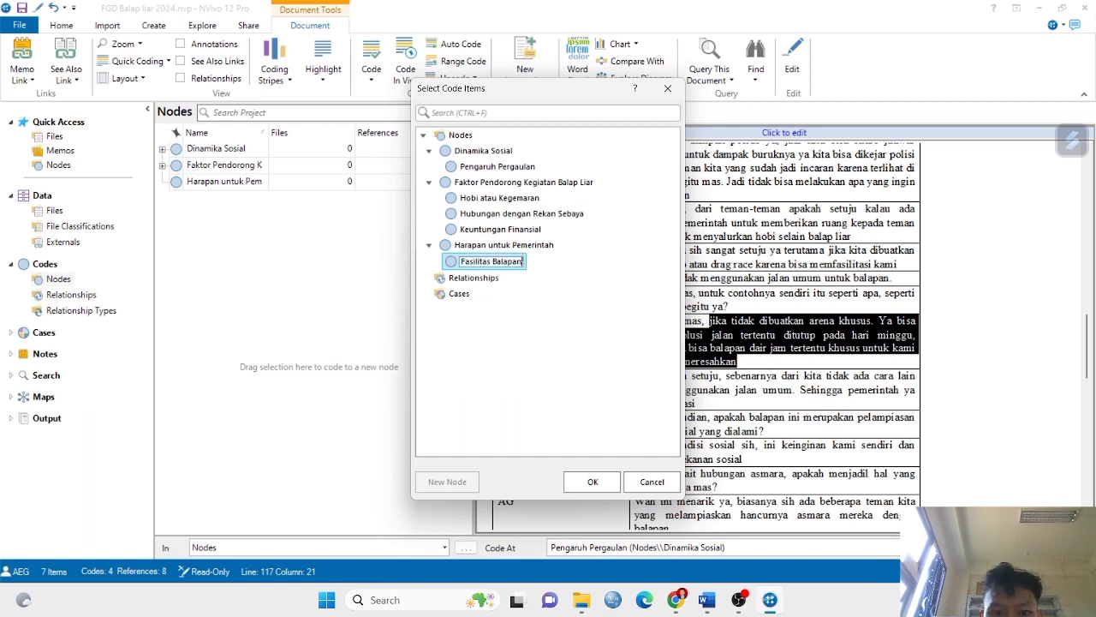
key("Return")
key("Return")
Code KA's answer from "sebenarnya dari kita" through "memfasilitasi" at the existing node "Fasilitas Balapan"
scroll(728, 342, "down", 1)
left_click_drag(727, 329, 669, 391)
right_click(677, 356)
left_click(712, 71)
left_click(592, 481)
Code AG's answer from "biasanya sih ada beberapa teman kita" through "balapan" at a new child node "Hubungan Asmara" under "Dinamika Sosial"
scroll(694, 342, "down", 1)
left_click(690, 326)
right_click(667, 392)
left_click(728, 111)
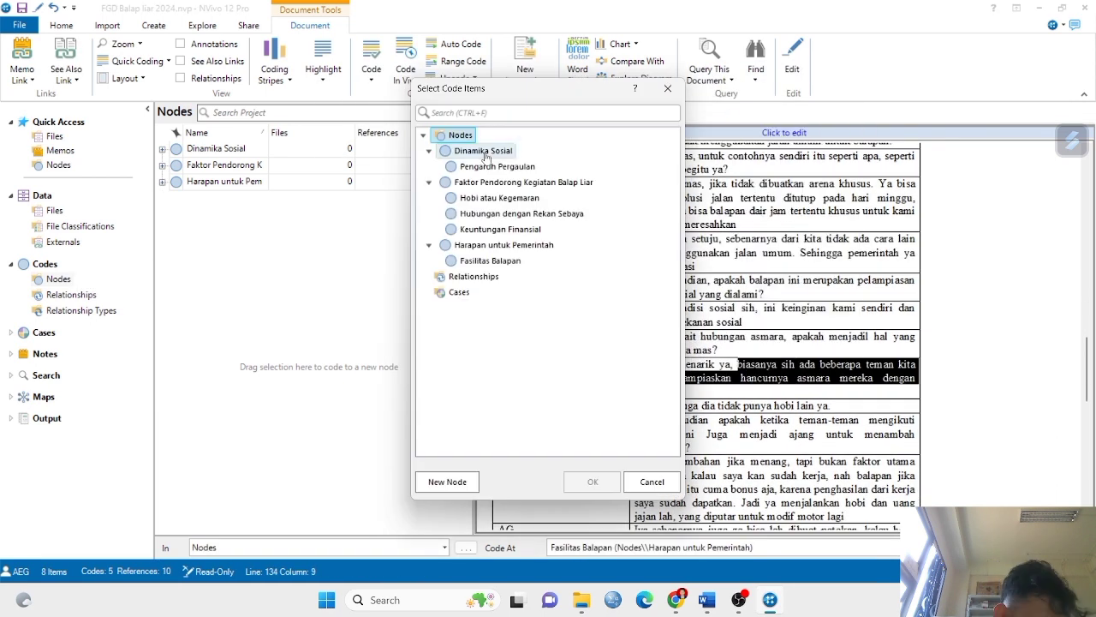
left_click(484, 150)
left_click(447, 481)
type("Hubungan Asmara")
key("Return")
left_click(591, 481)
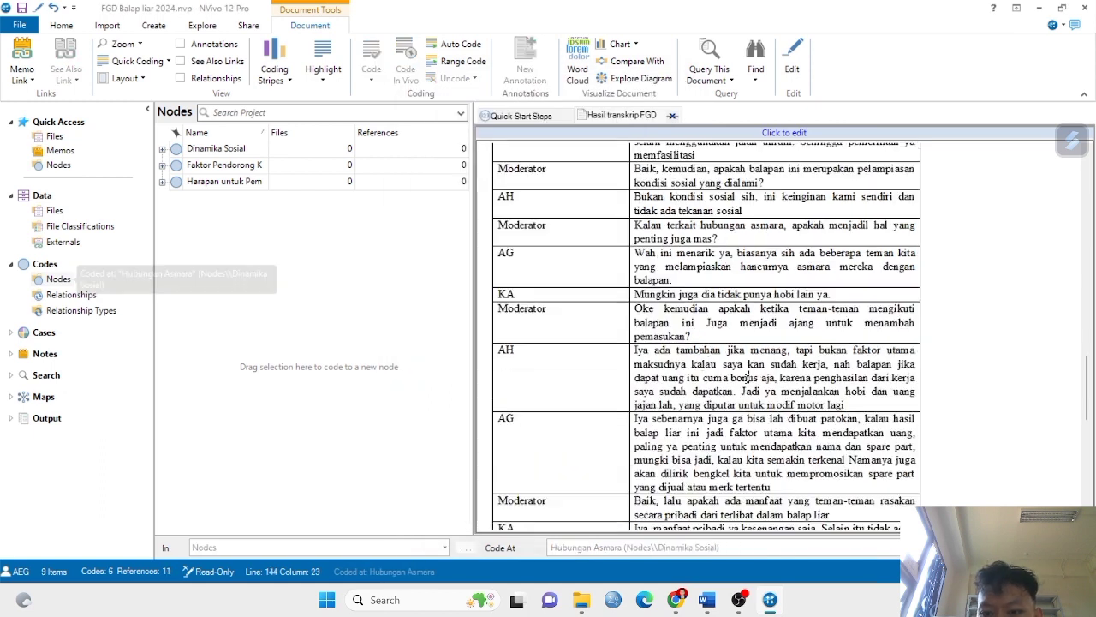
Code AH's answer from "Iya ada tambahan jika menang" through "cuma bonus aja" at the existing node "Keuntungan Finansial"
scroll(747, 377, "down", 1)
left_click_drag(635, 345, 781, 374)
right_click(782, 374)
left_click(835, 112)
left_click(456, 242)
left_click(592, 482)
Create a top-level node named "Dinamika Ekonomi" in the project's nodes
scroll(742, 361, "down", 1)
left_click(742, 361)
scroll(743, 364, "down", 1)
left_click(759, 401)
scroll(743, 364, "up", 1)
right_click(345, 261)
left_click(372, 271)
type("Dinamika Ekonomi")
key("Return")
Code AH's answer from "karena penghasilan dari kerja" through "modif motor lagi" at a new child node "Tambahan Pendapatan" under "Dinamika Ekonomi"
left_click_drag(781, 338, 861, 364)
right_click(831, 348)
left_click(882, 86)
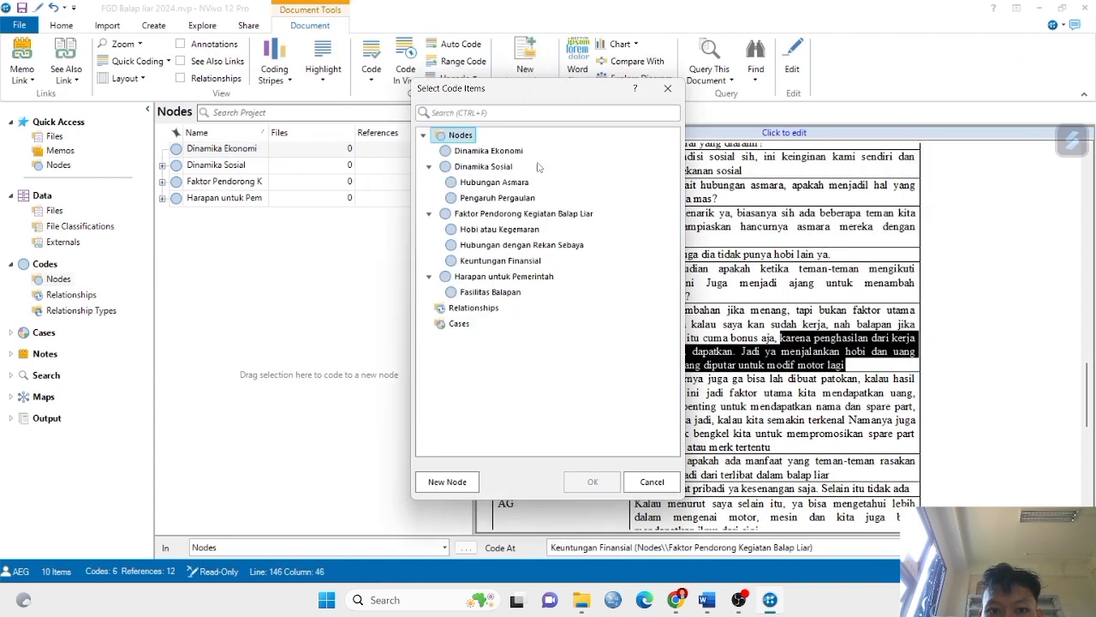
right_click(537, 155)
left_click(563, 167)
type("Tambahan Pendapatan")
left_click(591, 481)
Code AG's answer from "kalau kita semakin terkenal" through "merk tertentu" at a new child node "Promosi Bengkel" under "Dinamika Ekonomi"
scroll(774, 401, "down", 1)
left_click(781, 366)
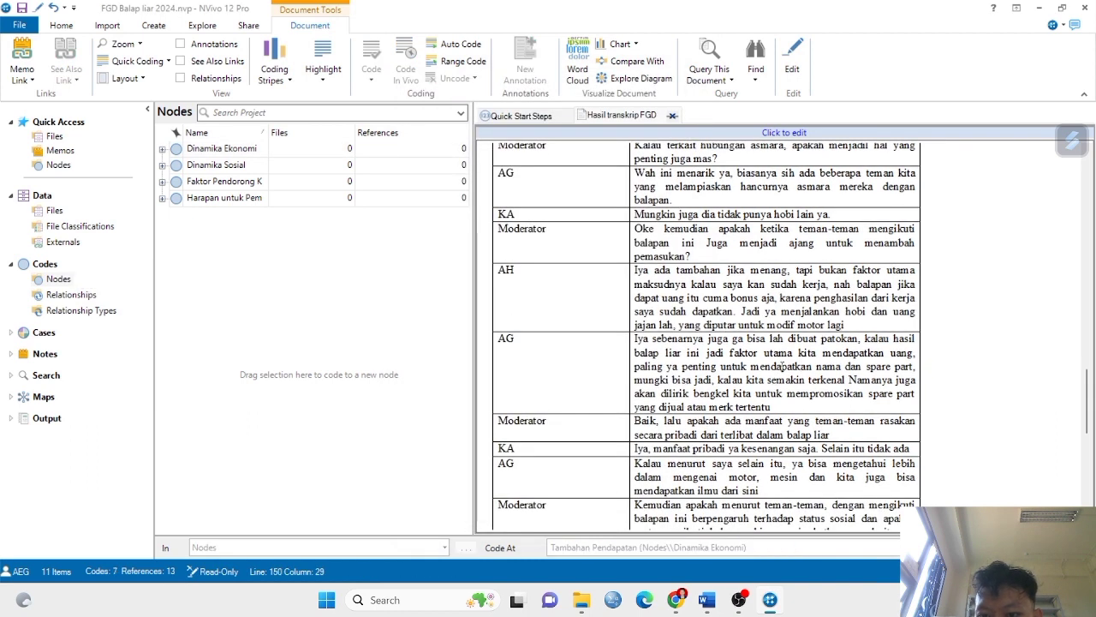
left_click_drag(718, 380, 771, 407)
right_click(744, 406)
left_click(795, 145)
right_click(504, 152)
left_click(533, 166)
type("Promosi Bengkel")
left_click(592, 482)
Code AG's answer from "Kalau menurut saya selain itu" through "ilmu dari sini" at a new child node "Wadah Belajar Otomotif" under "Dinamika Sosial"
left_click(763, 368)
scroll(762, 369, "down", 2)
left_click_drag(655, 403, 761, 445)
left_click(817, 403)
right_click(720, 446)
left_click(762, 168)
left_click(481, 198)
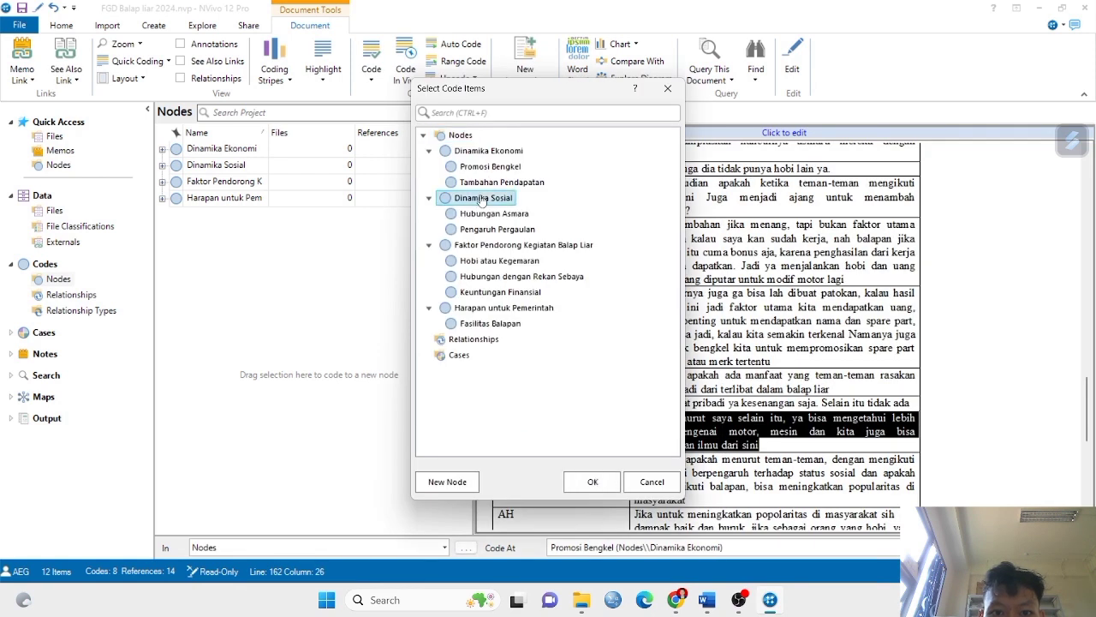
right_click(512, 201)
left_click(518, 220)
type("Wadah Belajar Otomotif")
left_click(591, 482)
Code AH's answer from "kalau untuk dampak negative" through "menganggu" at a new child node "Labelling dari Mayarakat" under "Dinamika Sosial"
left_click(719, 471)
scroll(720, 471, "down", 3)
left_click_drag(753, 383, 839, 397)
left_click(796, 395)
scroll(796, 395, "down", 1)
left_click_drag(891, 325, 849, 352)
right_click(783, 354)
left_click(822, 75)
right_click(475, 198)
left_click(519, 209)
type("Labelling dari Mayarakat")
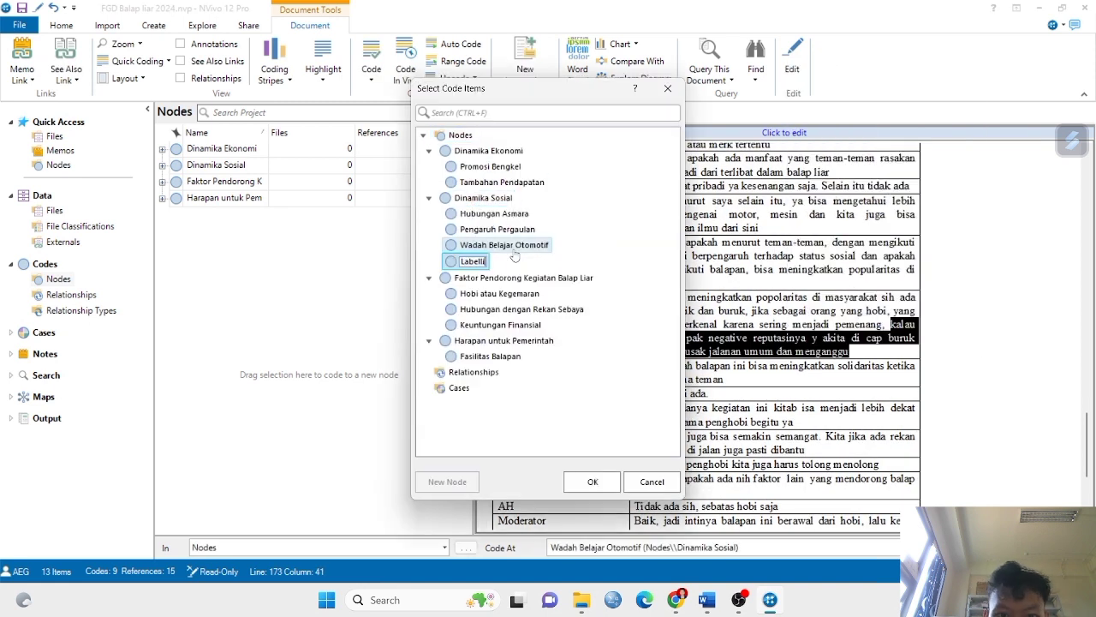
left_click(597, 478)
Code KA's answer from "kita juga bisa semakin semangat" through "pasti dibantu" at a new child node "Solidaritas Sesama" under "Dinamika Sosial"
left_click_drag(636, 387, 794, 400)
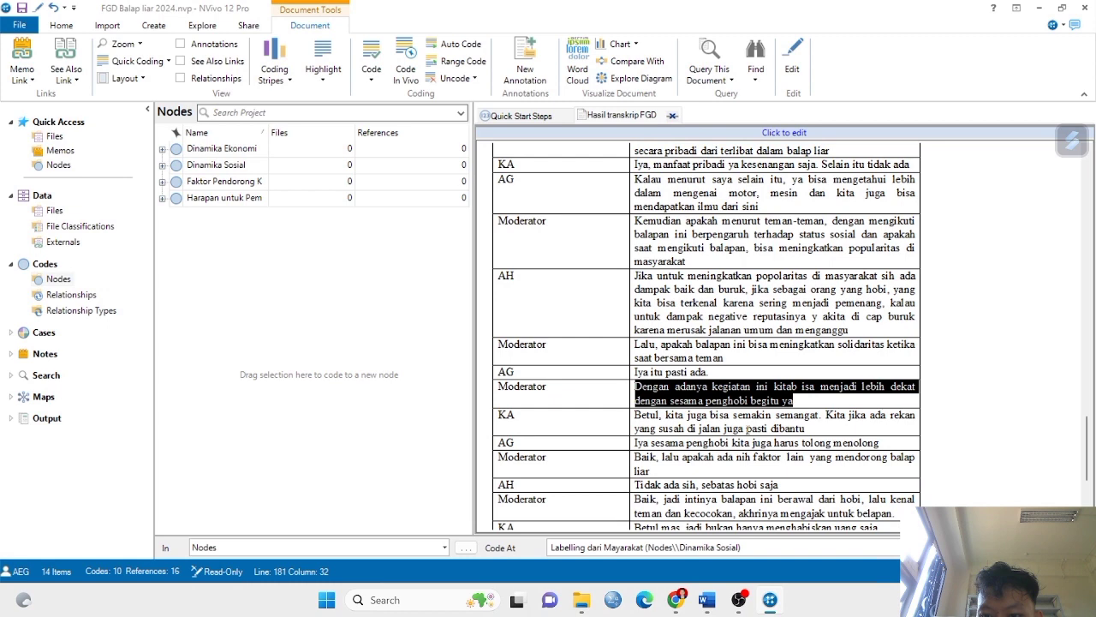
left_click_drag(666, 415, 805, 428)
right_click(766, 425)
left_click(804, 144)
right_click(487, 197)
left_click(515, 207)
type("Solidaritas Sesama (Nodes\\\\Dinamika")
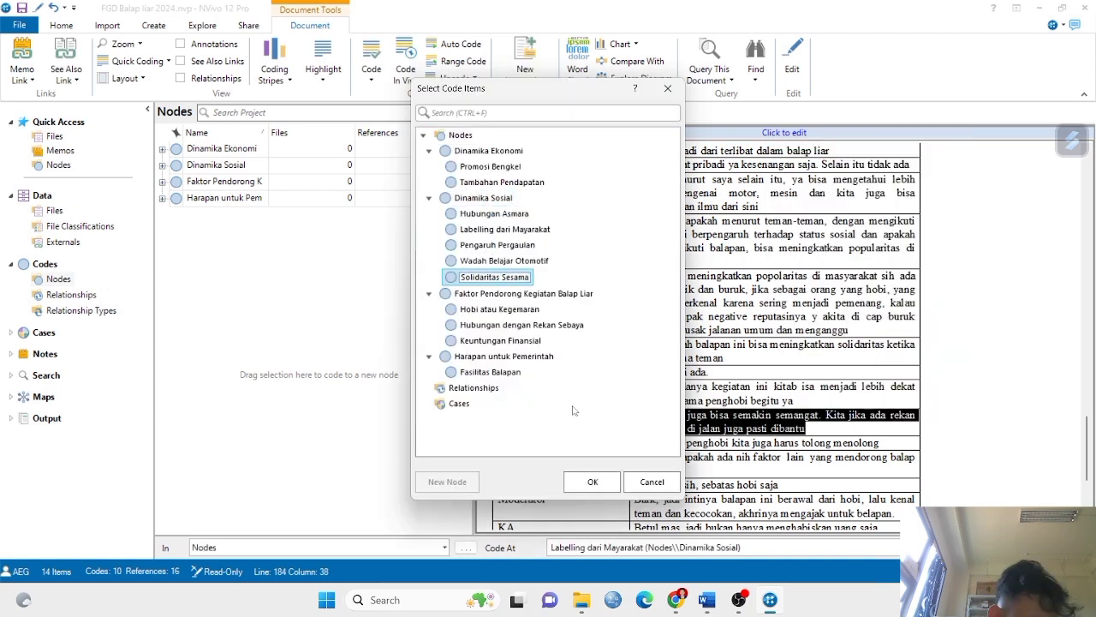
left_click(593, 481)
Look through the whole transcript for further passages that fit the social dynamics nodes
left_click_drag(702, 405, 777, 405)
scroll(703, 377, "down", 3)
left_click(688, 355)
scroll(711, 357, "up", 20)
left_click(742, 359)
scroll(737, 355, "up", 12)
scroll(704, 319, "down", 13)
left_click(702, 315)
scroll(703, 316, "down", 4)
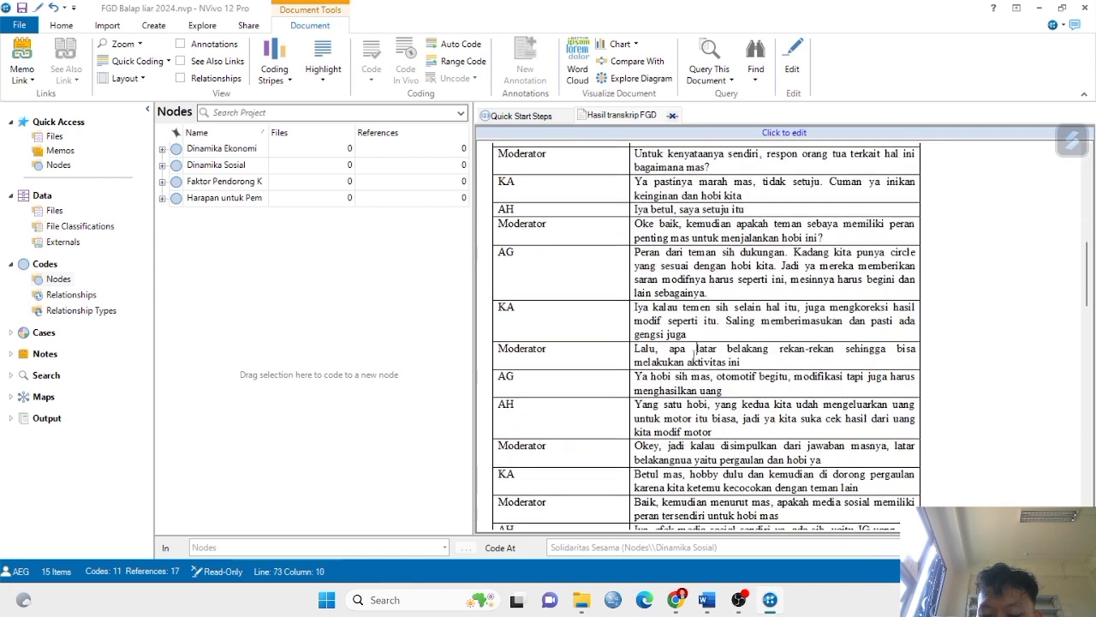
left_click(738, 325)
left_click(715, 327)
Code KA's answer from "Betul mas, hobby dulu" through "teman lain" at the existing node "Pengaruh Pergaulan" under "Dinamika Sosial"
scroll(714, 333, "down", 2)
scroll(715, 333, "down", 1)
left_click_drag(635, 302, 861, 315)
left_click(588, 350)
left_click_drag(635, 301, 862, 315)
right_click(844, 313)
left_click(858, 30)
left_click(439, 248)
left_click(590, 480)
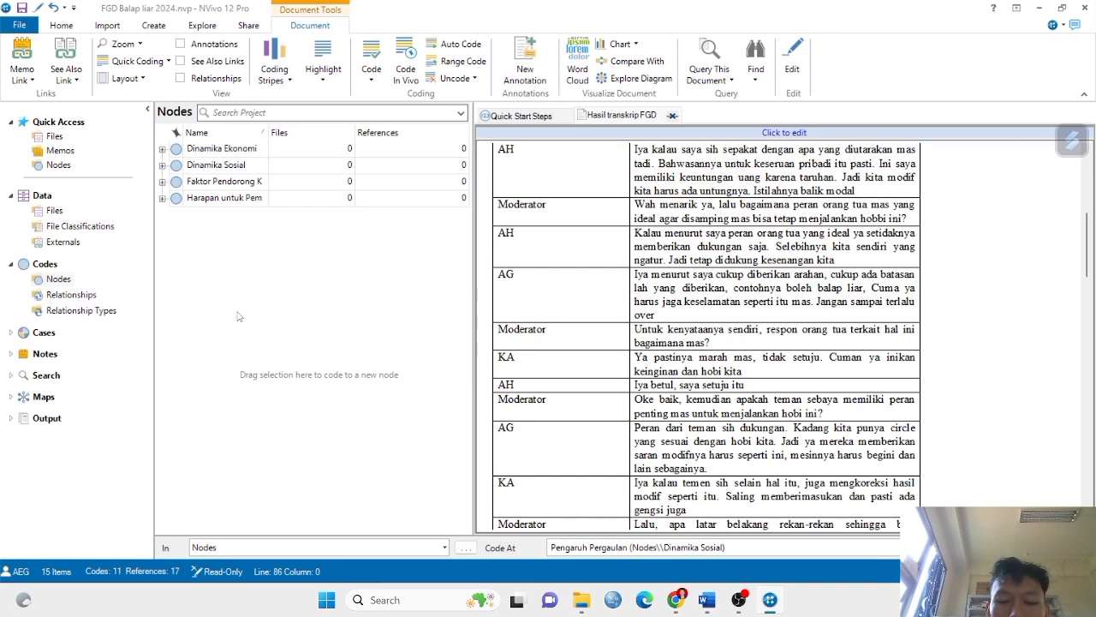
Return to the start of the transcript and expand all four top-level nodes to show their child nodes
scroll(527, 219, "up", 8)
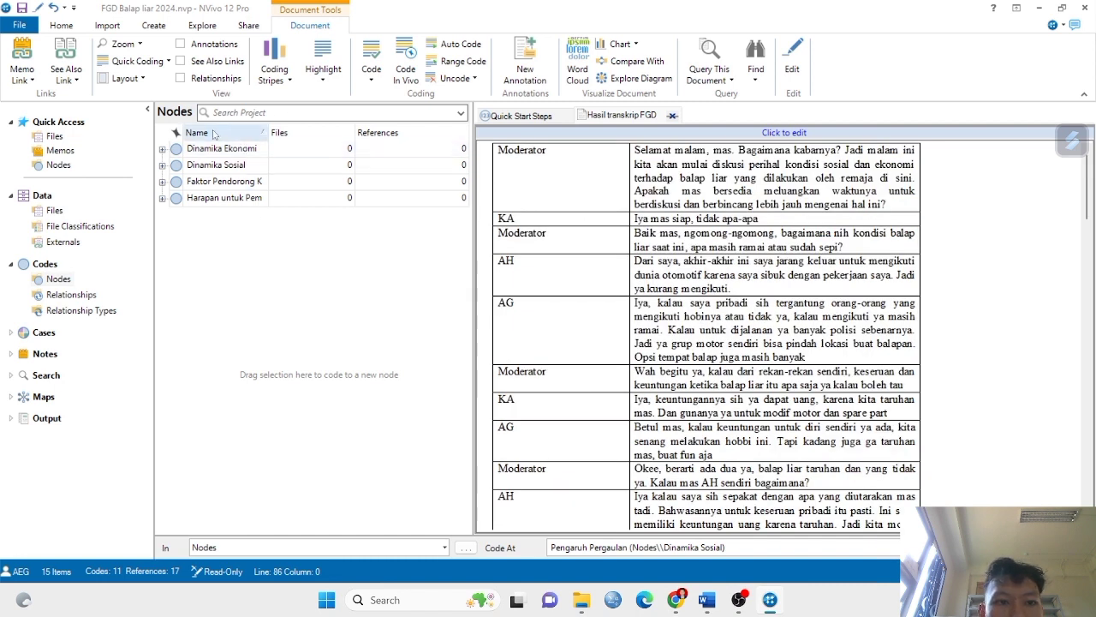
left_click(162, 150)
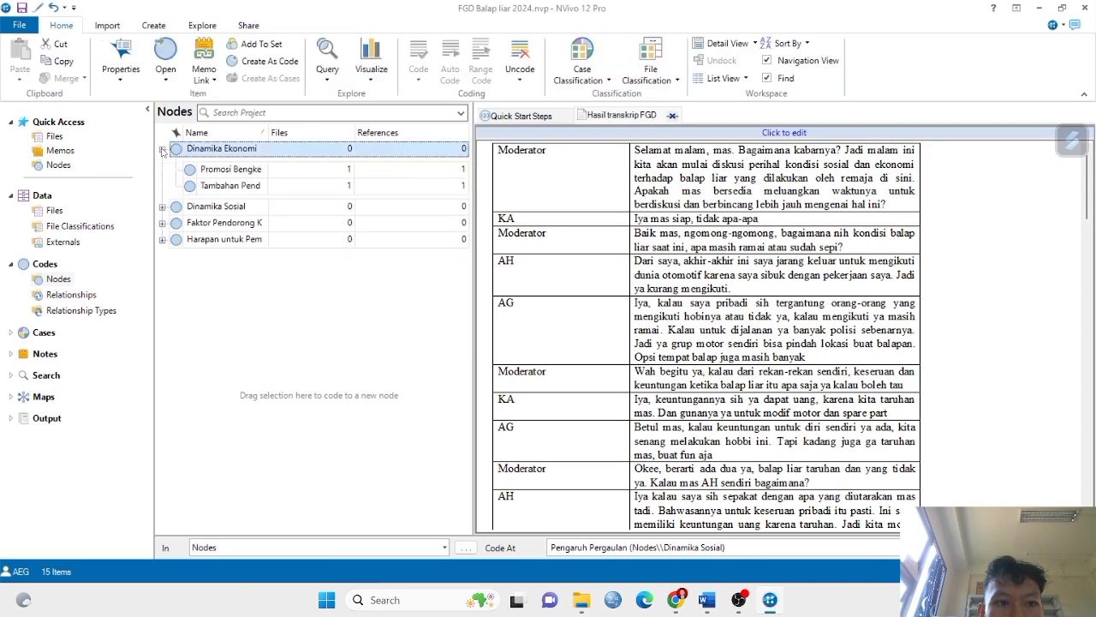
left_click(162, 206)
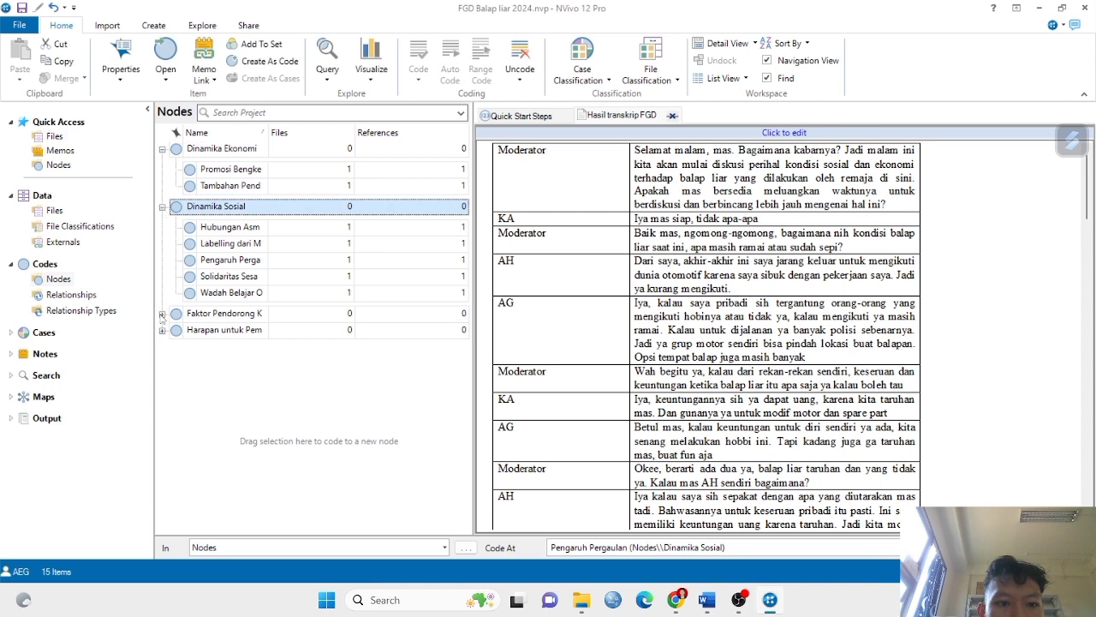
left_click(162, 314)
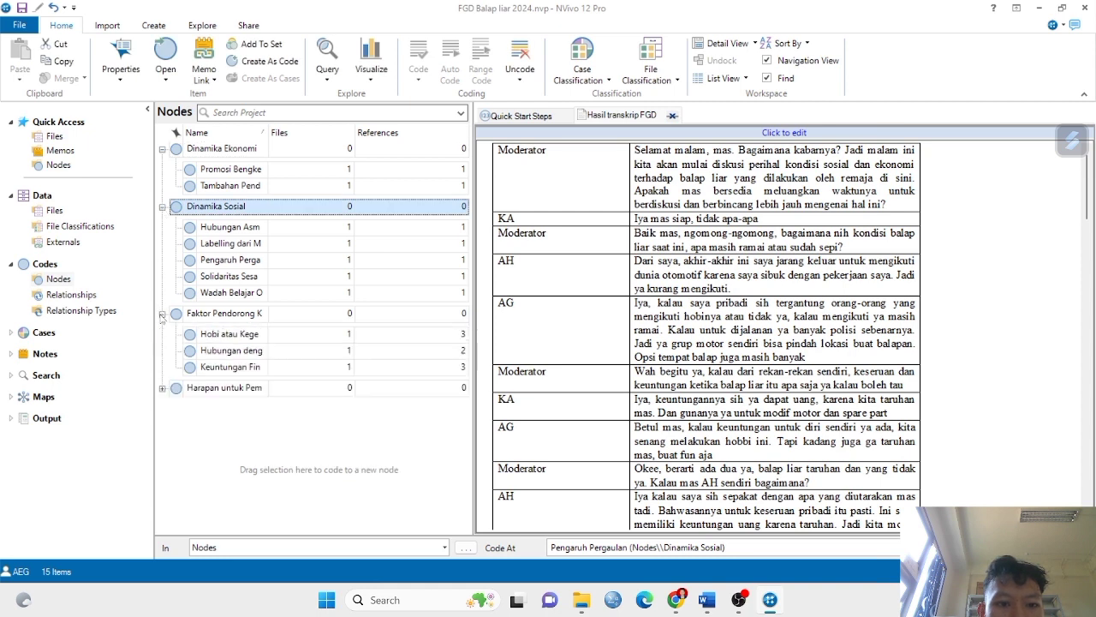
left_click(162, 388)
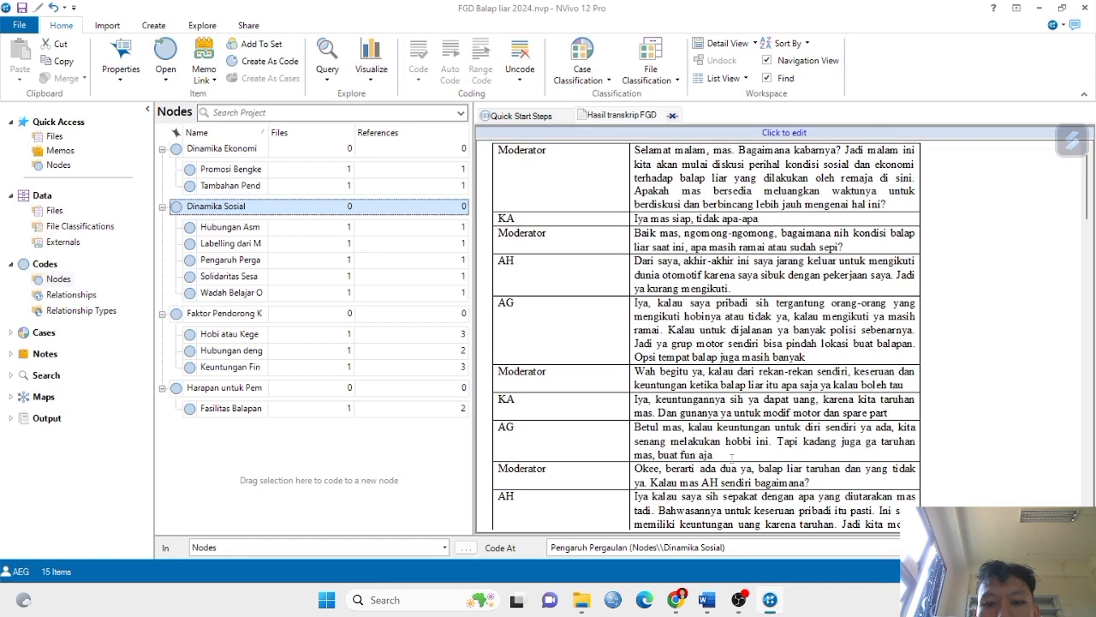
Reread the moderator's questions and the participants' answers in the transcript, comparing them with the expanded node hierarchy
scroll(734, 467, "down", 1)
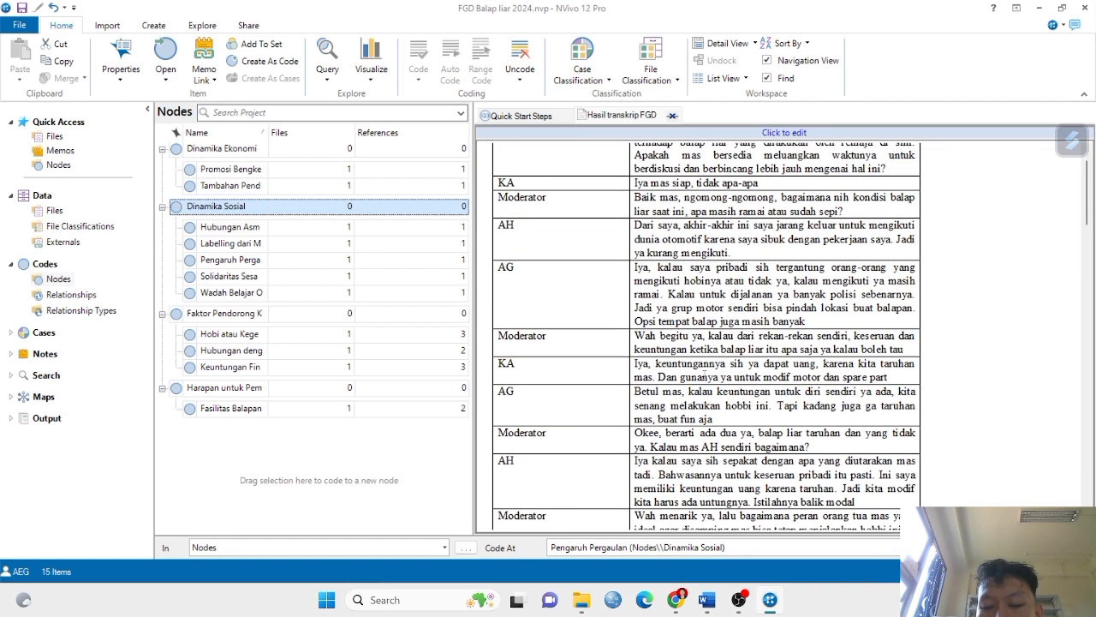
scroll(704, 376, "down", 2)
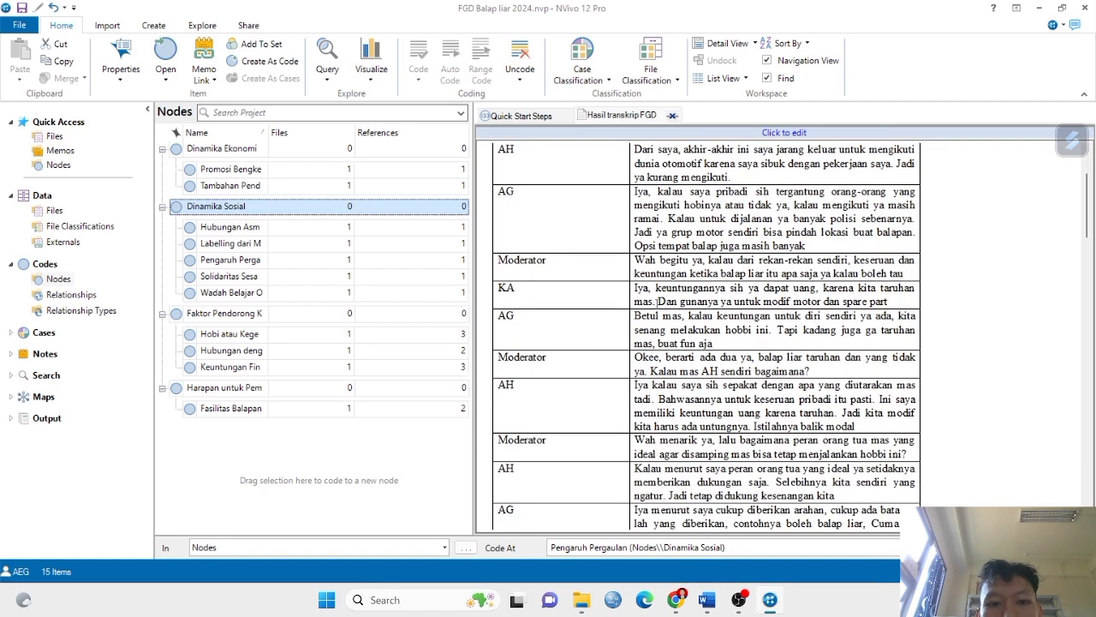
scroll(657, 302, "down", 1)
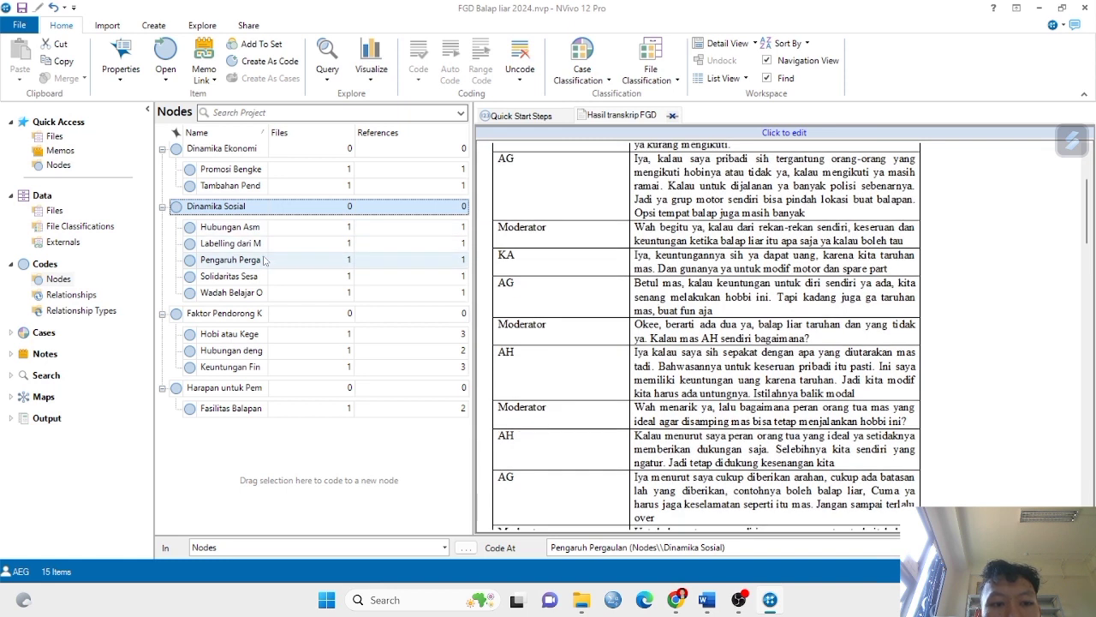
scroll(591, 313, "up", 3)
scroll(724, 314, "down", 4)
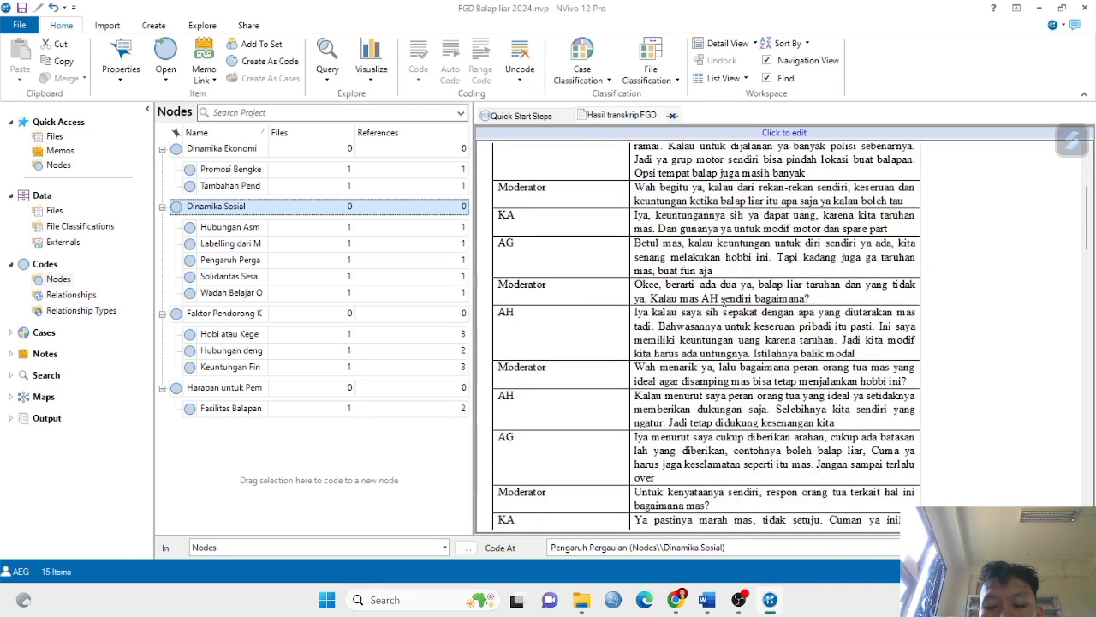
scroll(724, 300, "down", 1)
scroll(725, 302, "down", 1)
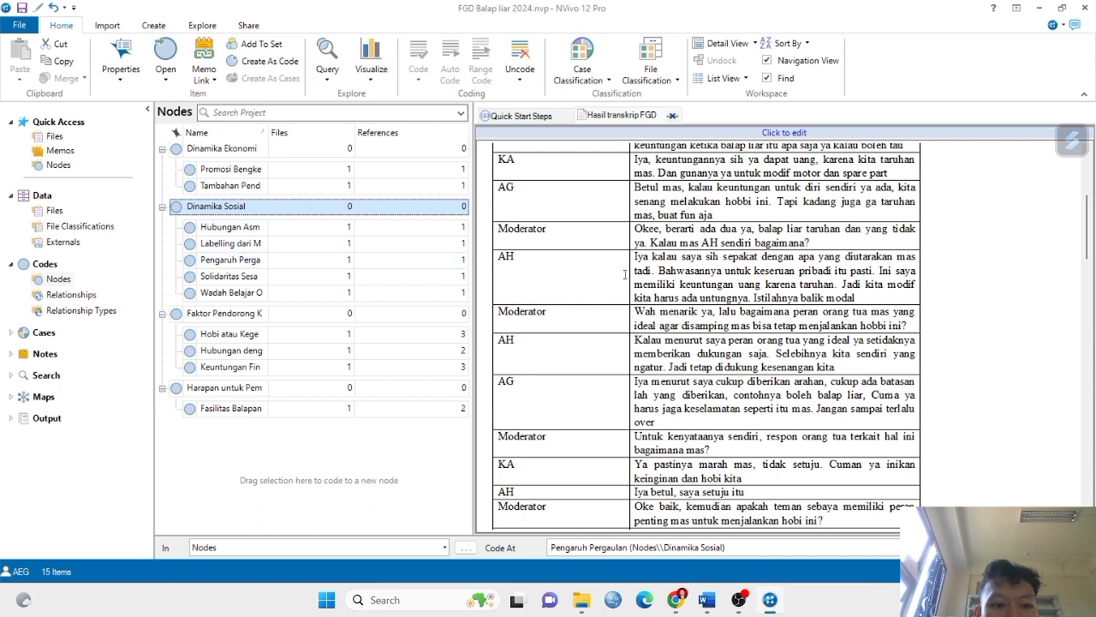
scroll(625, 274, "down", 5)
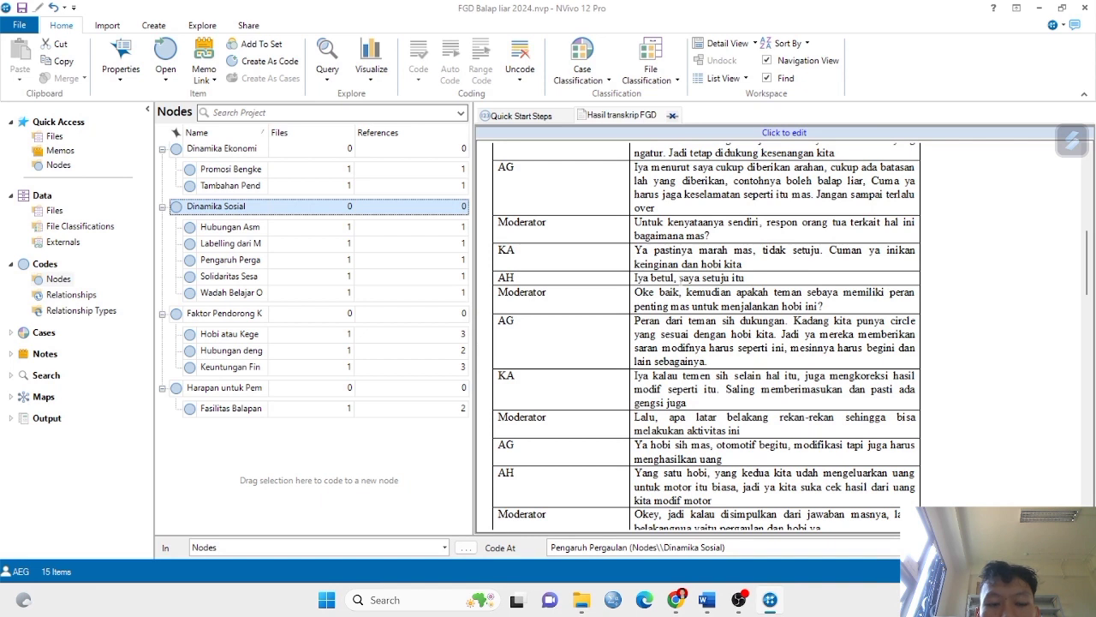
scroll(707, 318, "down", 1)
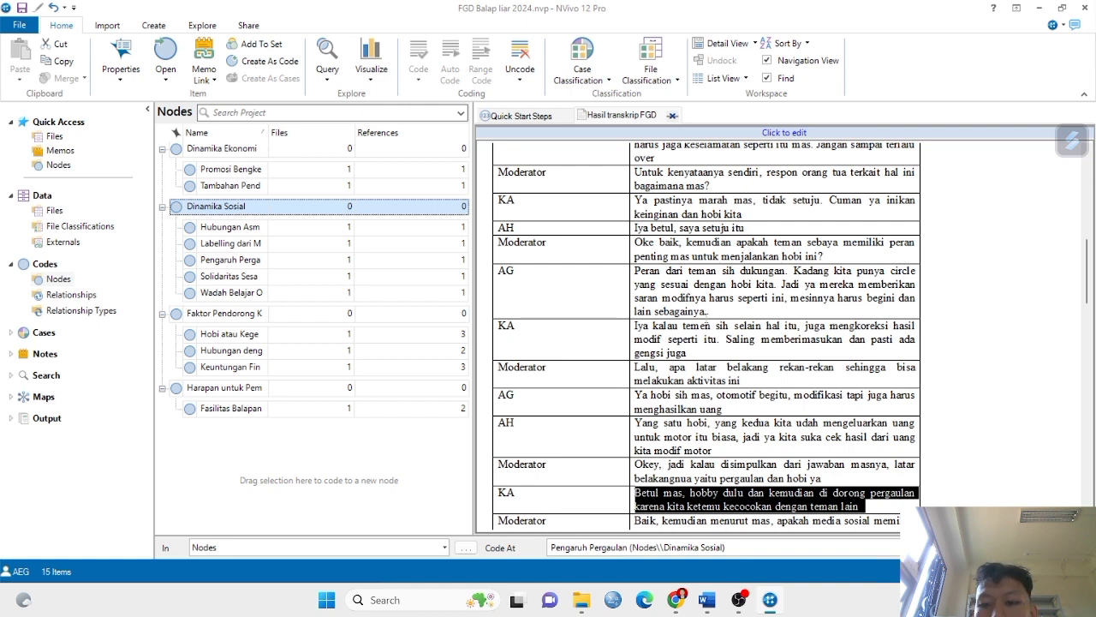
scroll(734, 284, "down", 1)
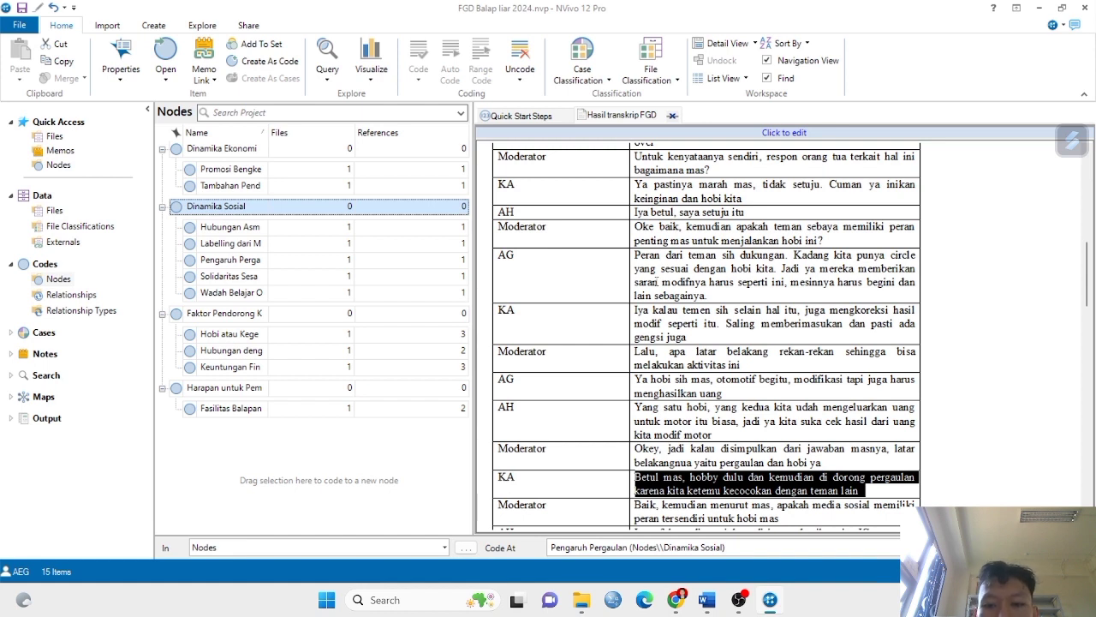
scroll(657, 281, "up", 1)
scroll(657, 282, "down", 2)
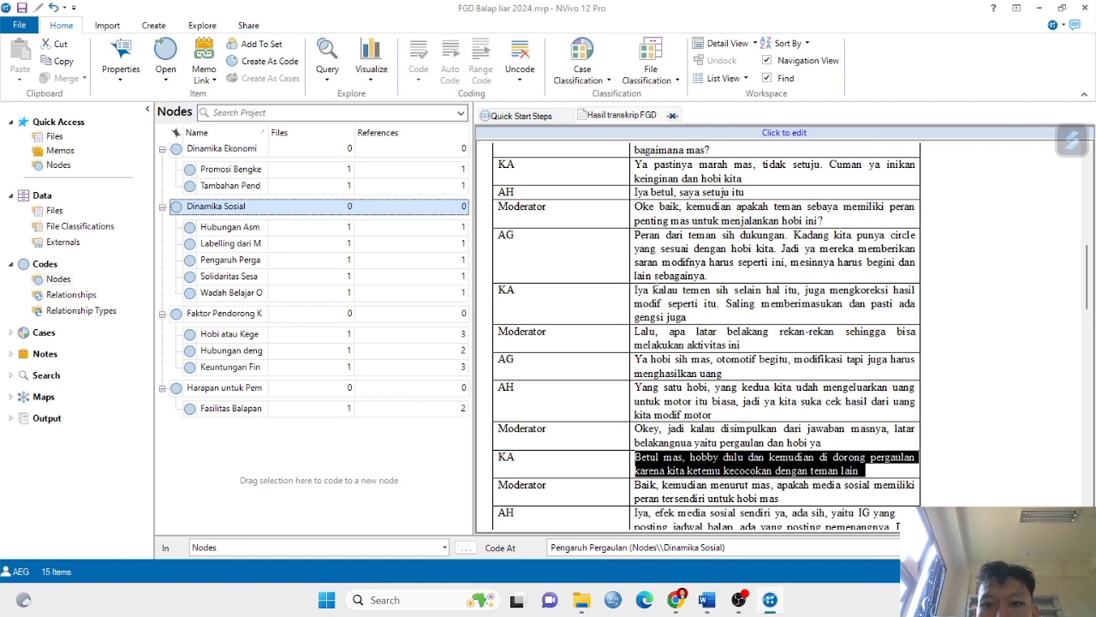
scroll(657, 276, "up", 3)
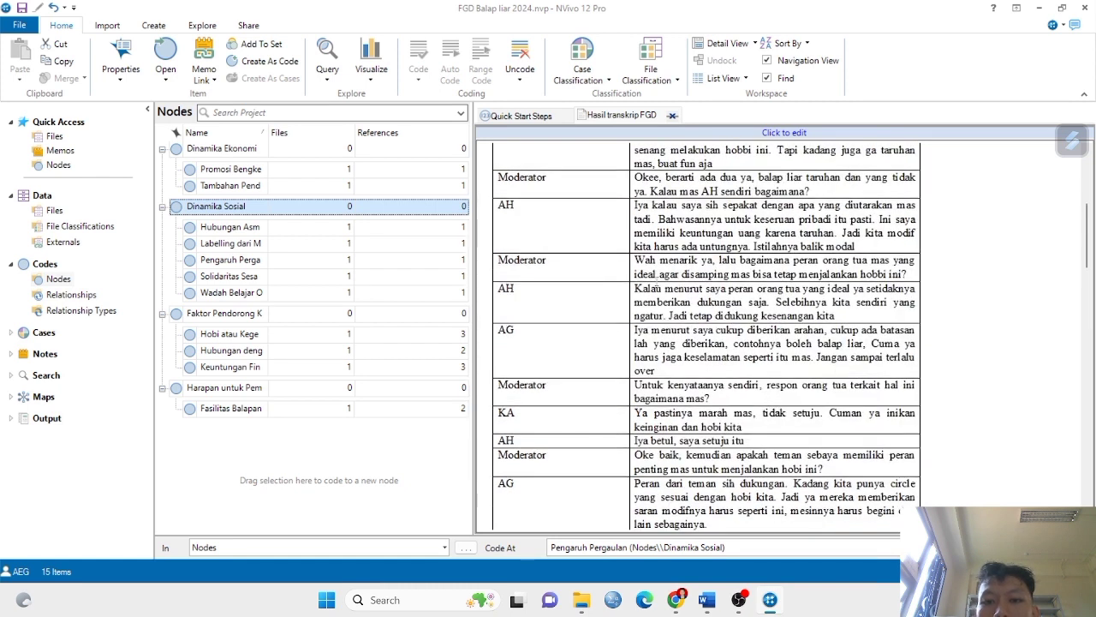
scroll(657, 280, "up", 2)
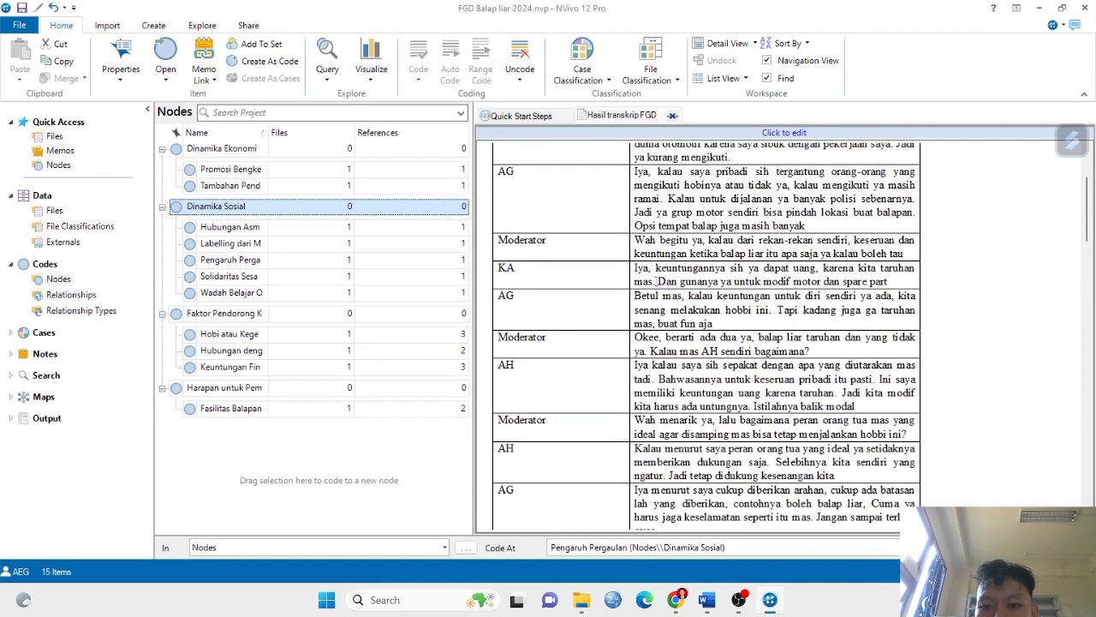
scroll(657, 280, "up", 2)
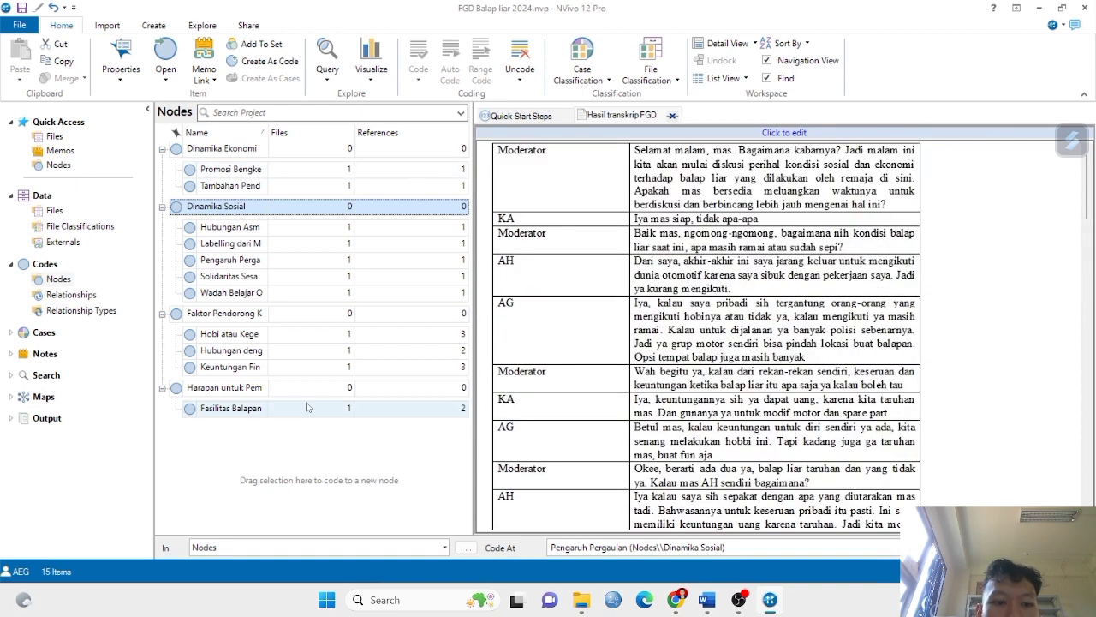
left_click(308, 442)
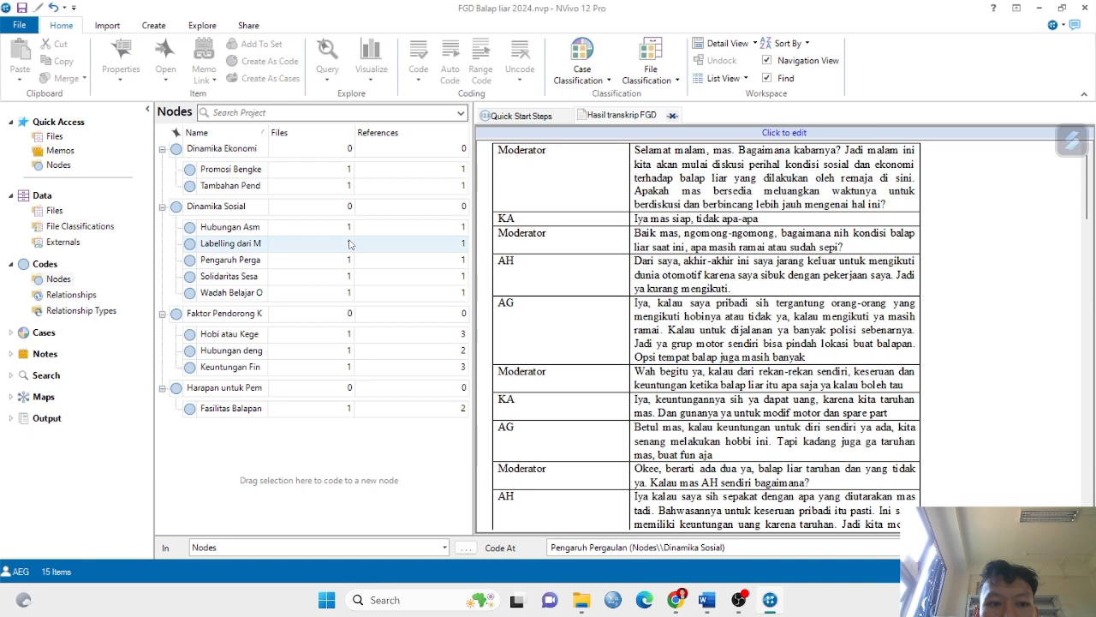
scroll(644, 346, "down", 3)
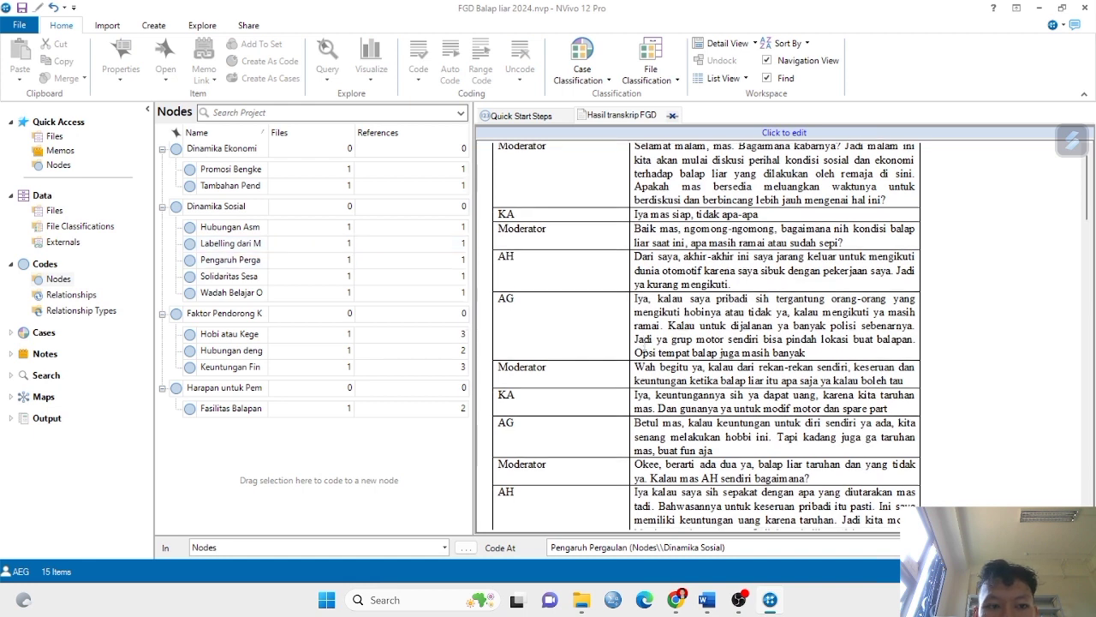
scroll(644, 345, "up", 3)
scroll(645, 345, "down", 11)
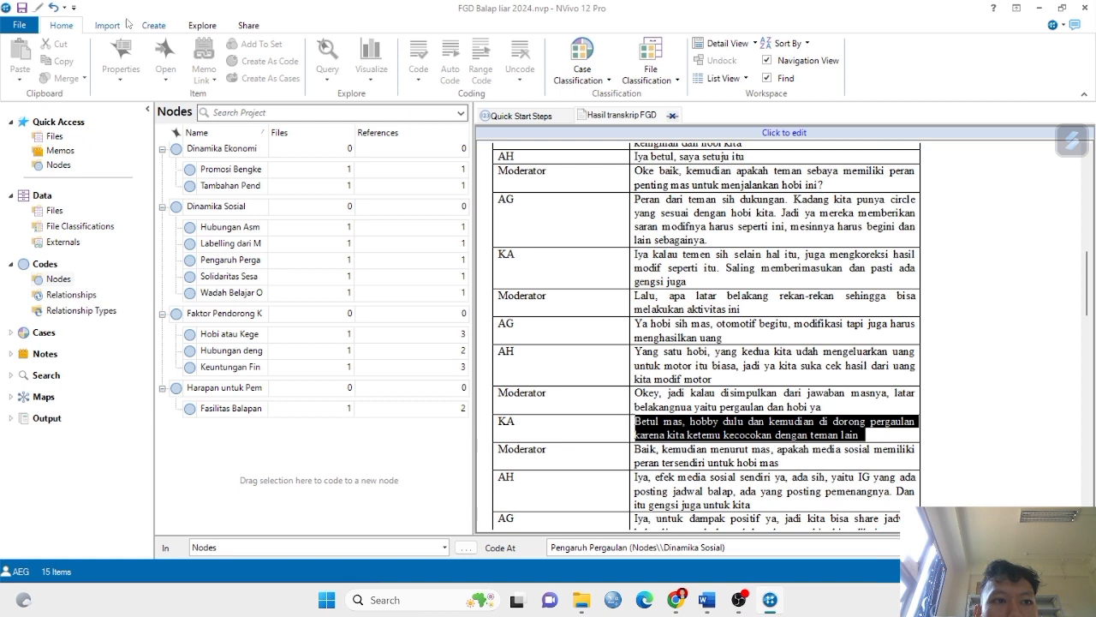
Run a word frequency query on all project items, including the "Hasil transkrip FGD" file
left_click(199, 25)
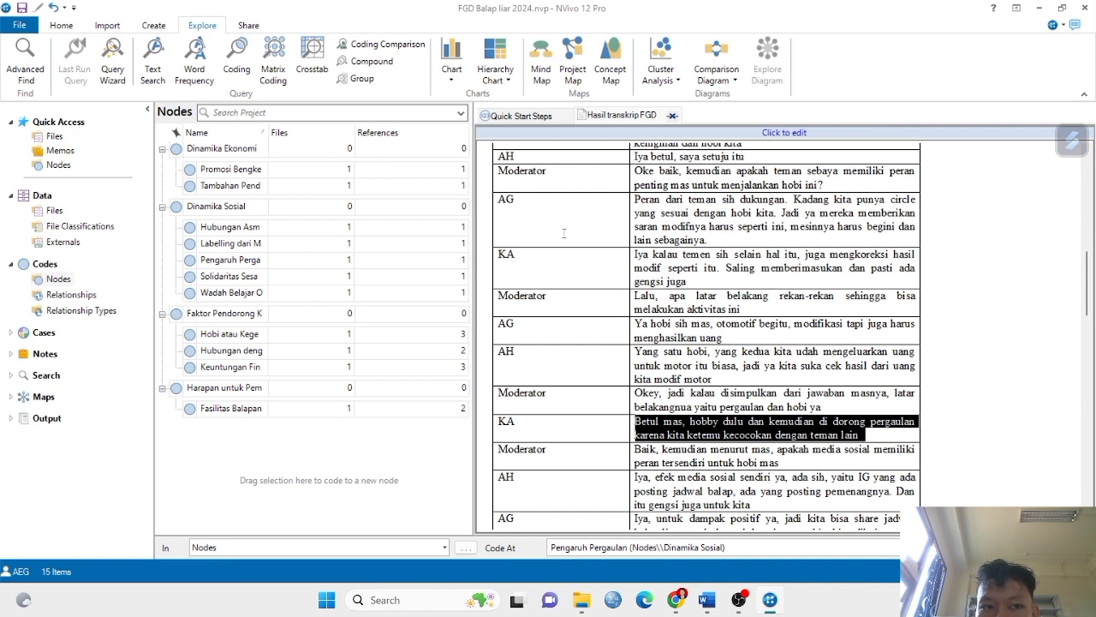
left_click(185, 75)
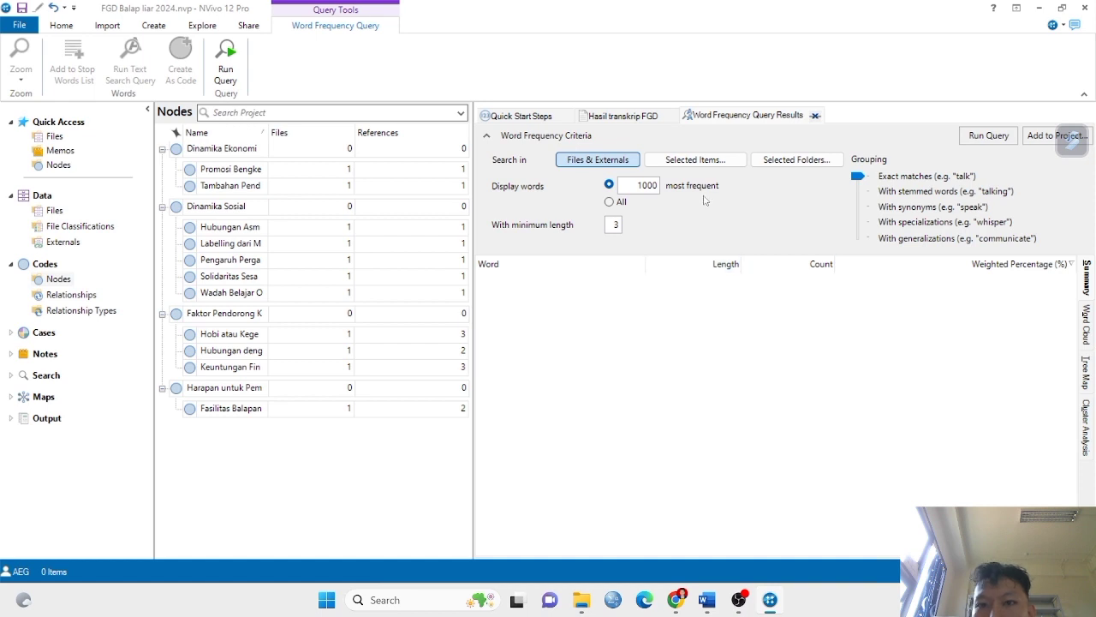
left_click(683, 161)
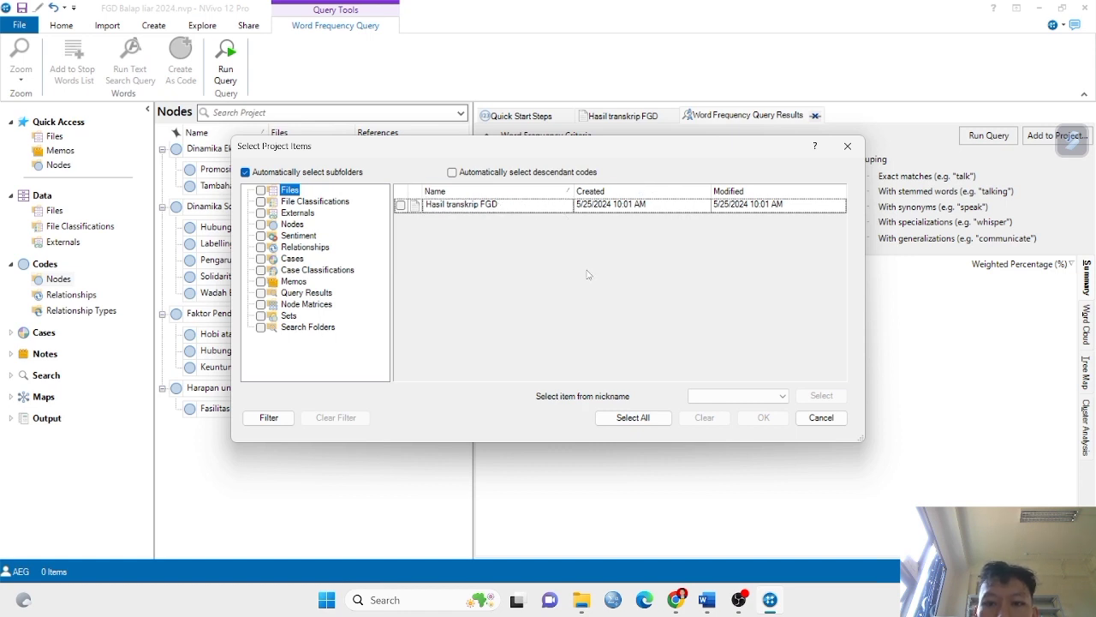
left_click(645, 417)
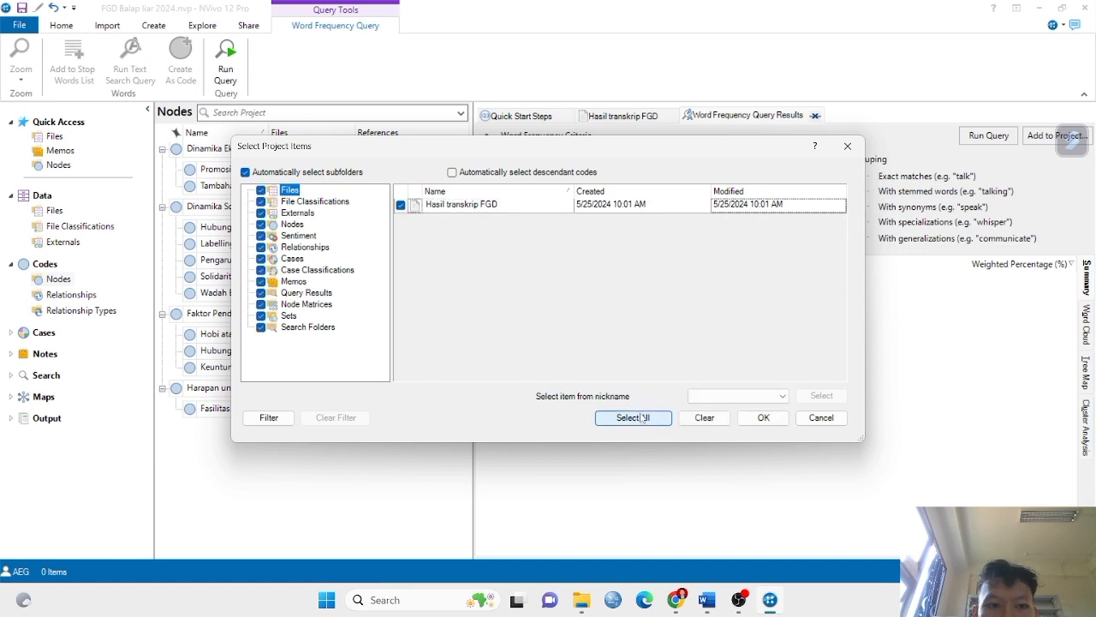
left_click(751, 422)
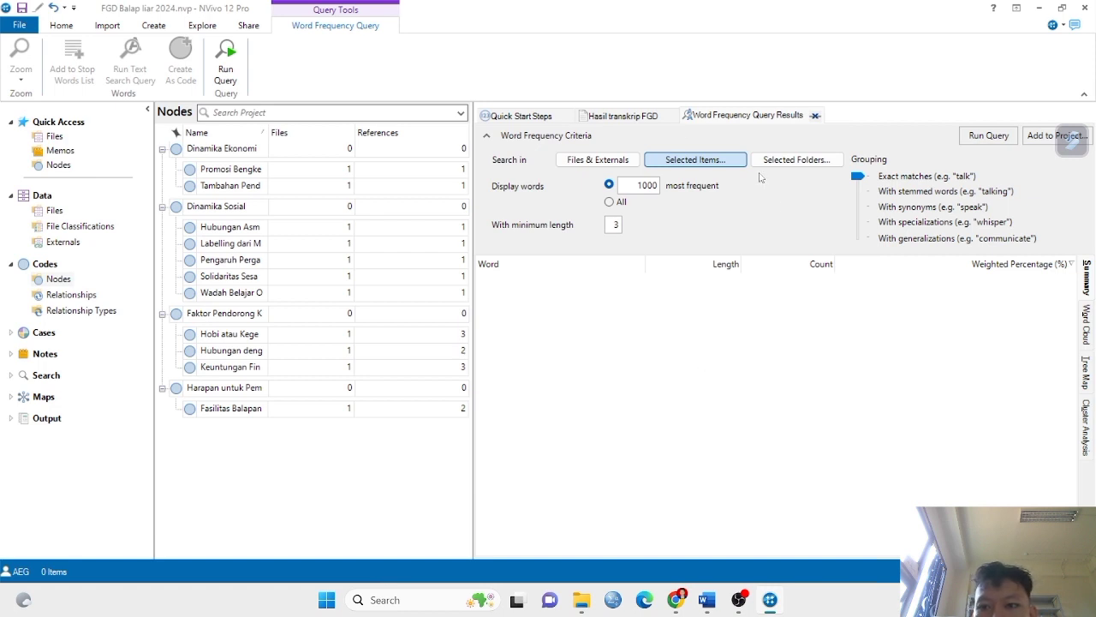
left_click(985, 136)
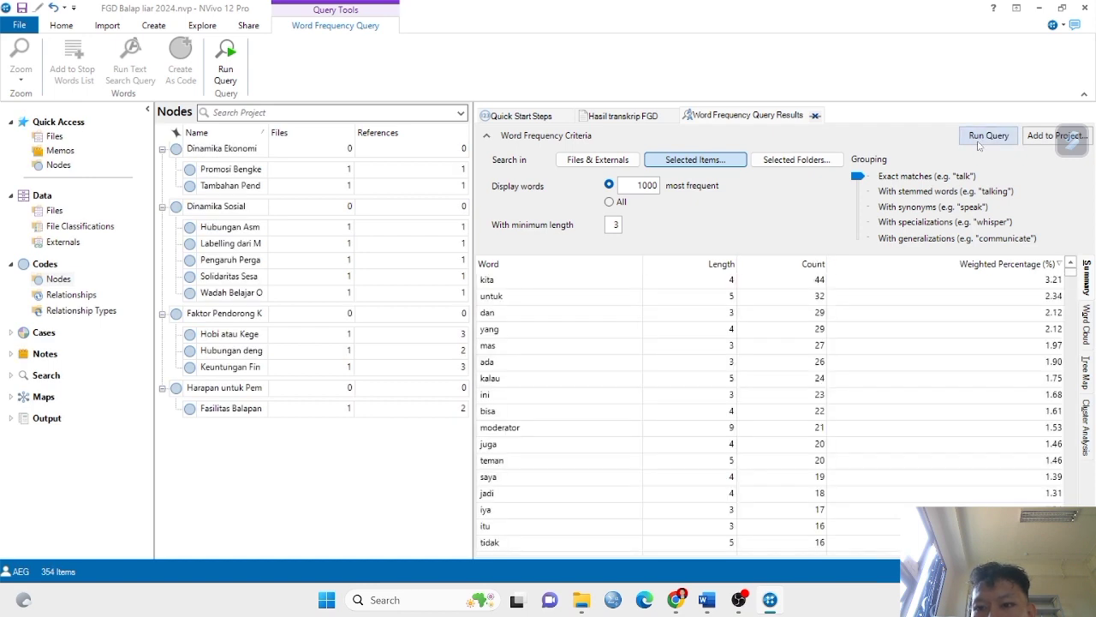
Examine the word frequency list, checking each word's length, count and weighted percentage
scroll(781, 379, "down", 15)
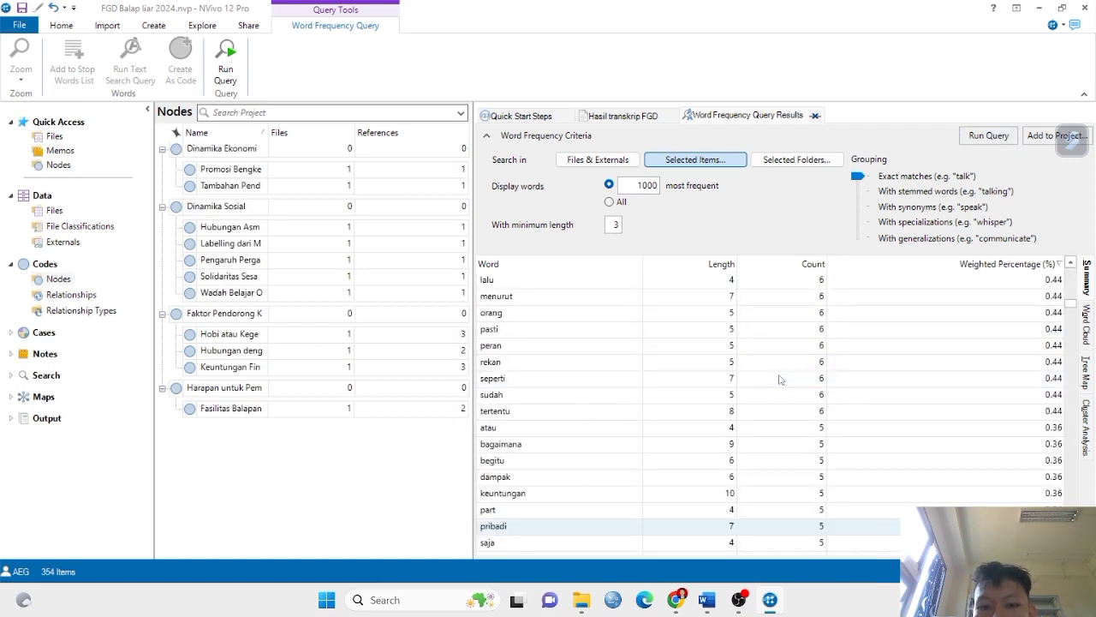
scroll(781, 379, "up", 15)
scroll(921, 385, "down", 1)
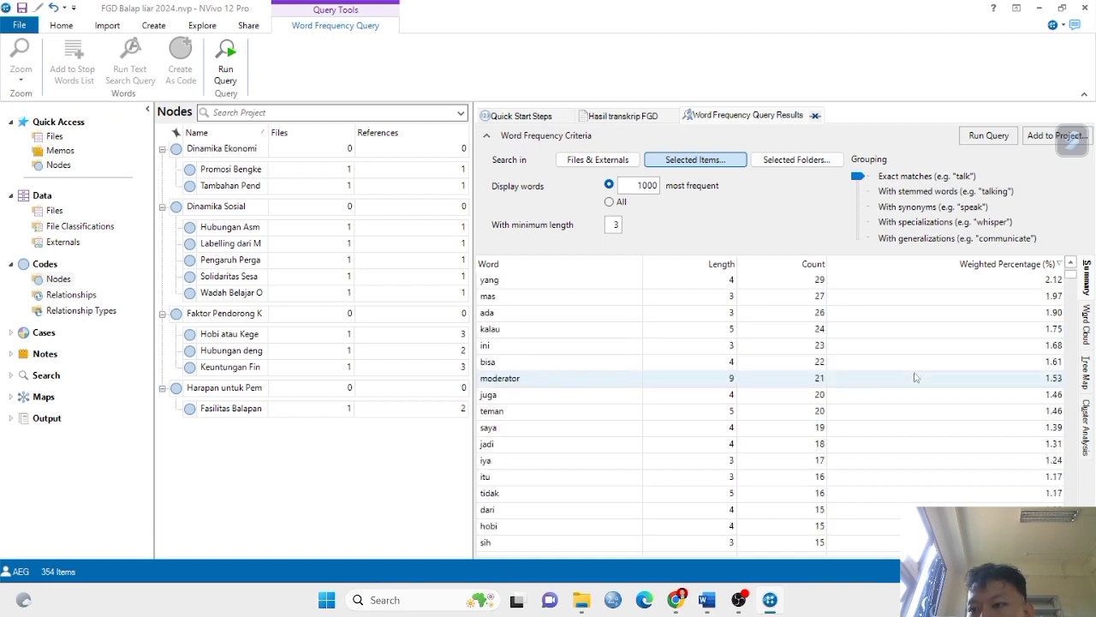
scroll(963, 429, "down", 4)
scroll(965, 428, "down", 20)
scroll(965, 428, "up", 20)
scroll(965, 428, "up", 6)
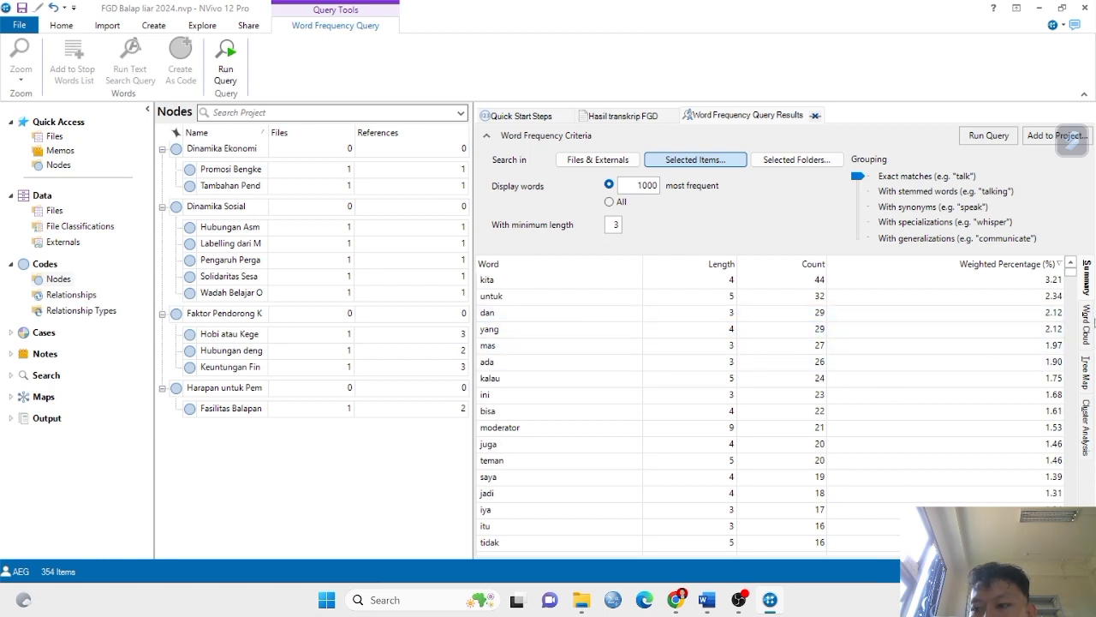
Display the word frequency results as a word cloud and look over the whole cloud
left_click(1088, 324)
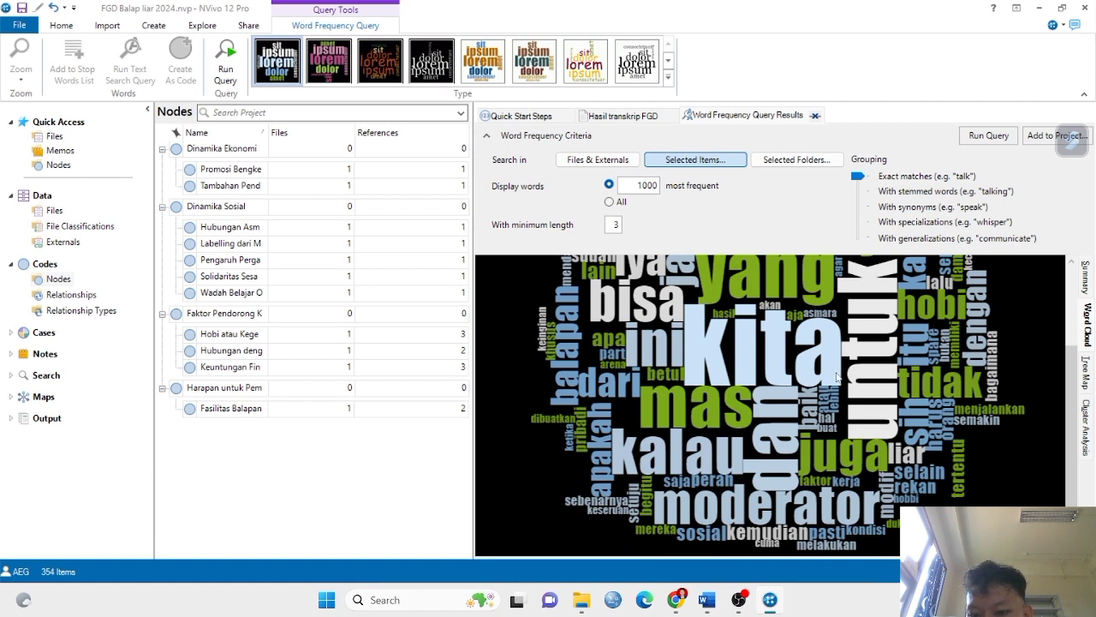
scroll(837, 377, "up", 3)
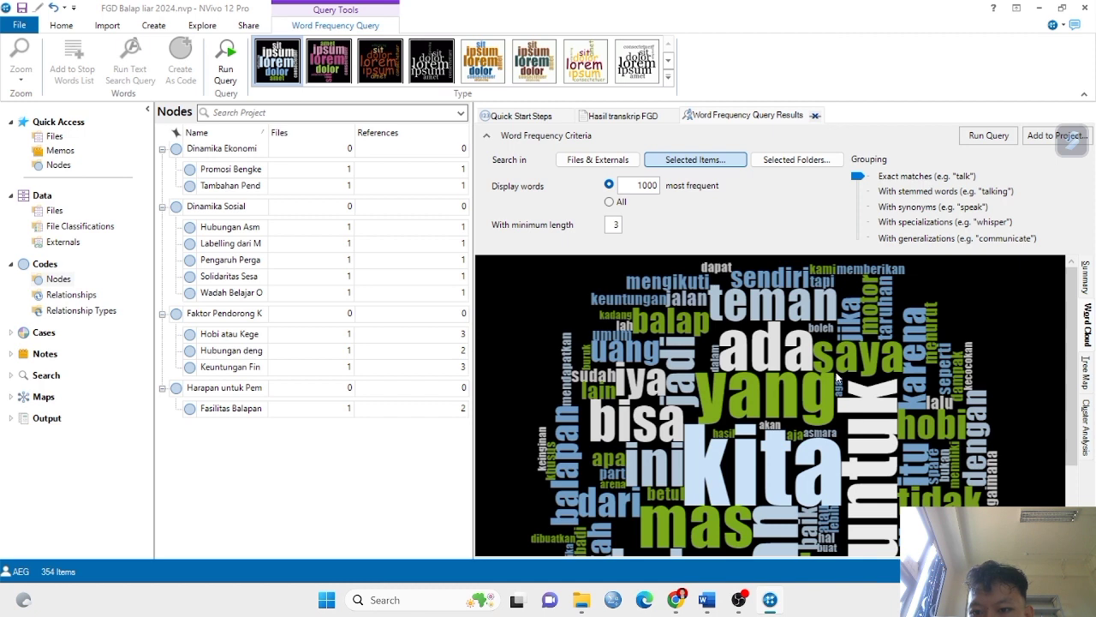
scroll(836, 375, "down", 5)
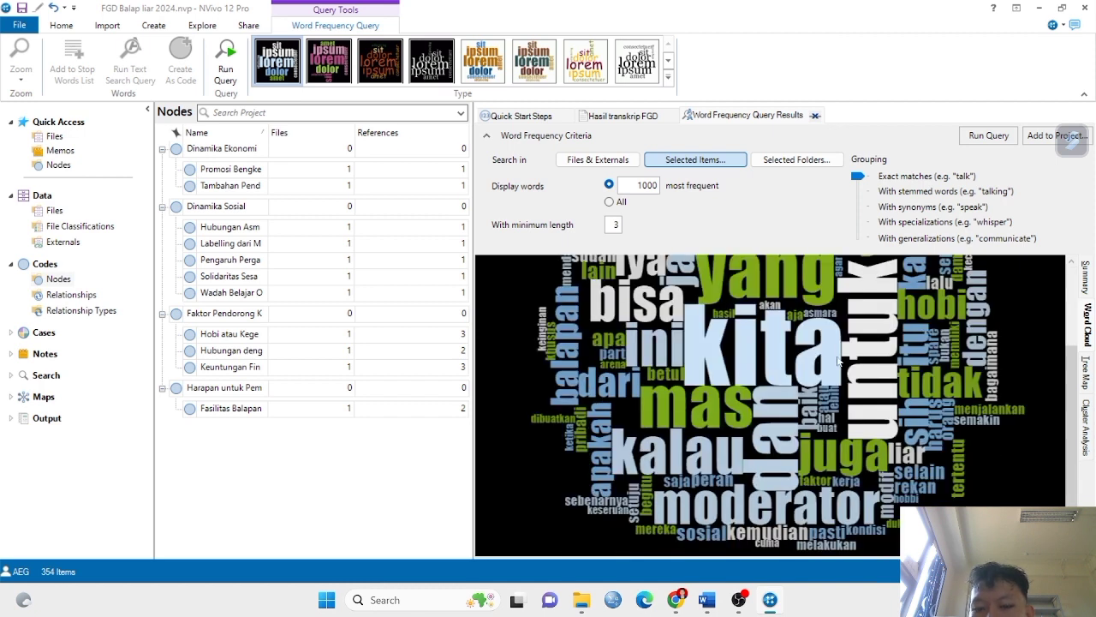
scroll(837, 360, "up", 5)
scroll(837, 355, "down", 3)
scroll(773, 352, "down", 1)
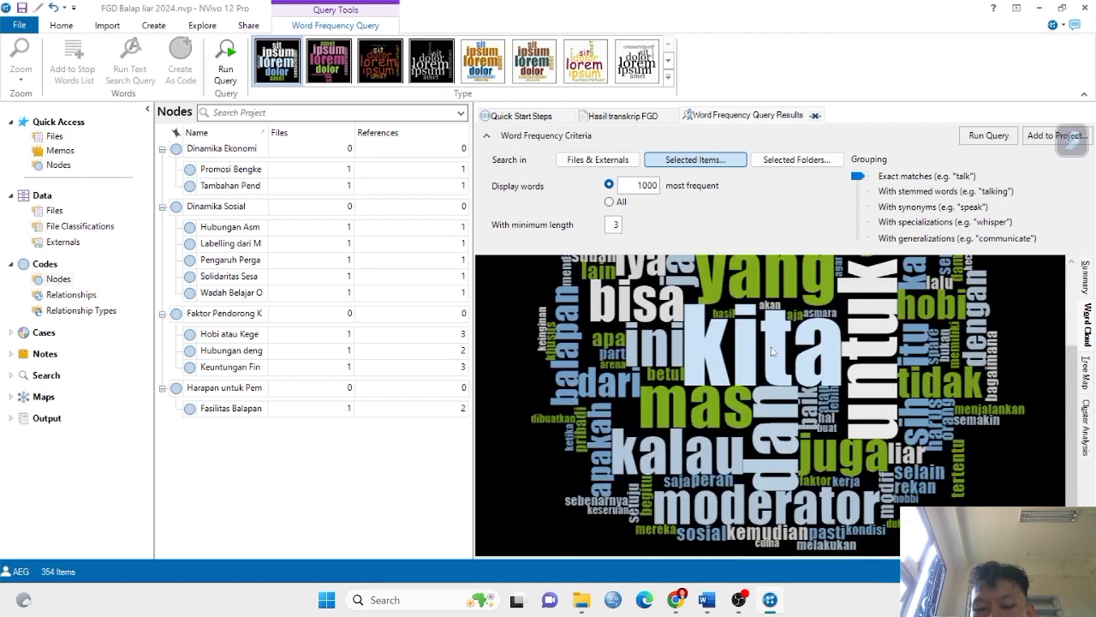
scroll(738, 358, "up", 3)
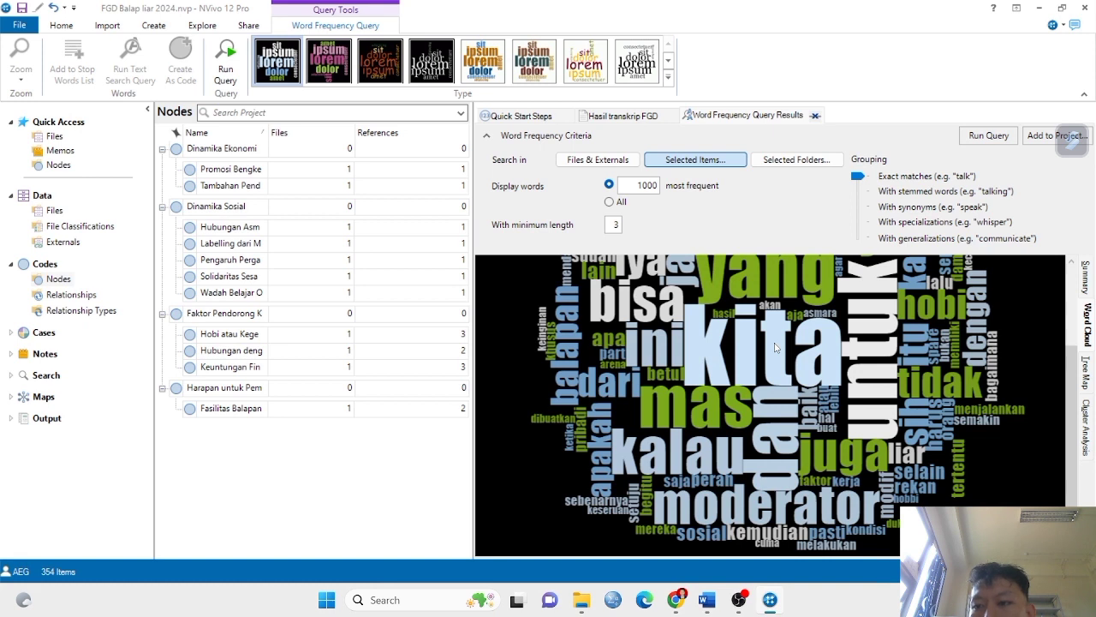
right_click(723, 353)
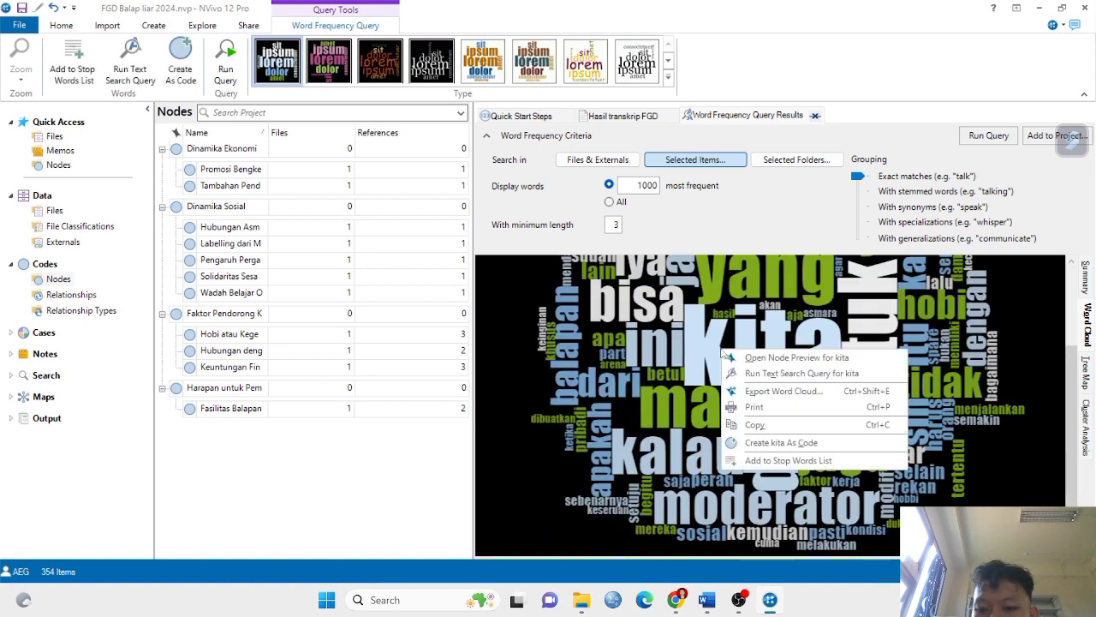
left_click(772, 461)
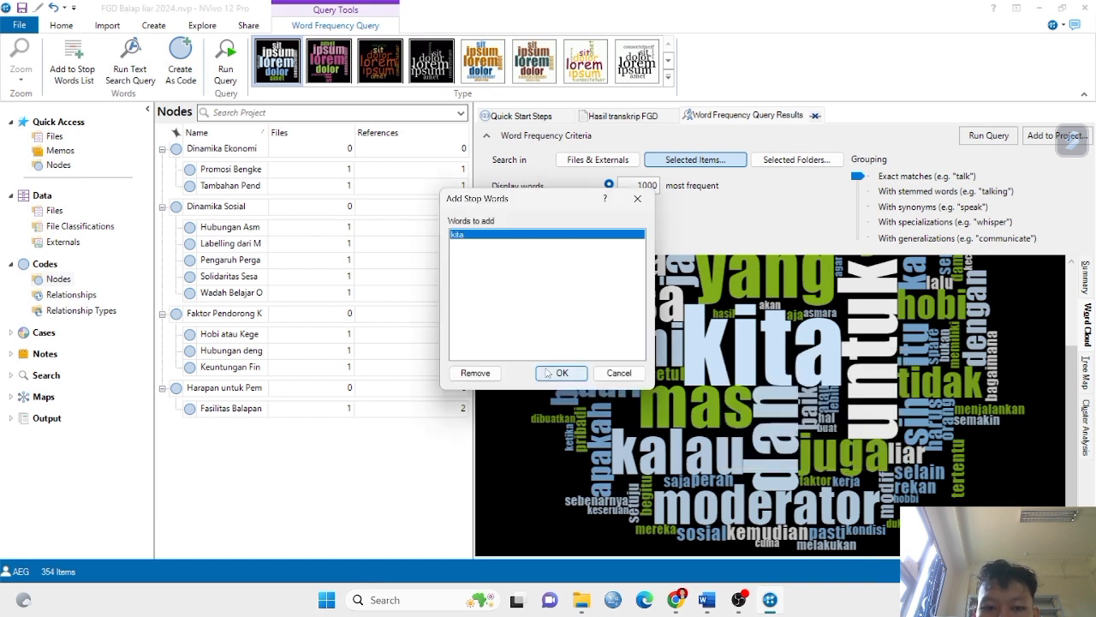
left_click(482, 375)
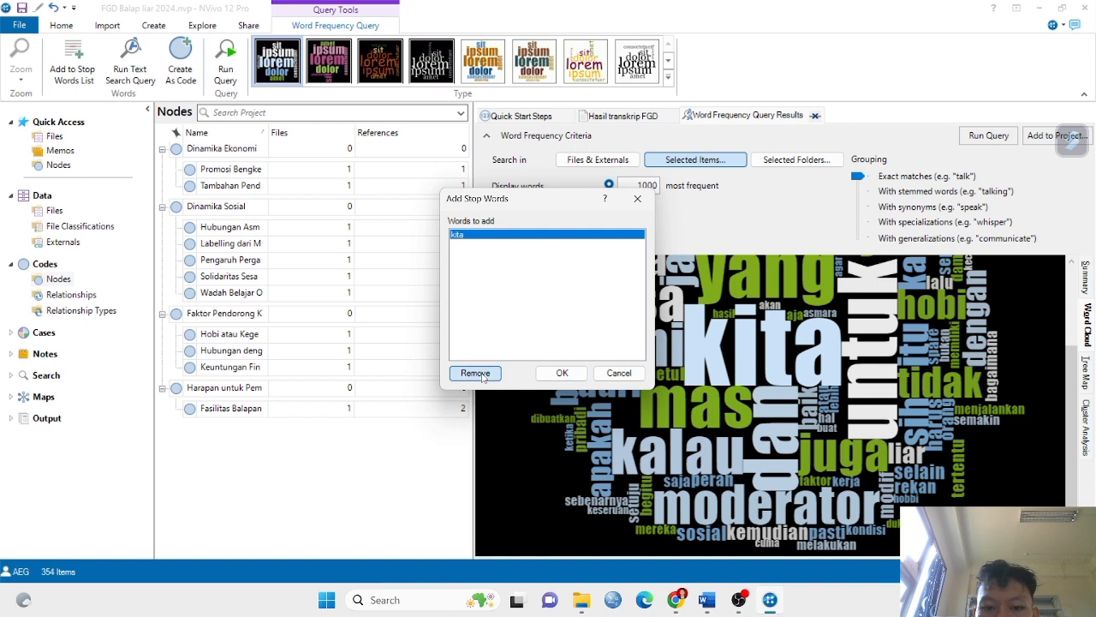
left_click(602, 375)
Add the words "kita" and "mas" from the word cloud to the stop words list
right_click(765, 346)
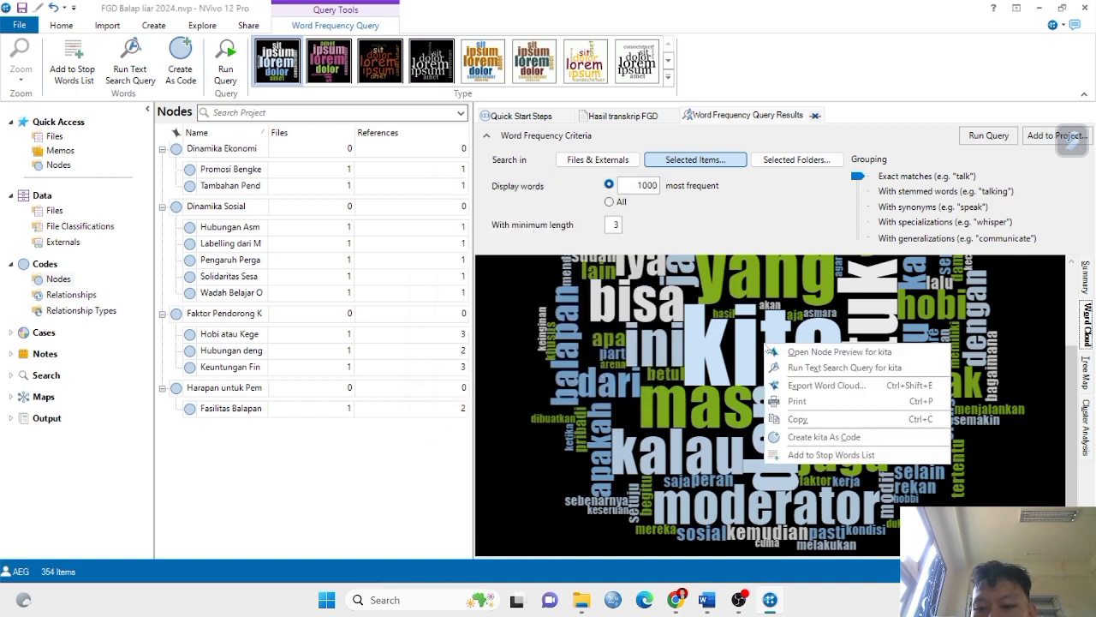
left_click(829, 455)
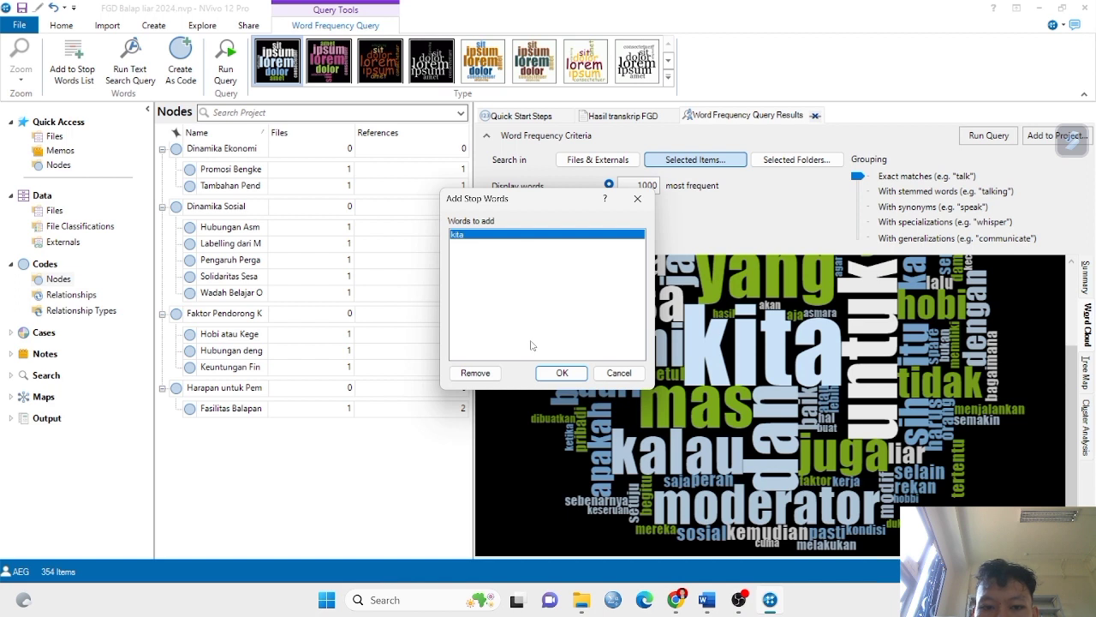
left_click(553, 375)
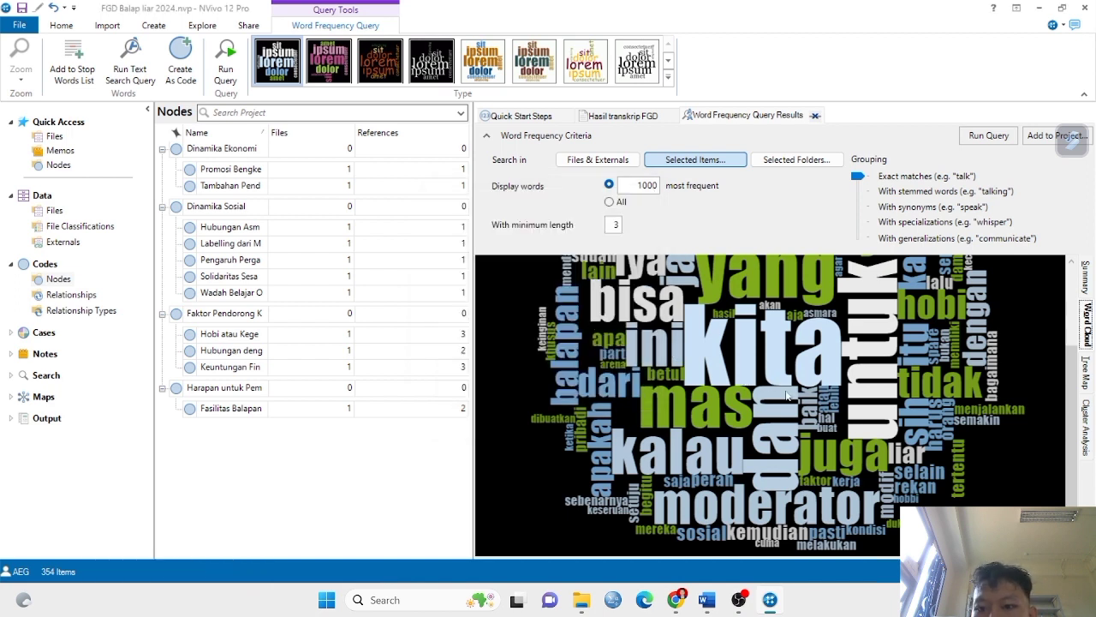
right_click(683, 400)
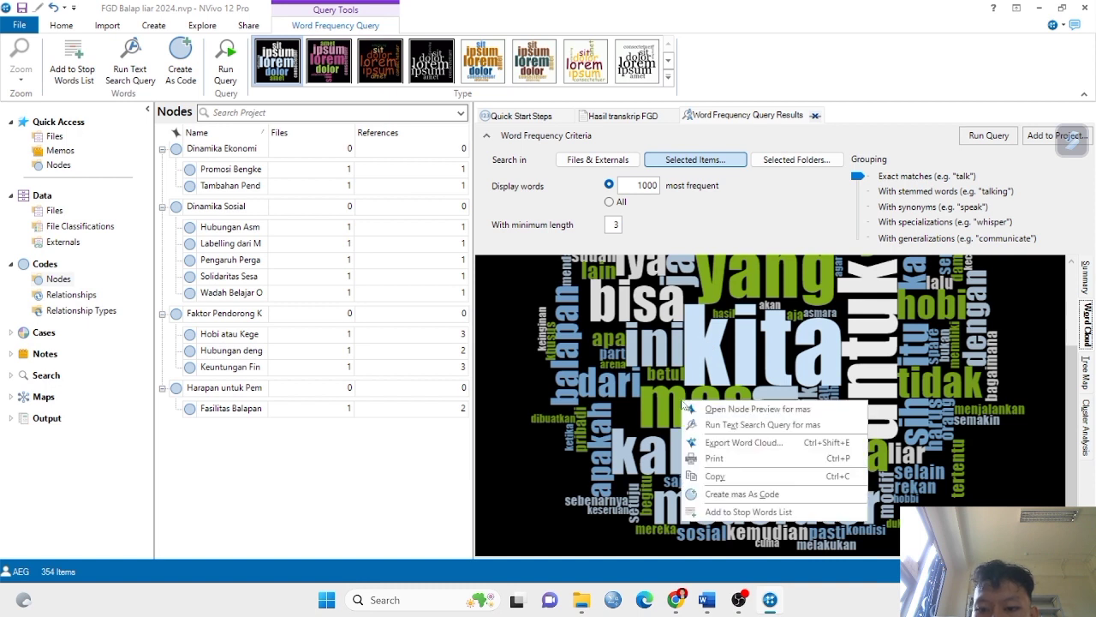
left_click(723, 509)
left_click(568, 374)
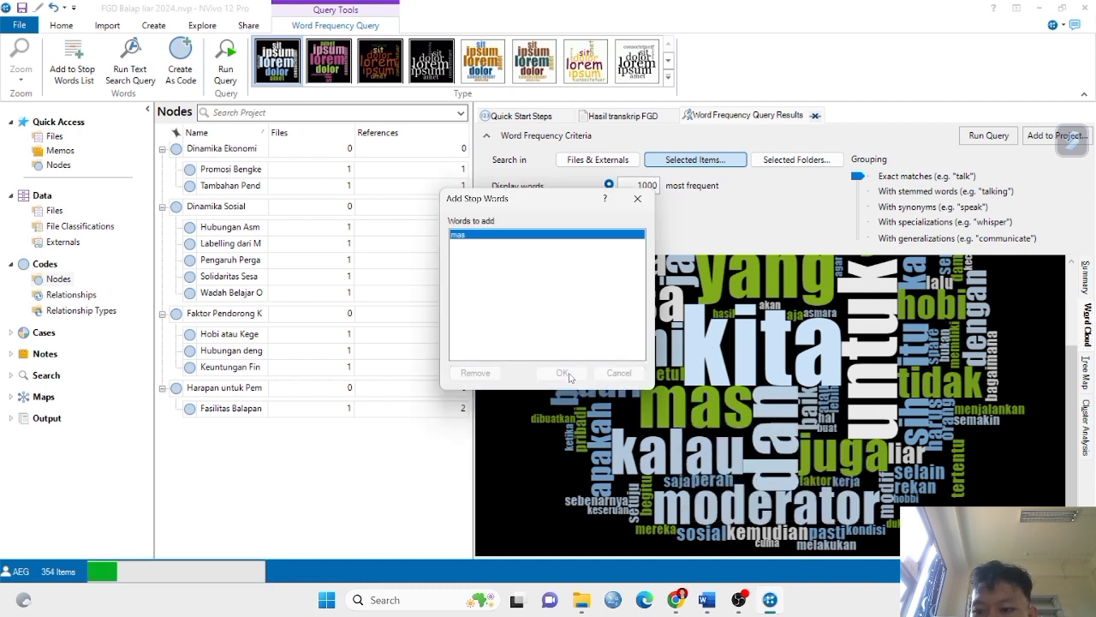
Open the node preview for the word "untuk" and skim its references in the transcript
right_click(873, 340)
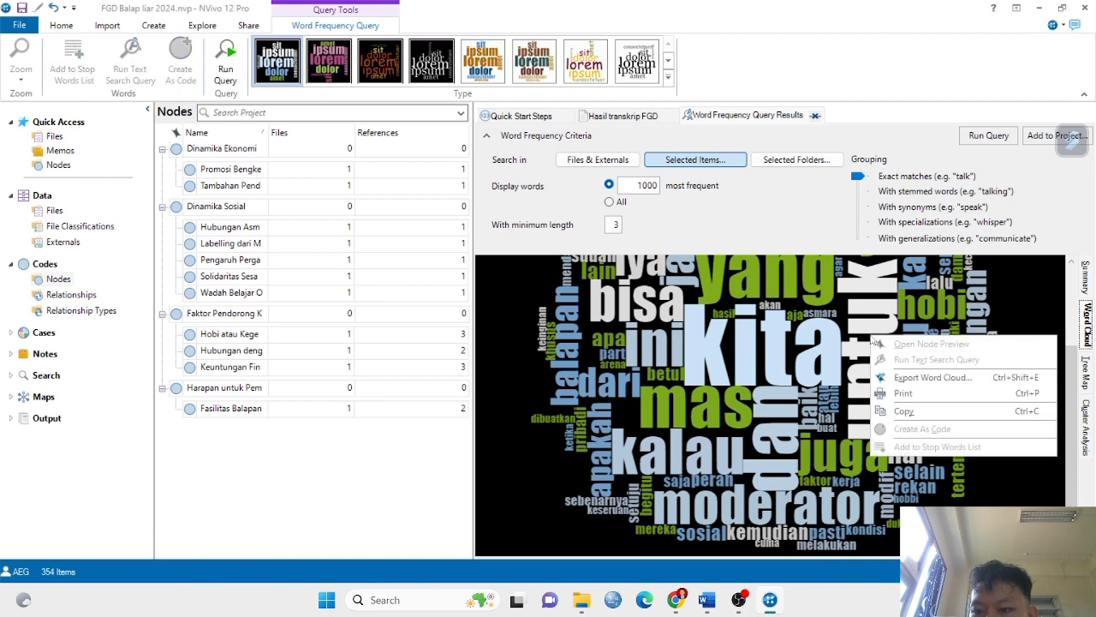
left_click(859, 326)
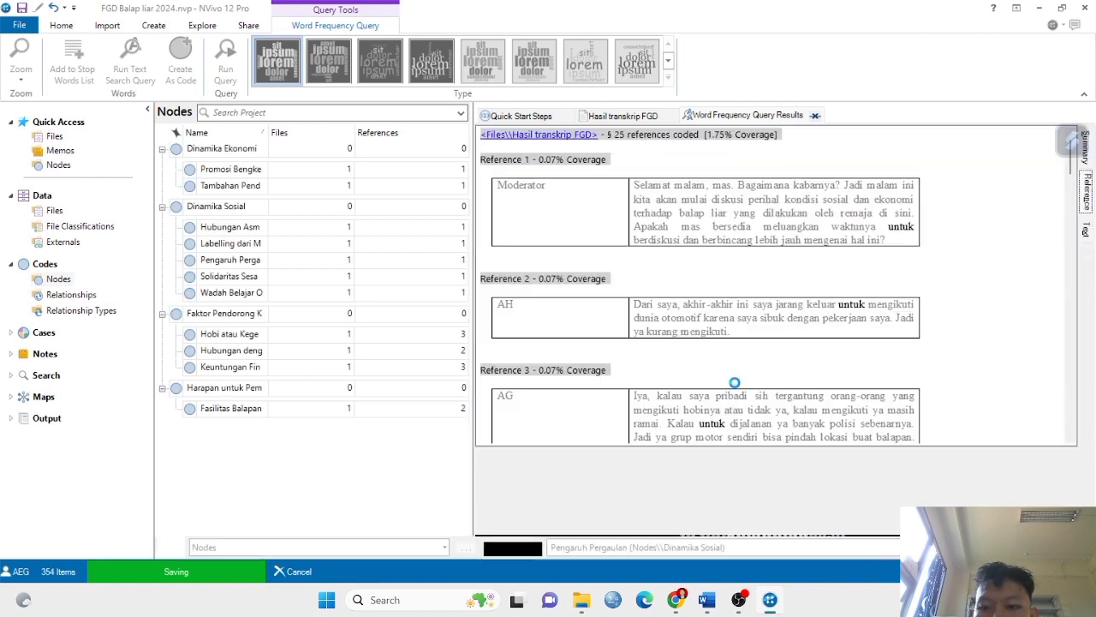
left_click(761, 395)
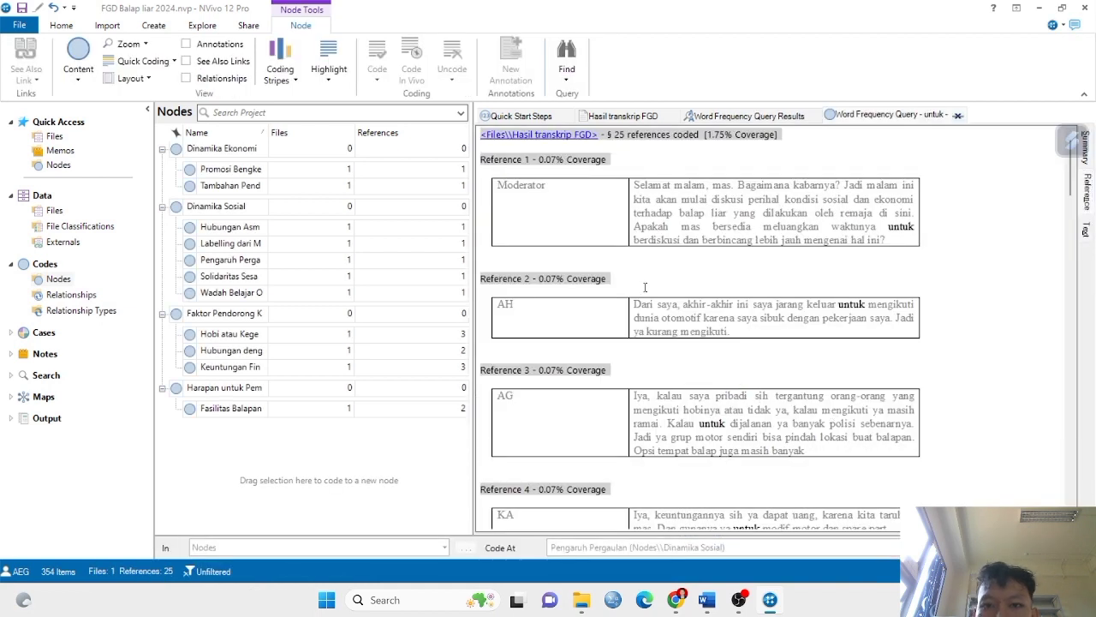
scroll(645, 287, "down", 10)
scroll(645, 287, "up", 10)
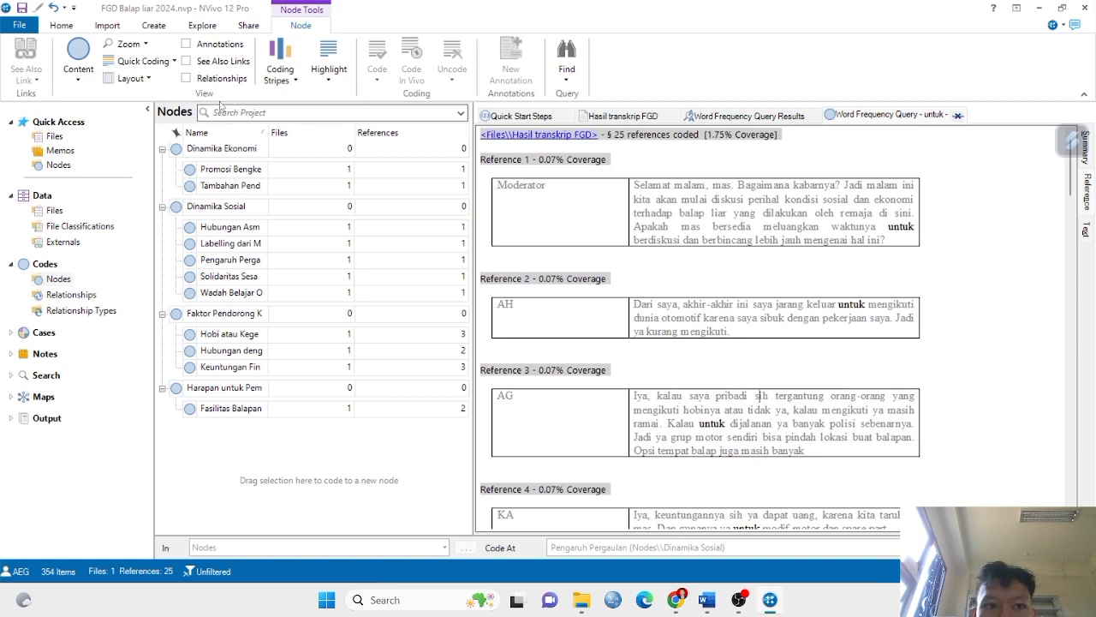
Run a new word frequency query on files and externals and display its results as a word cloud
left_click(203, 26)
left_click(214, 81)
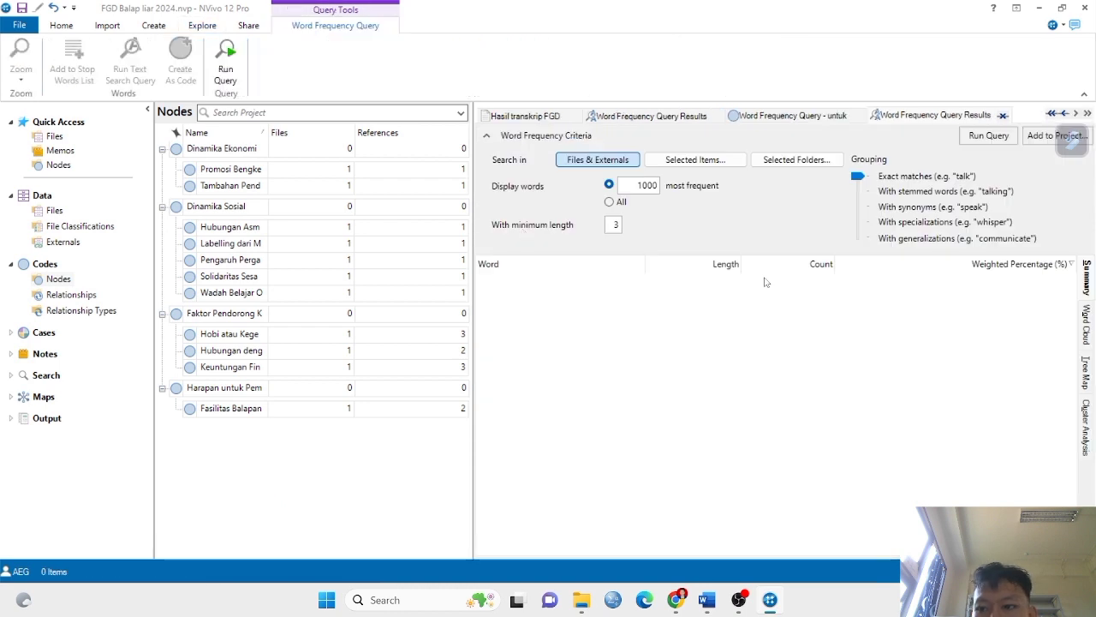
left_click(973, 137)
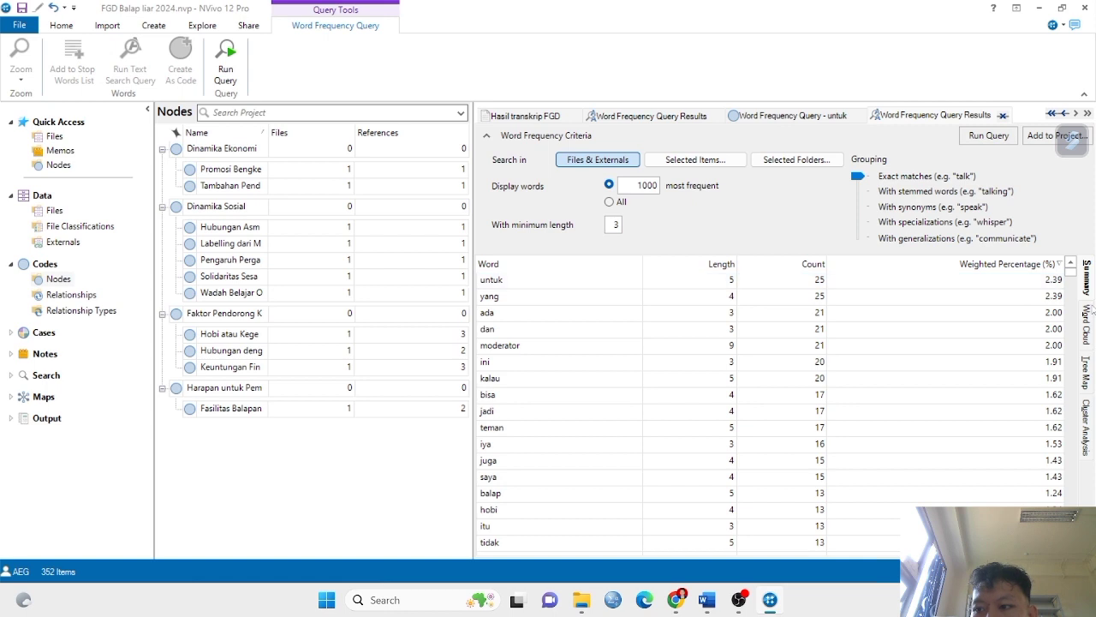
left_click(1091, 321)
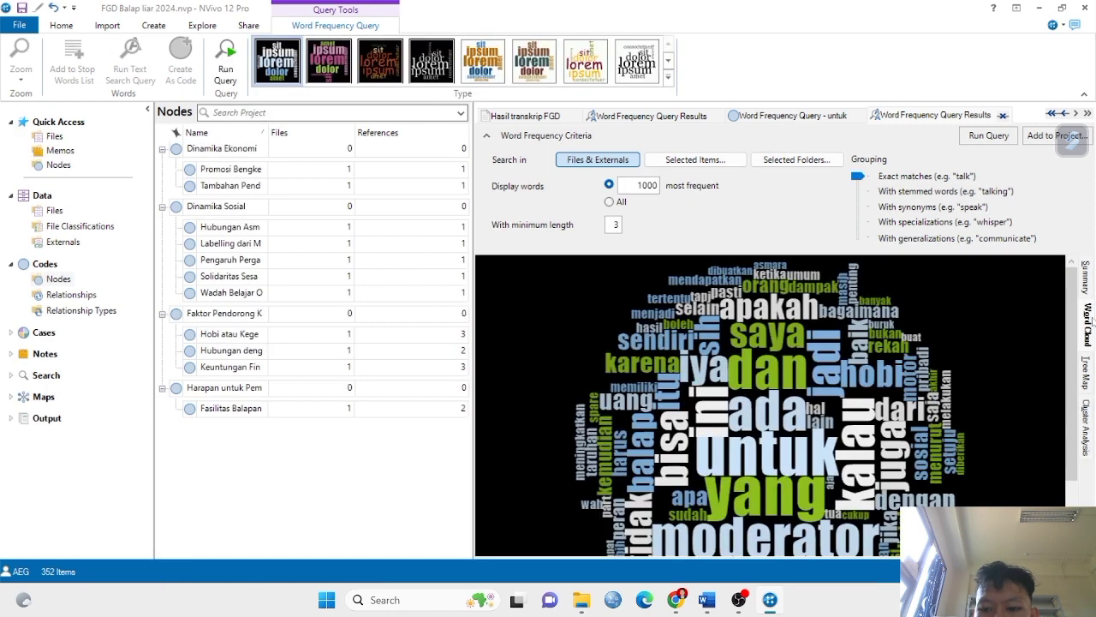
scroll(985, 361, "down", 2)
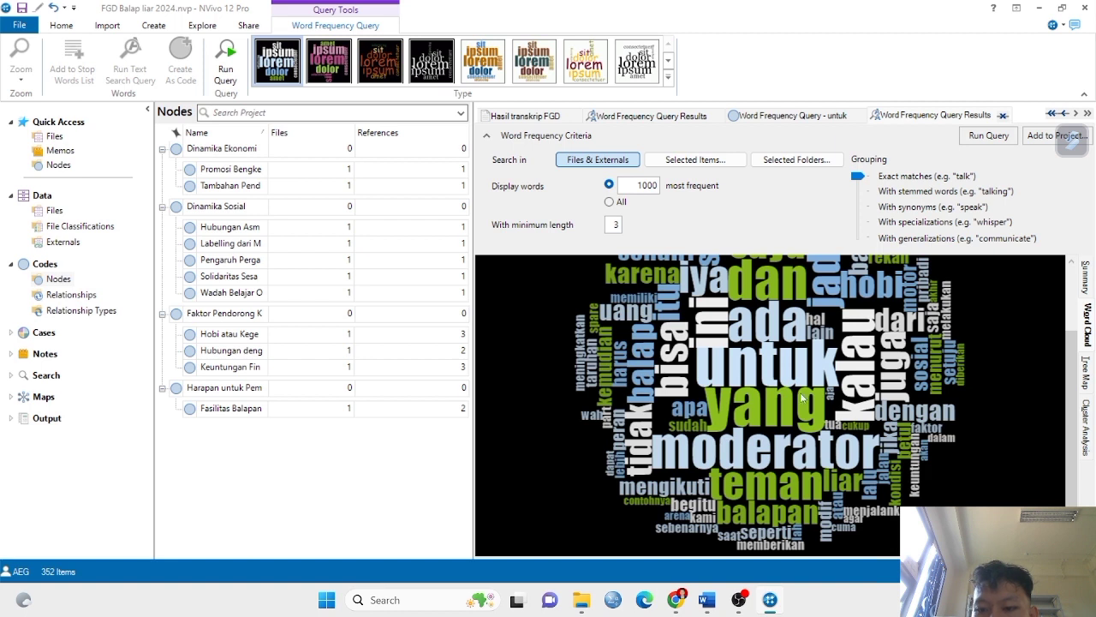
Add the words "untuk" and "yang" from the new word cloud to the stop words list
right_click(759, 373)
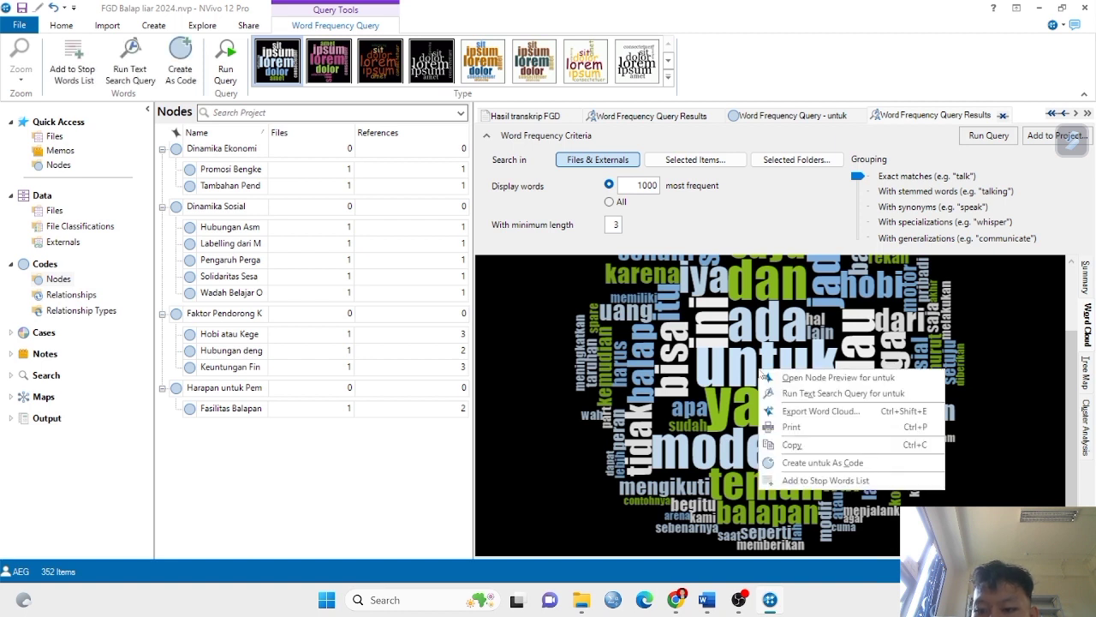
left_click(810, 482)
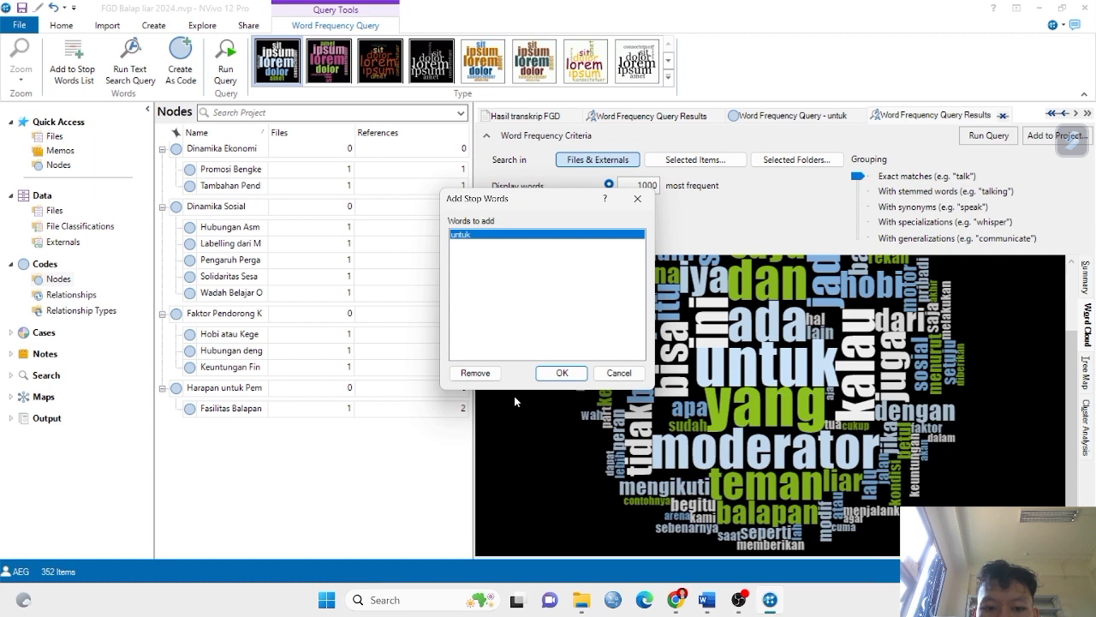
left_click(579, 374)
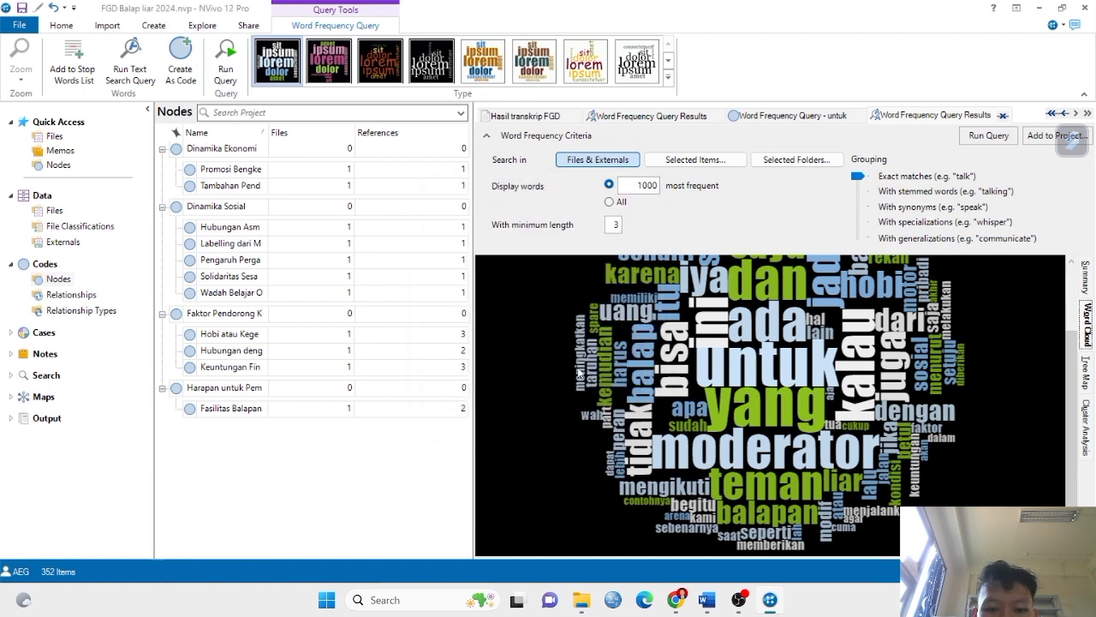
right_click(744, 410)
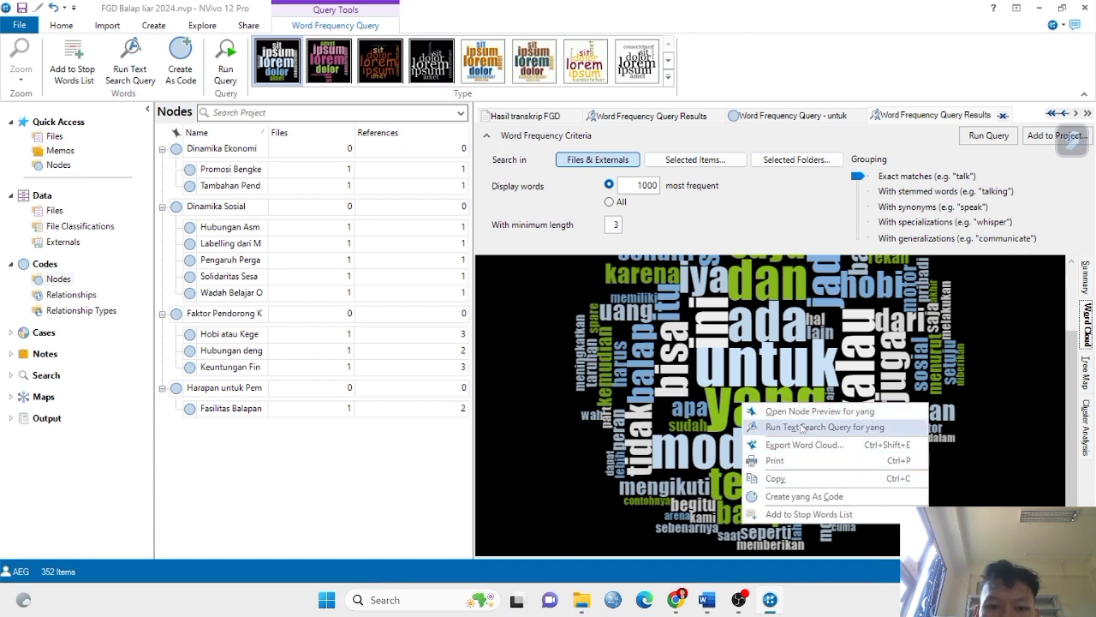
left_click(807, 515)
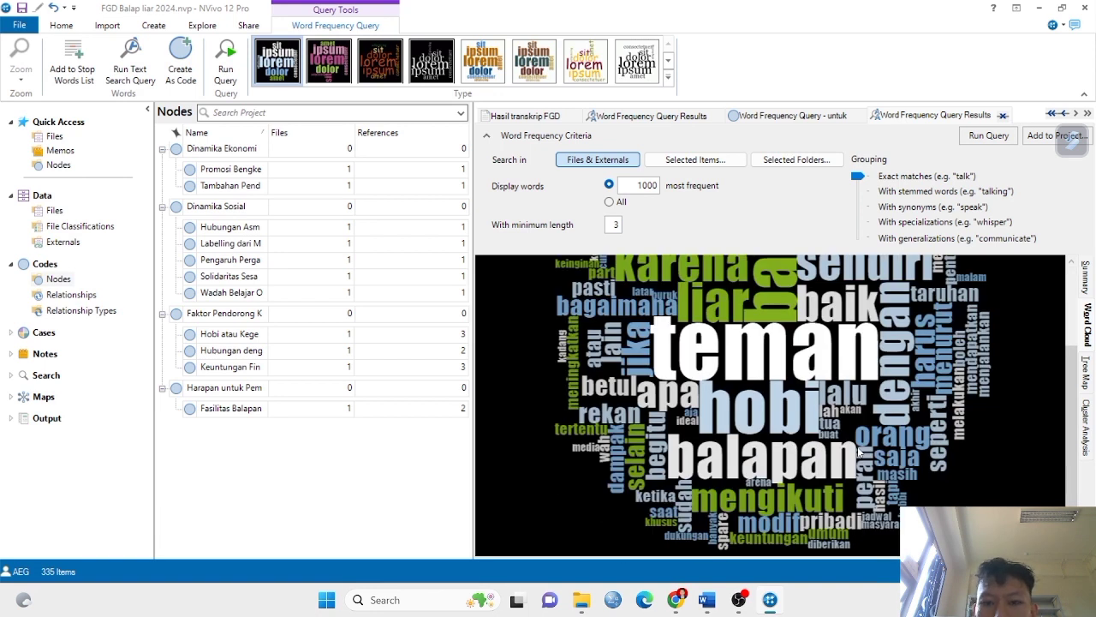
Examine the filtered word cloud from its upper to its lower edge, comparing the sizes of the most prominent words
scroll(775, 428, "up", 3)
scroll(775, 428, "down", 3)
scroll(777, 429, "up", 3)
scroll(777, 429, "down", 3)
scroll(778, 385, "up", 3)
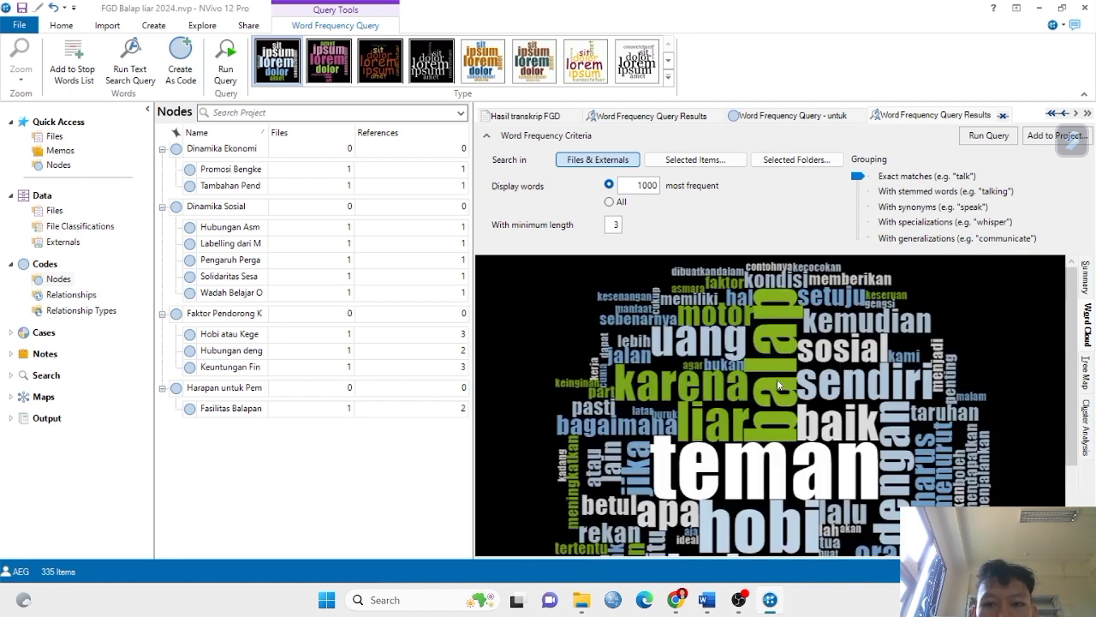
scroll(749, 334, "down", 3)
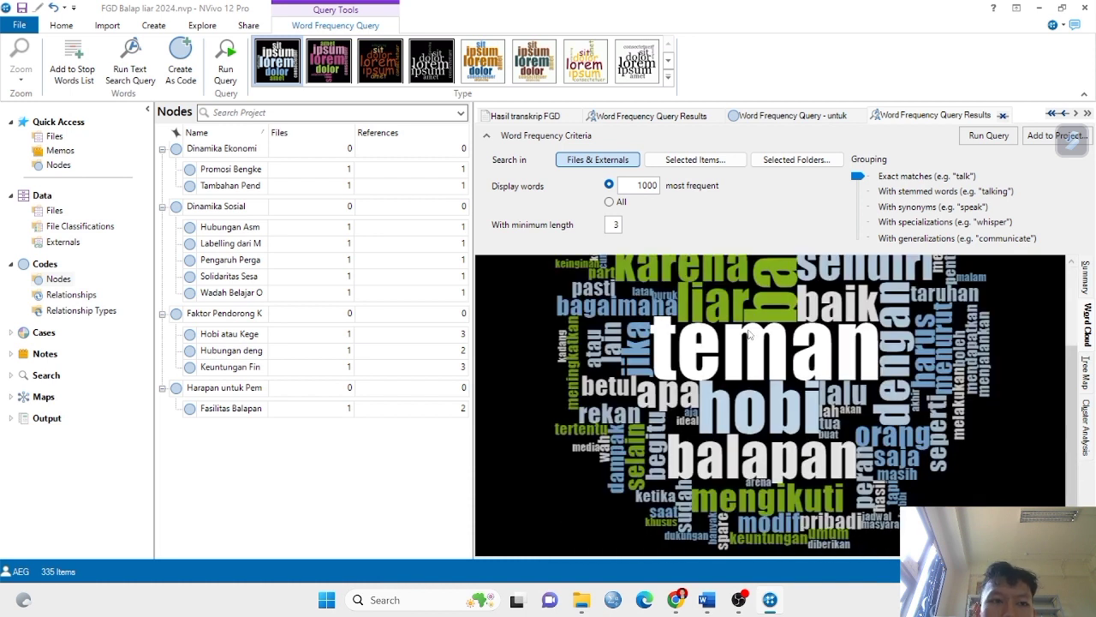
scroll(749, 334, "up", 3)
scroll(748, 334, "down", 3)
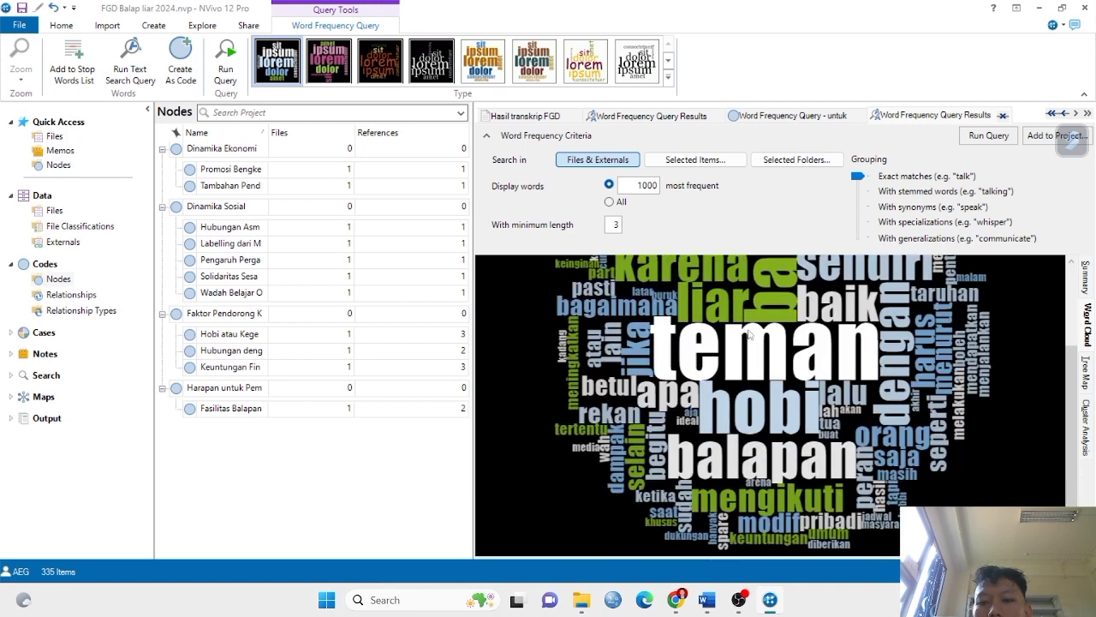
scroll(749, 334, "up", 3)
scroll(748, 334, "down", 3)
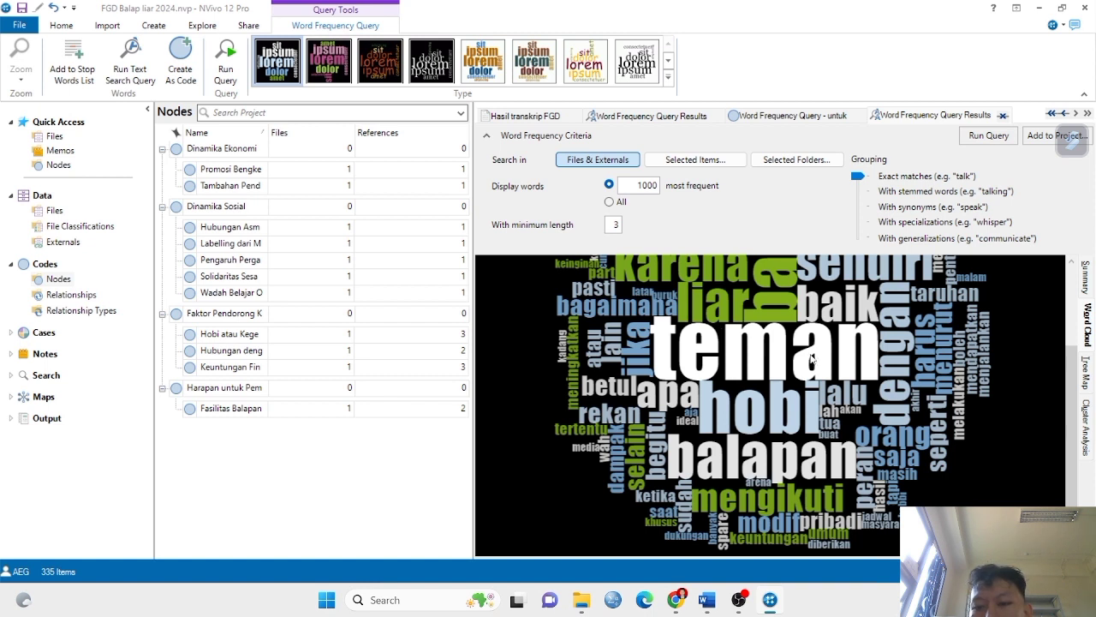
scroll(771, 366, "up", 3)
scroll(772, 367, "down", 3)
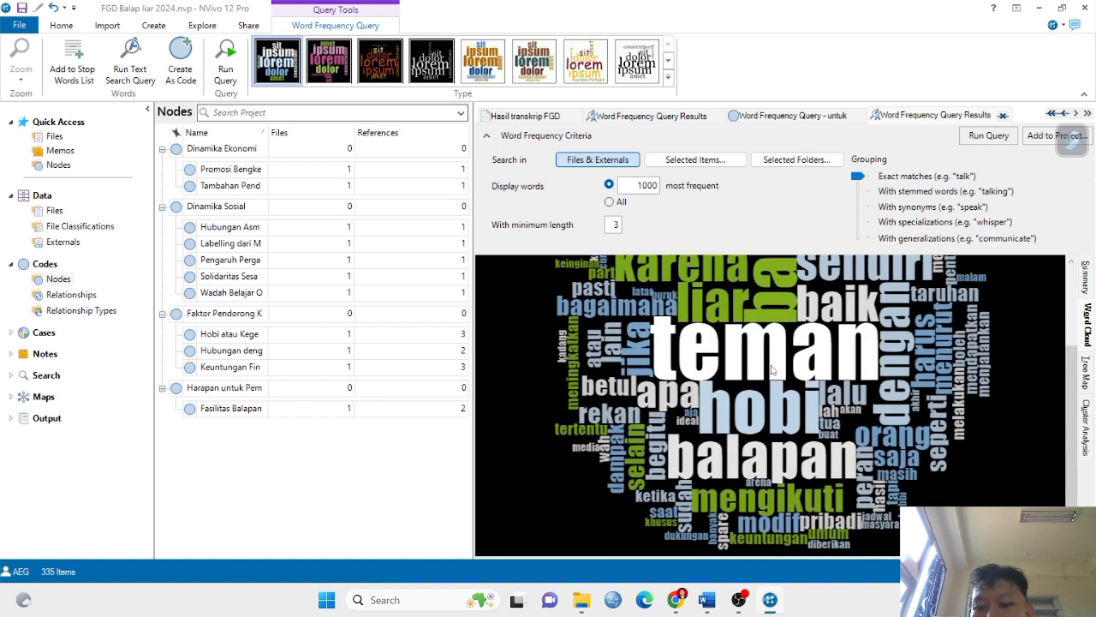
scroll(729, 433, "up", 3)
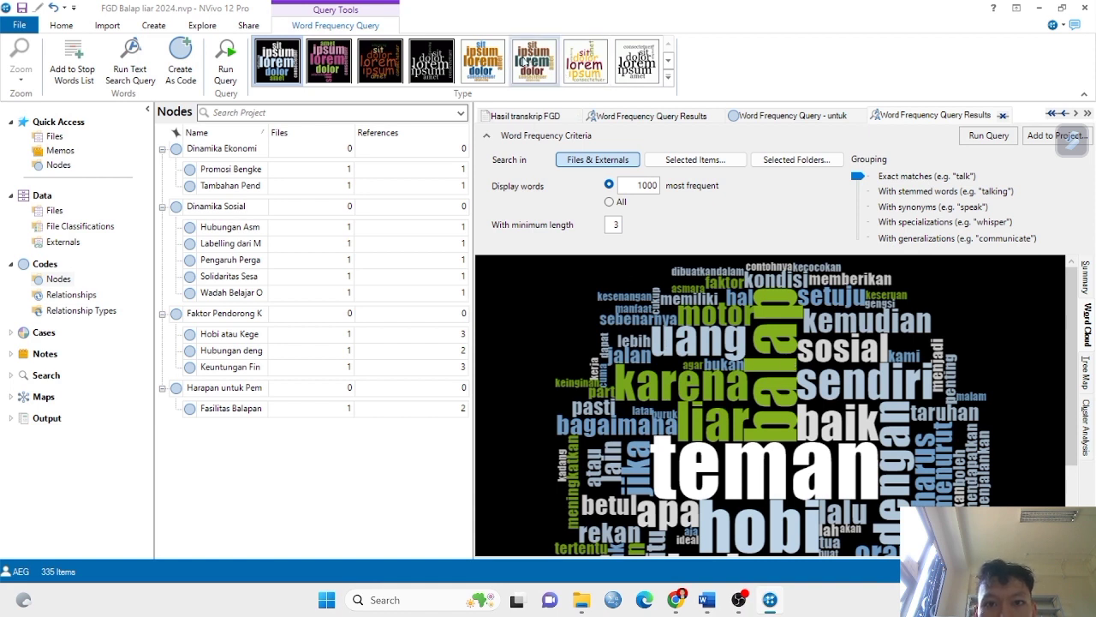
Apply the white-background style with green, brown and gold words to the word cloud and check the result
left_click(520, 60)
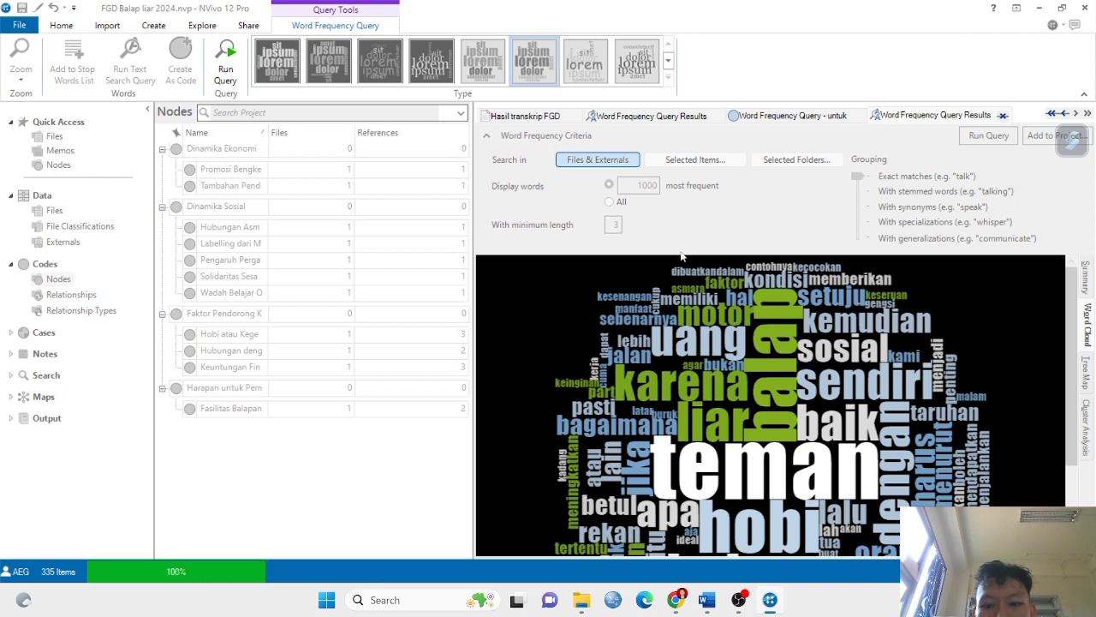
scroll(812, 467, "down", 4)
scroll(740, 386, "up", 2)
scroll(738, 385, "down", 1)
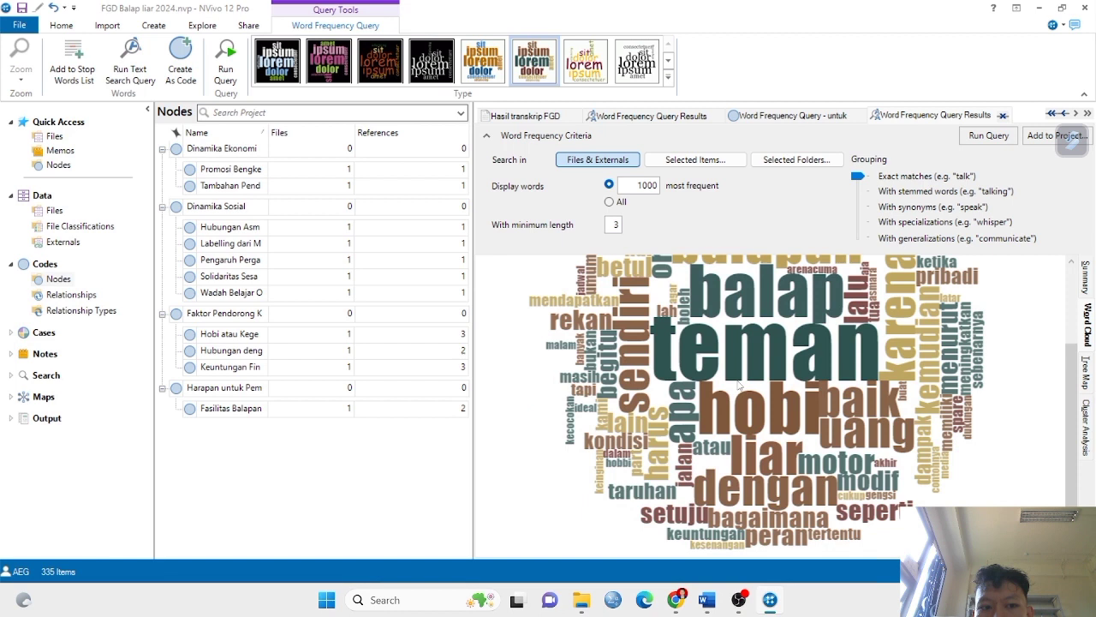
Export the word cloud as a PNG file named "word query" in the Pictures folder
right_click(696, 351)
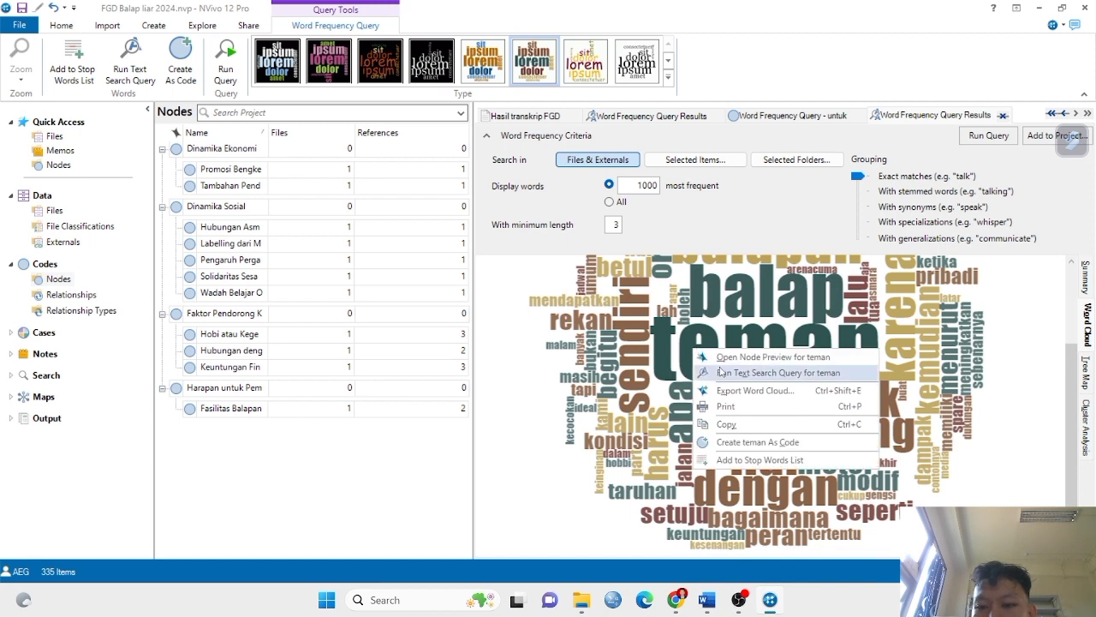
left_click(730, 391)
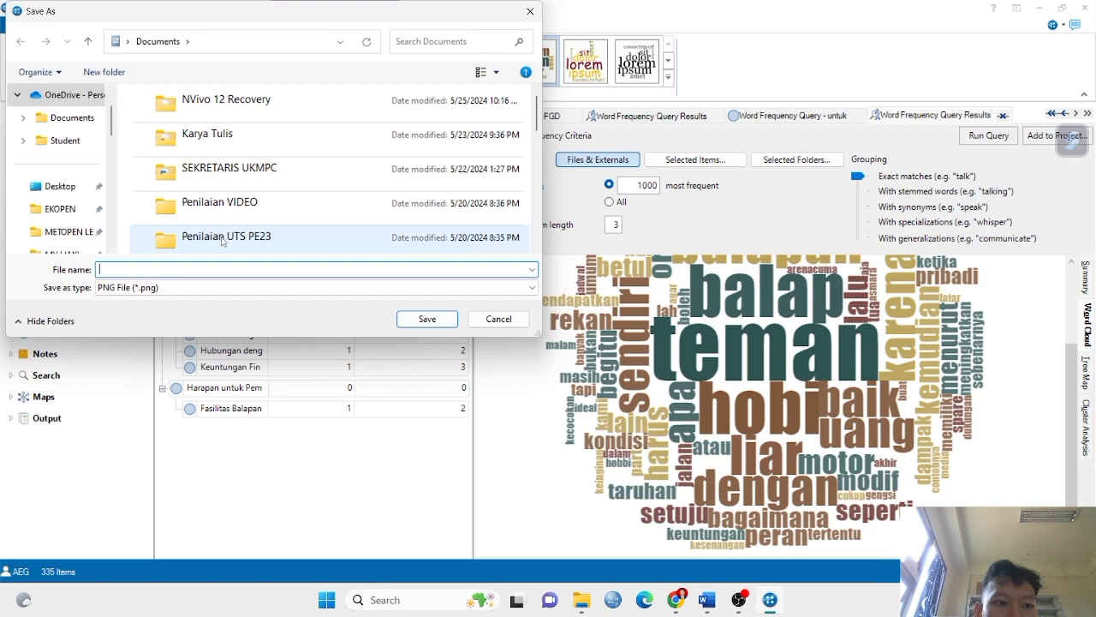
scroll(65, 209, "down", 2)
scroll(65, 209, "up", 2)
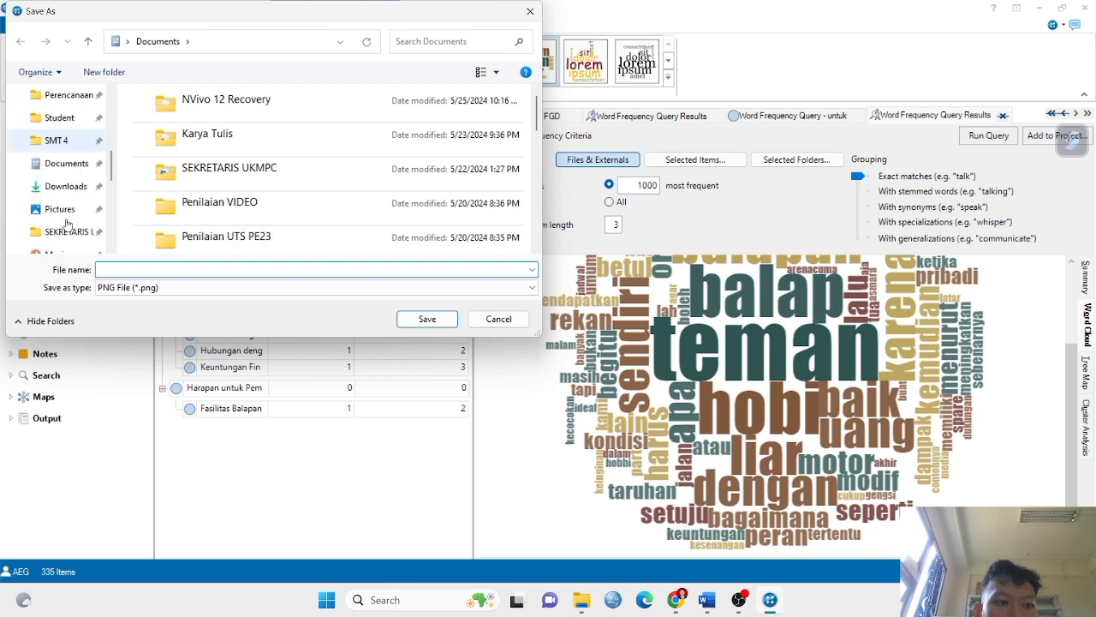
left_click(51, 137)
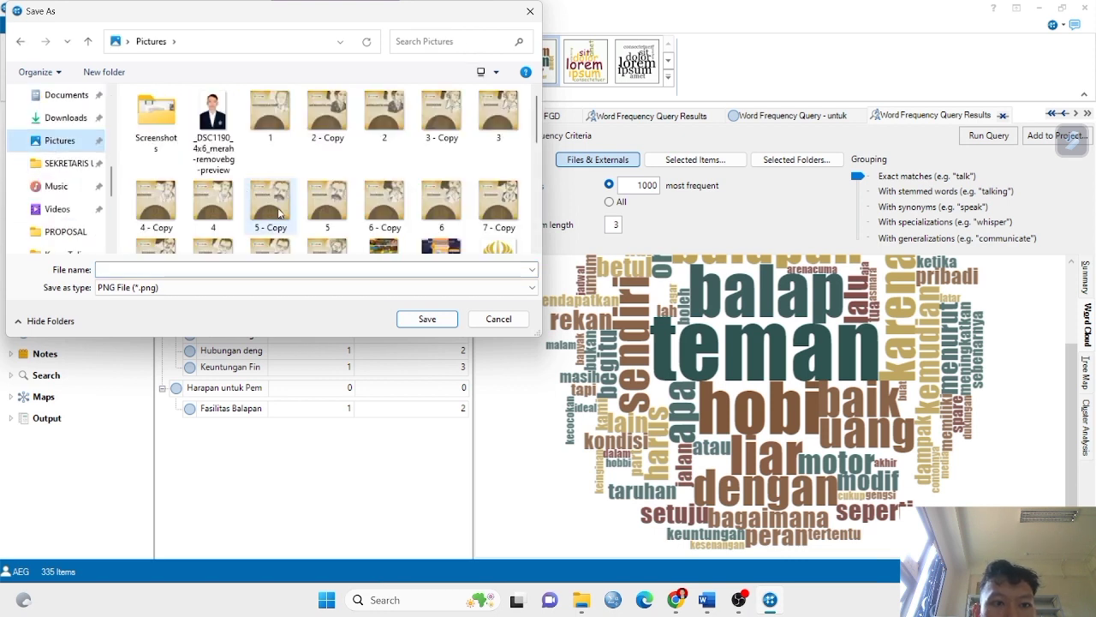
left_click(283, 269)
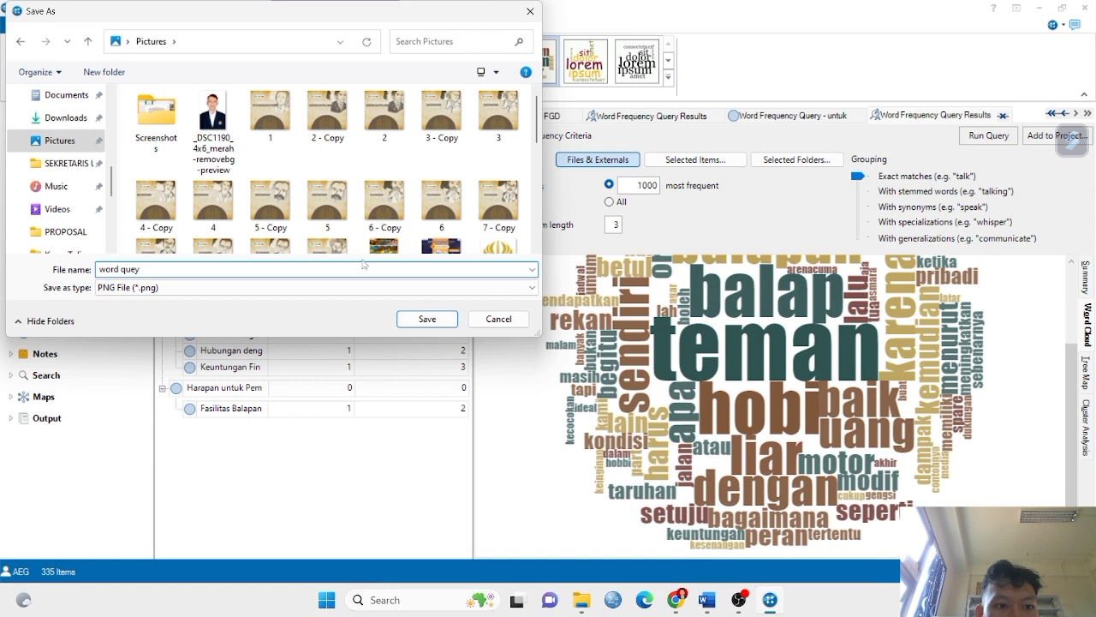
type("ery")
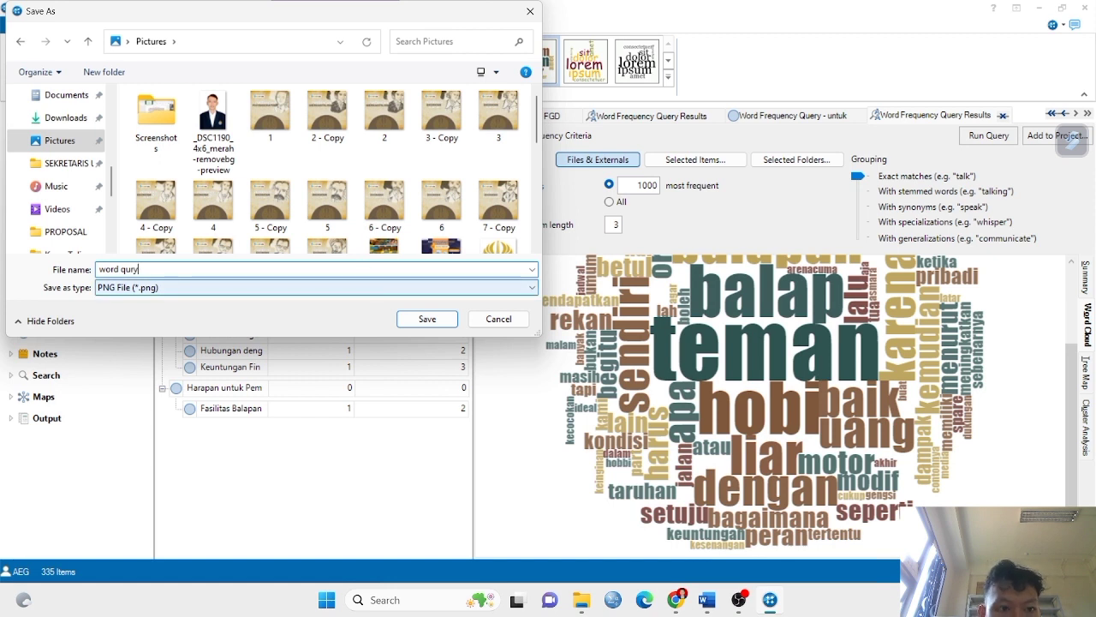
left_click(427, 318)
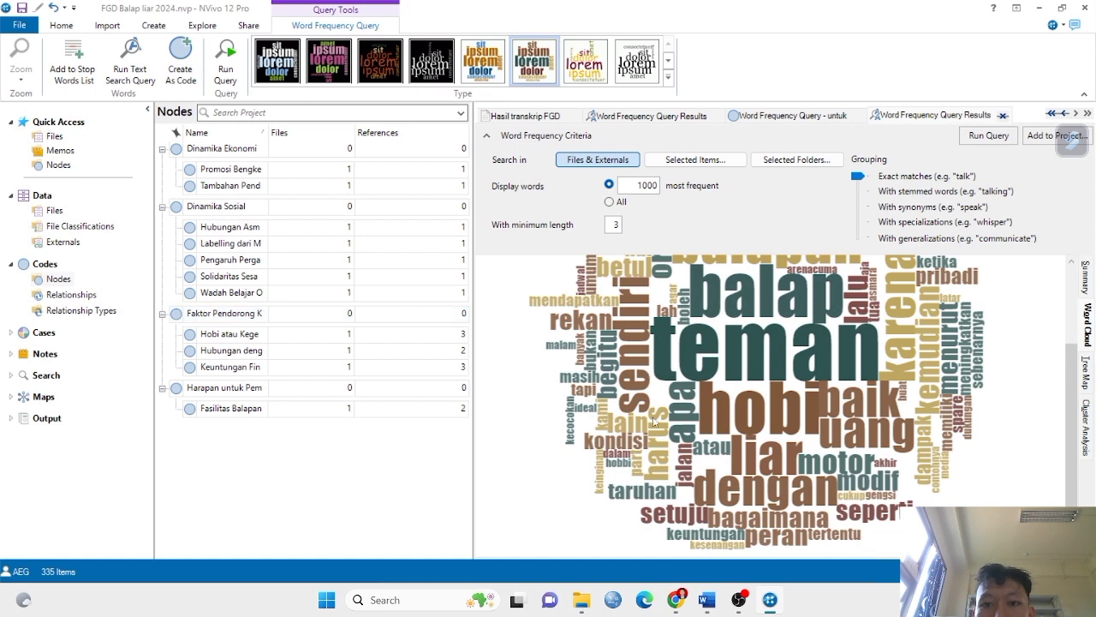
Close the word cloud query, the "untuk" node preview and the earlier word frequency results
left_click(1003, 115)
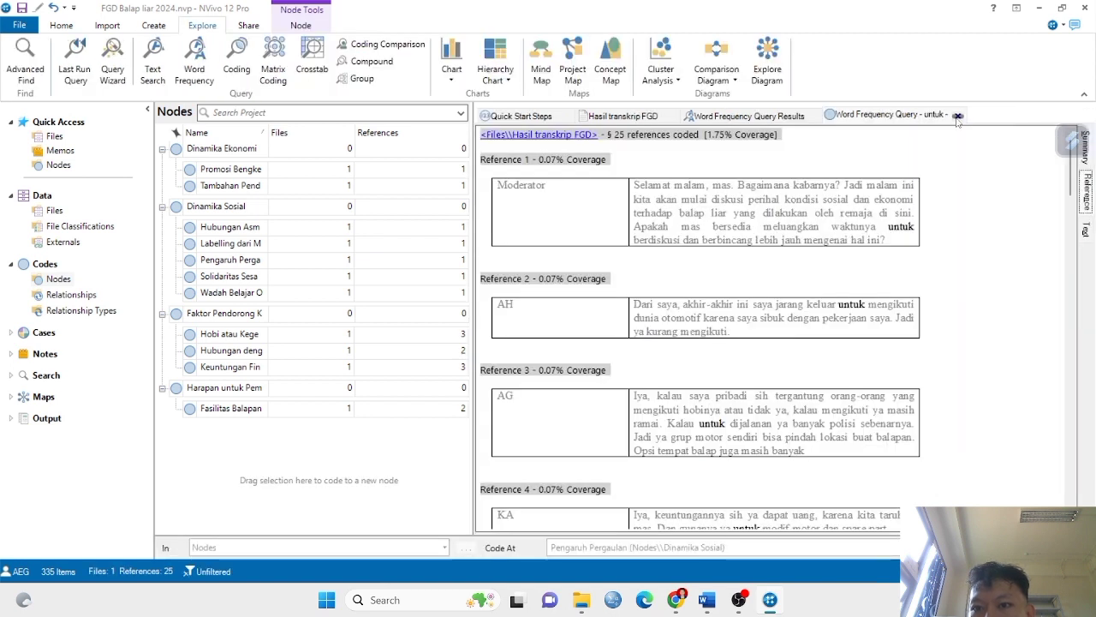
left_click(958, 116)
left_click(815, 116)
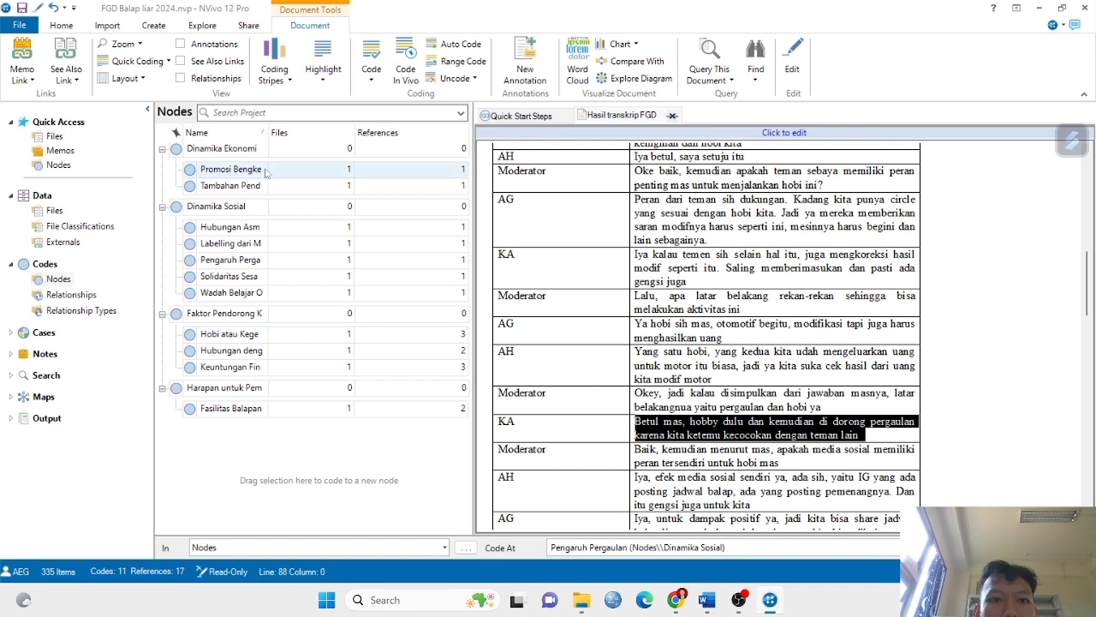
Create a hierarchy chart visualizing the amount of coding for codes
left_click(214, 29)
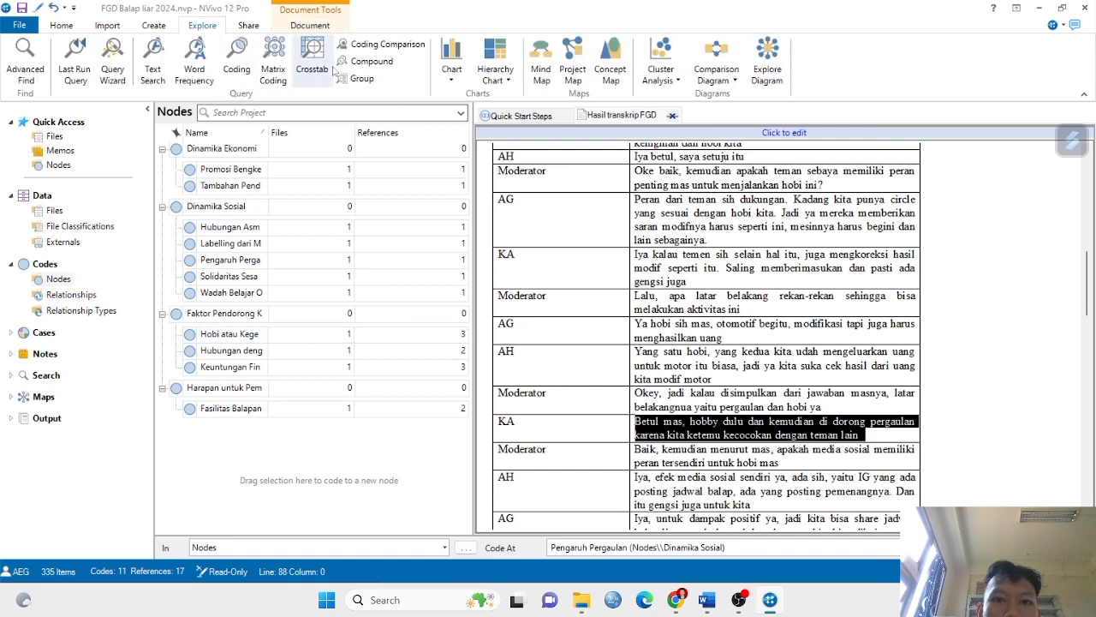
left_click(494, 79)
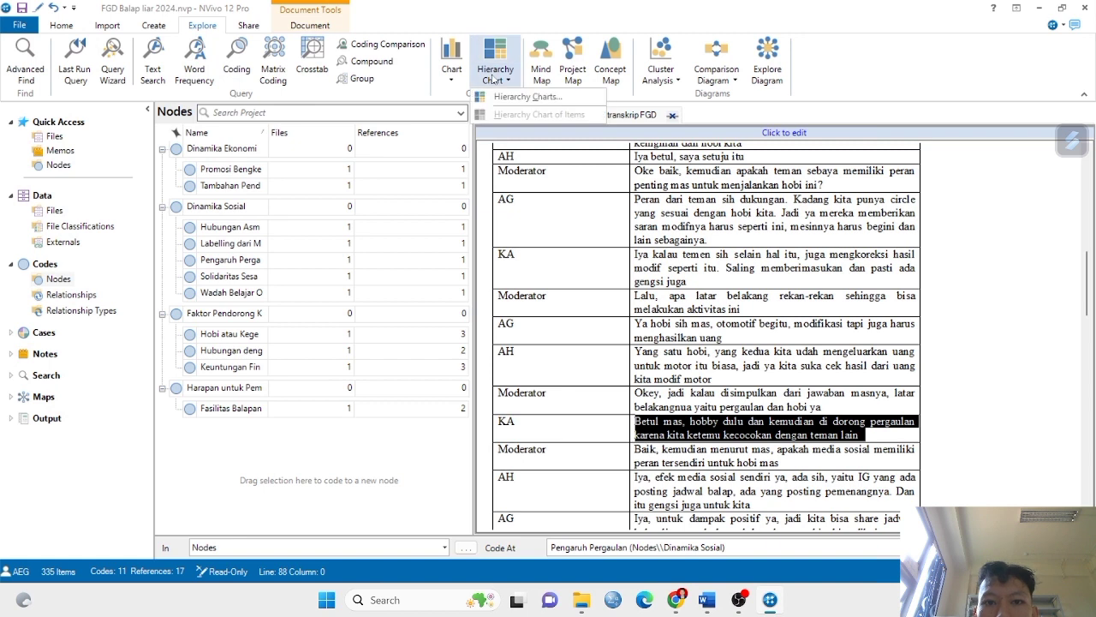
left_click(503, 97)
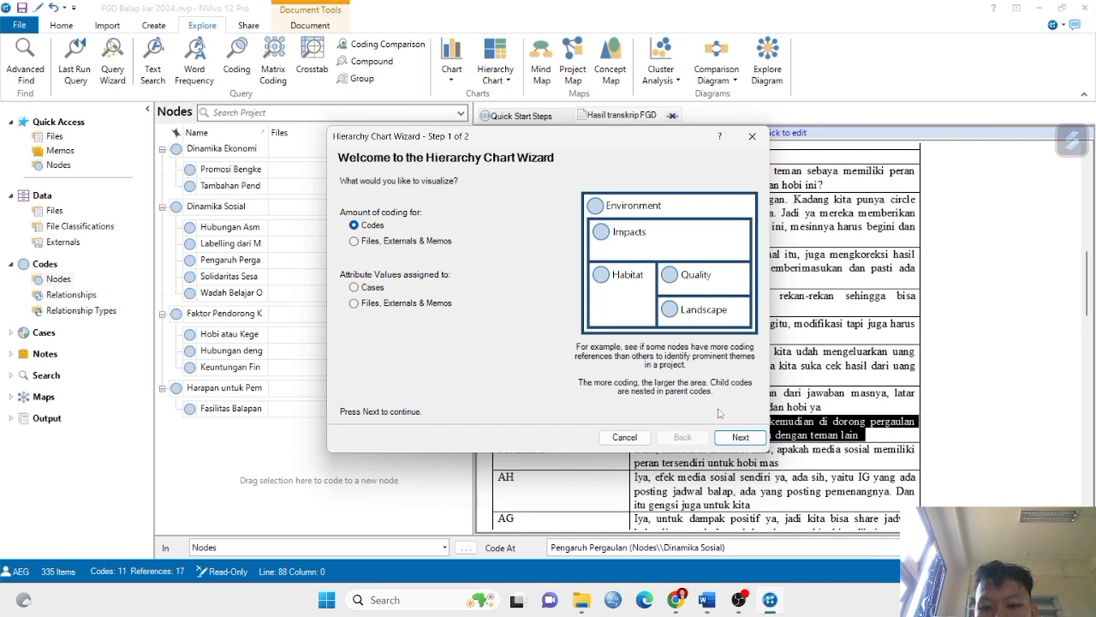
left_click(735, 440)
left_click(735, 438)
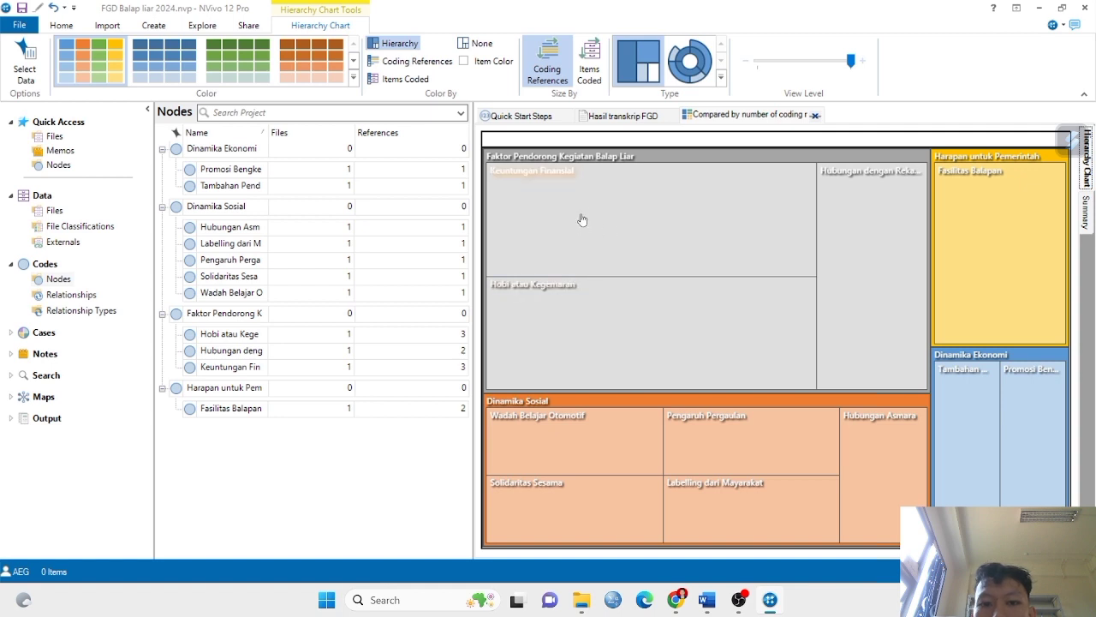
Inspect the "Faktor Pendorong Kegiatan Balap Liar" group in the hierarchy chart, and preview the sunburst layout before restoring the treemap
mouse_move(567, 292)
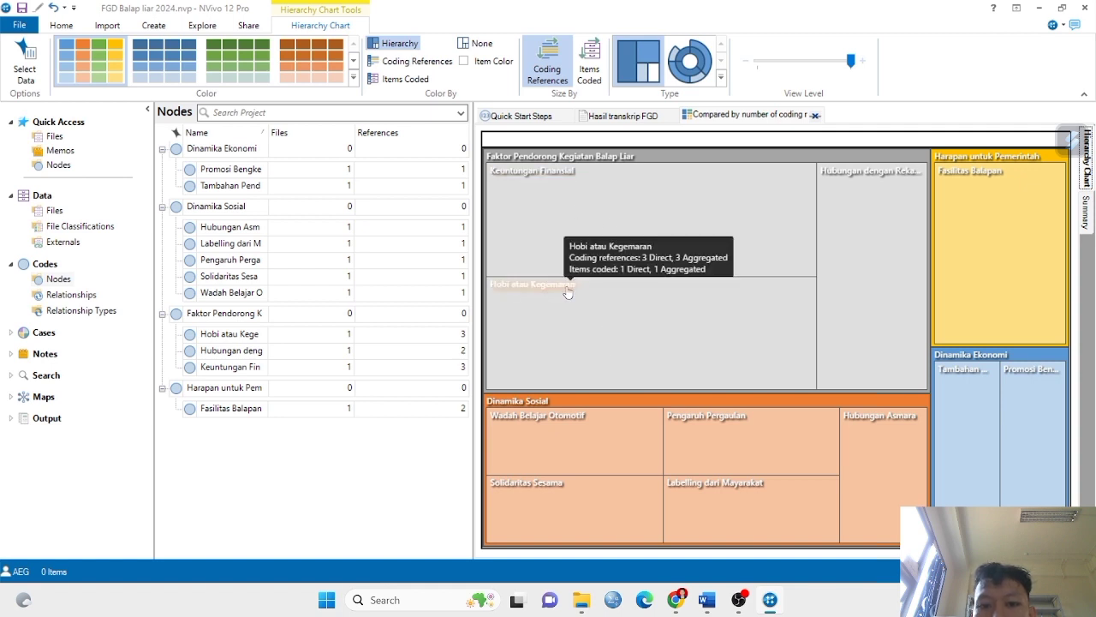
left_click(567, 292)
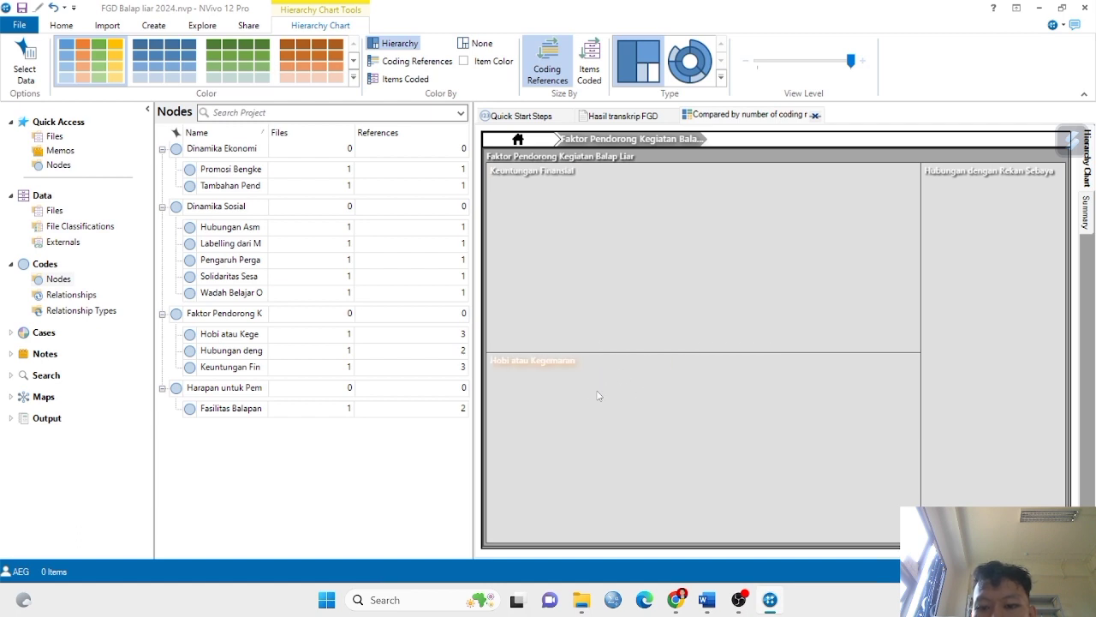
mouse_move(566, 364)
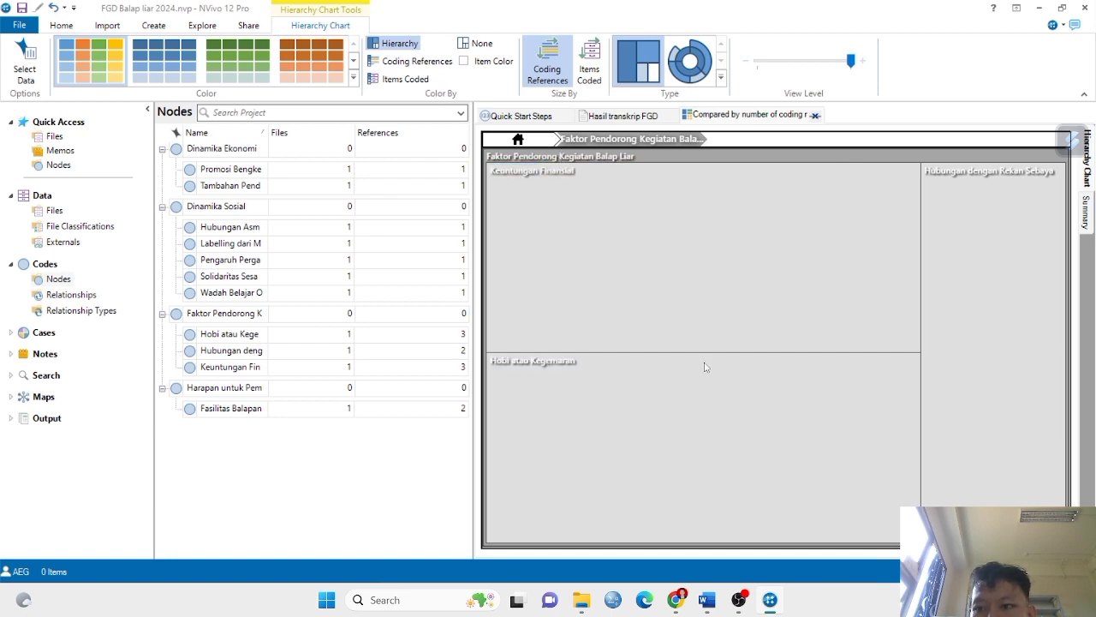
left_click(561, 158)
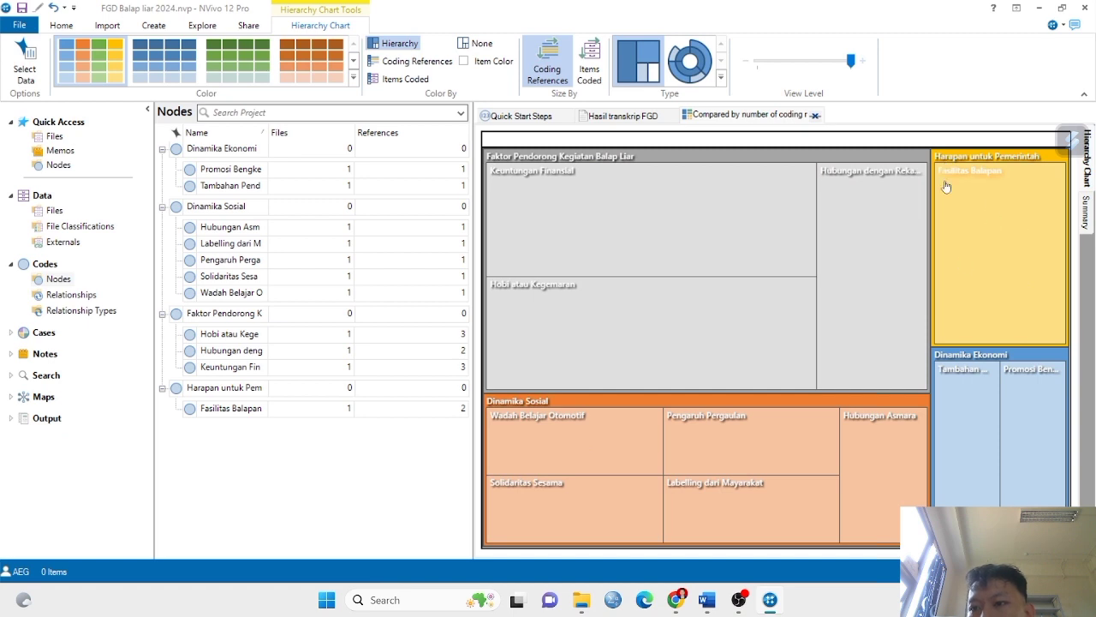
left_click(671, 58)
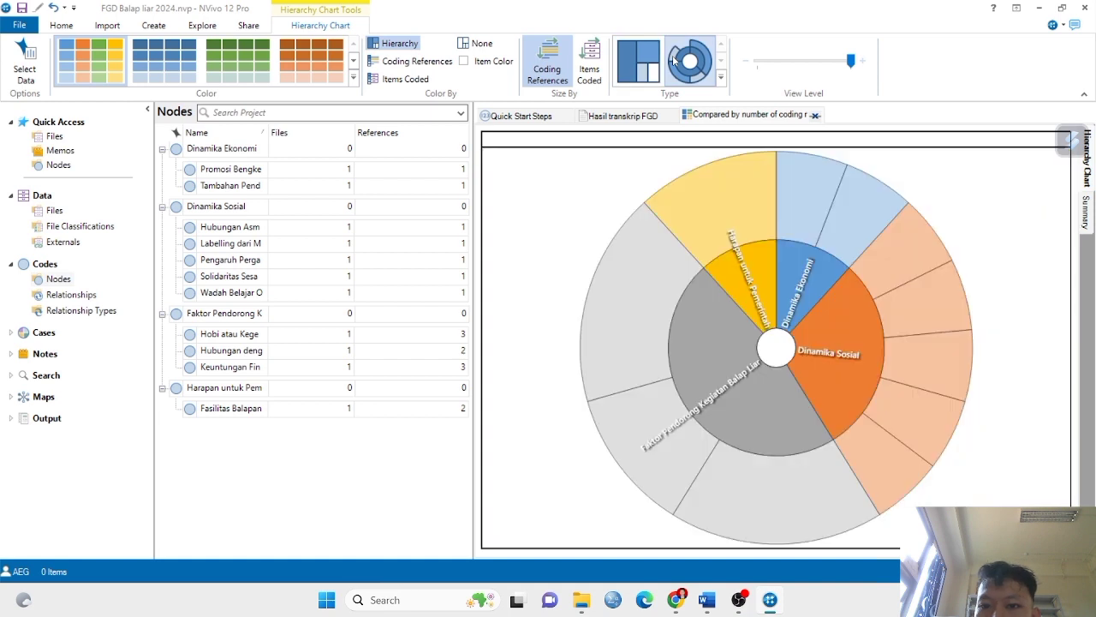
left_click(635, 77)
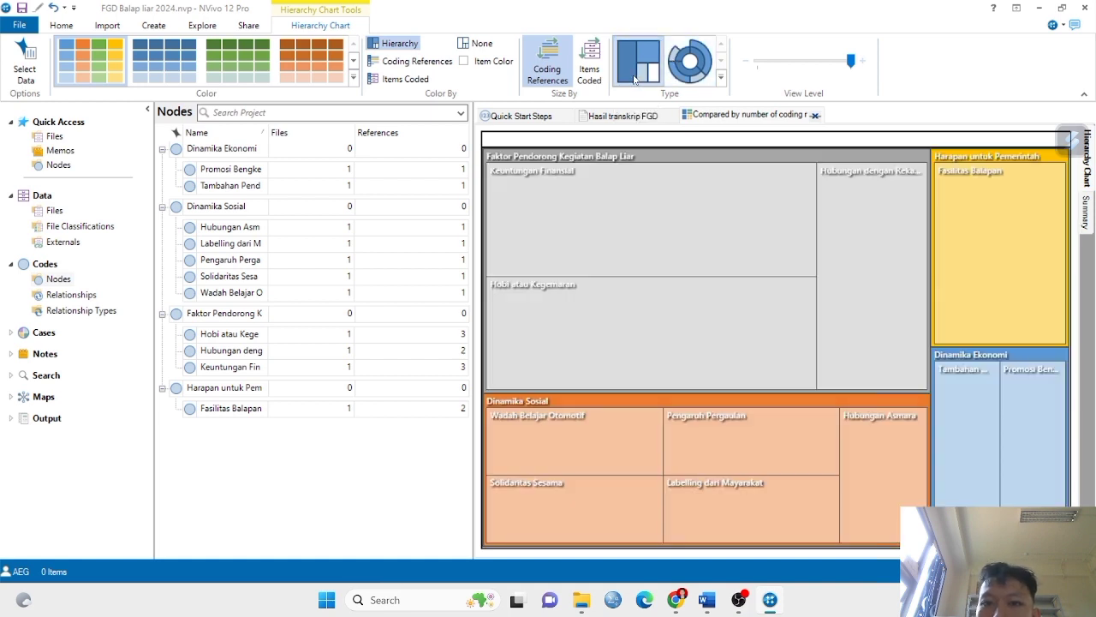
Export the hierarchy chart as a PNG file named "CHART" in the Pictures folder, and close the chart
right_click(651, 243)
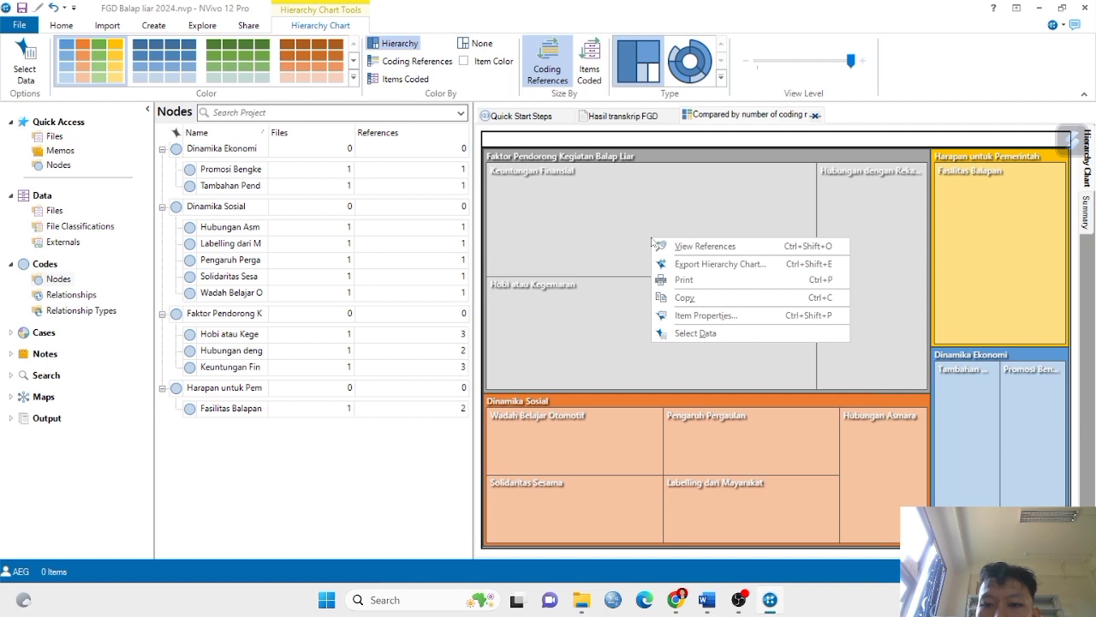
left_click(685, 270)
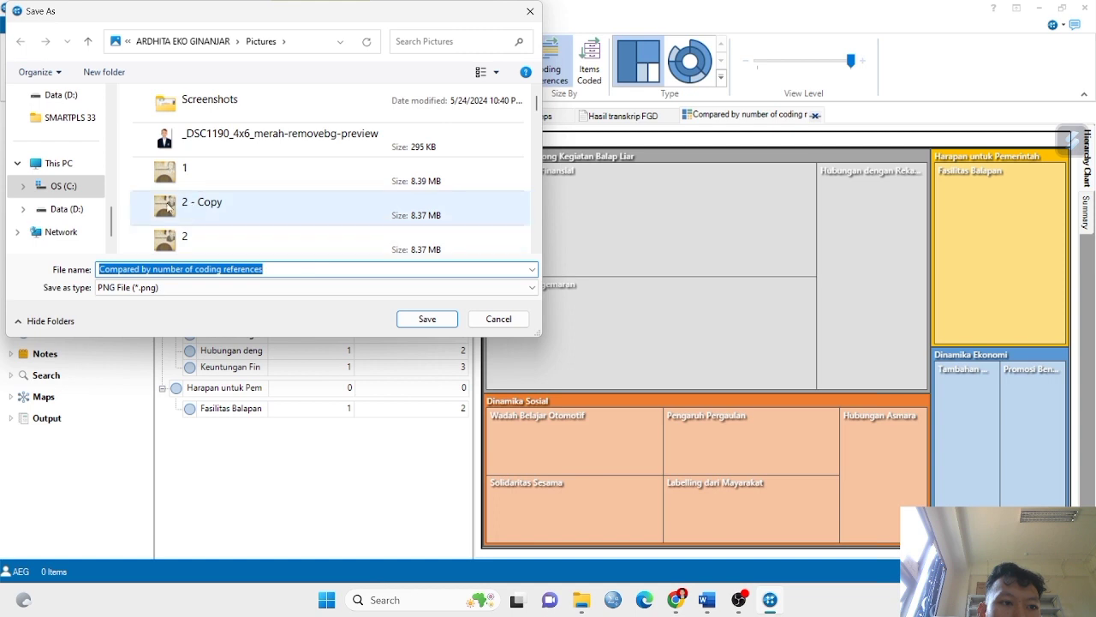
scroll(56, 172, "up", 2)
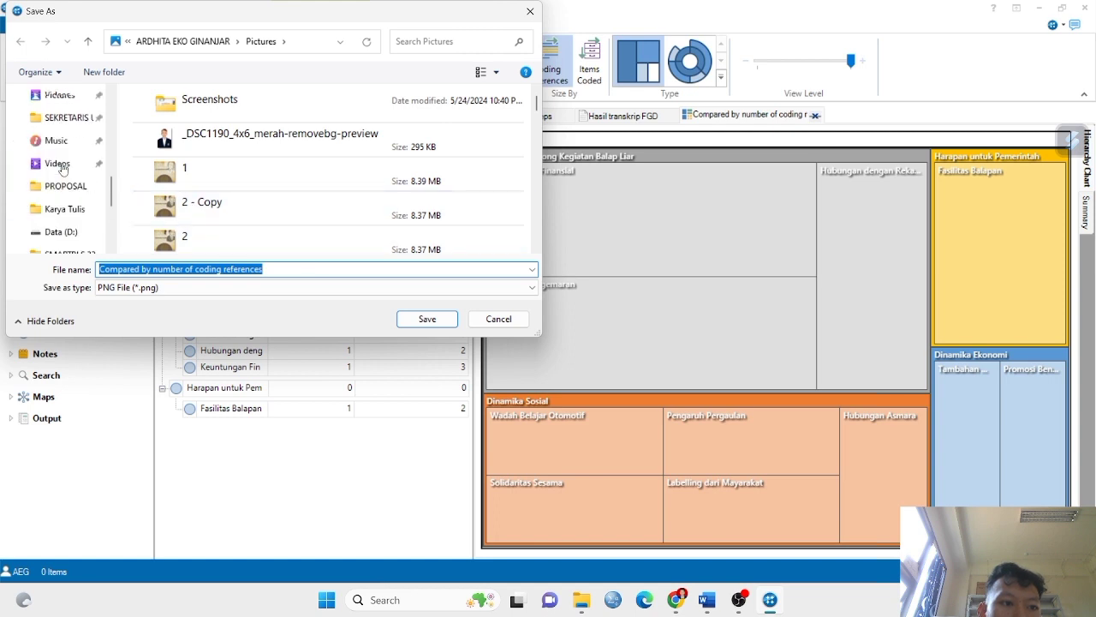
left_click(52, 95)
double_click(263, 269)
left_click_drag(263, 269, 130, 280)
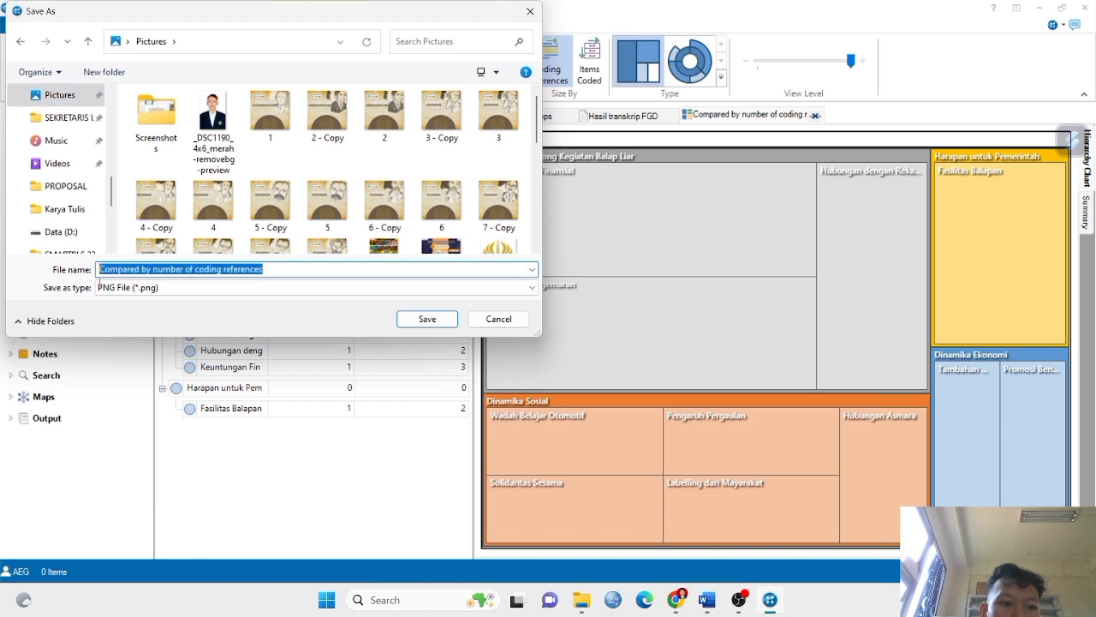
key("BackSpace")
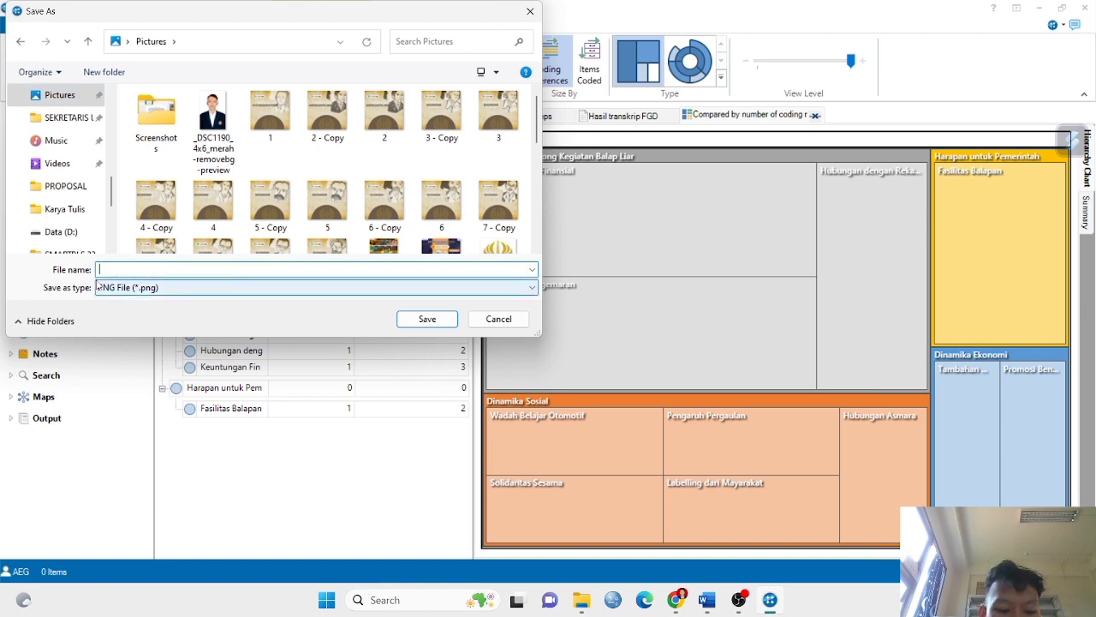
type("CHAR")
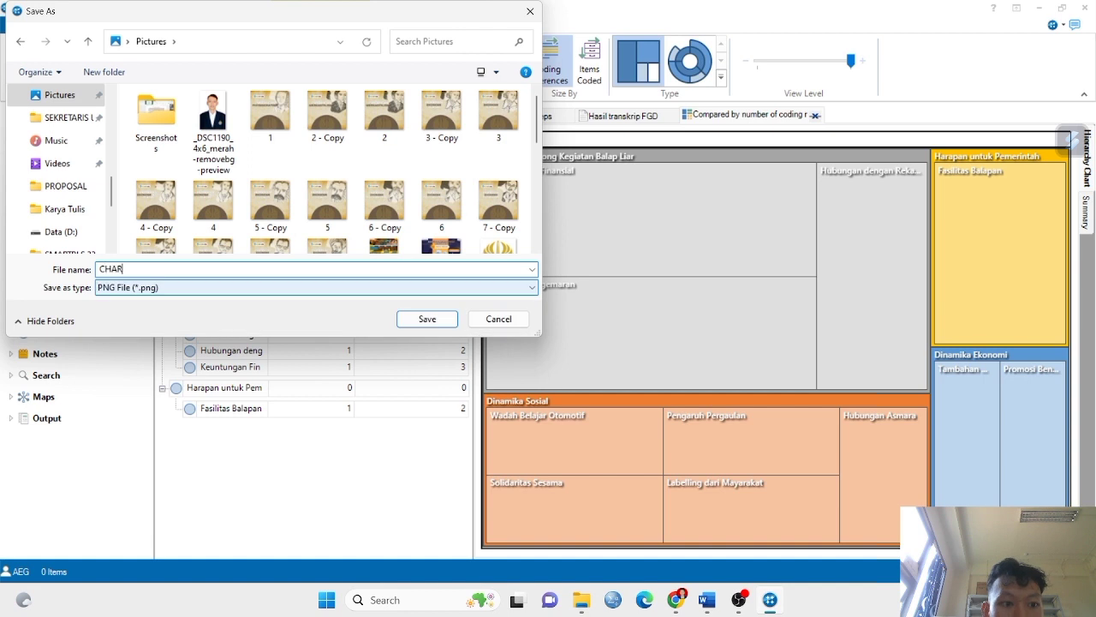
type("T")
left_click(404, 322)
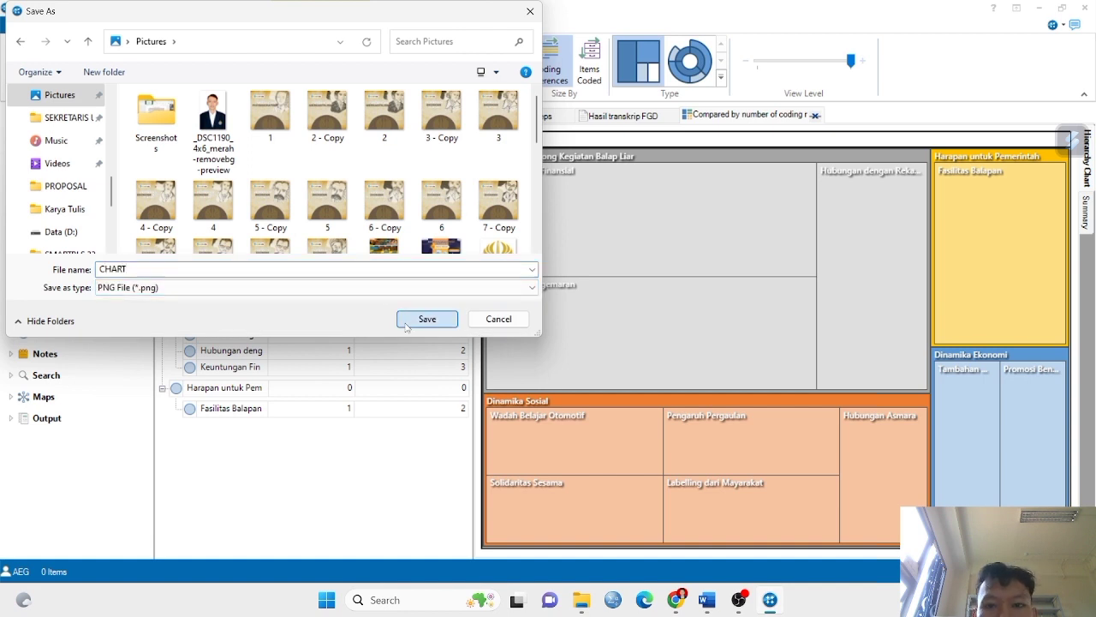
mouse_move(643, 261)
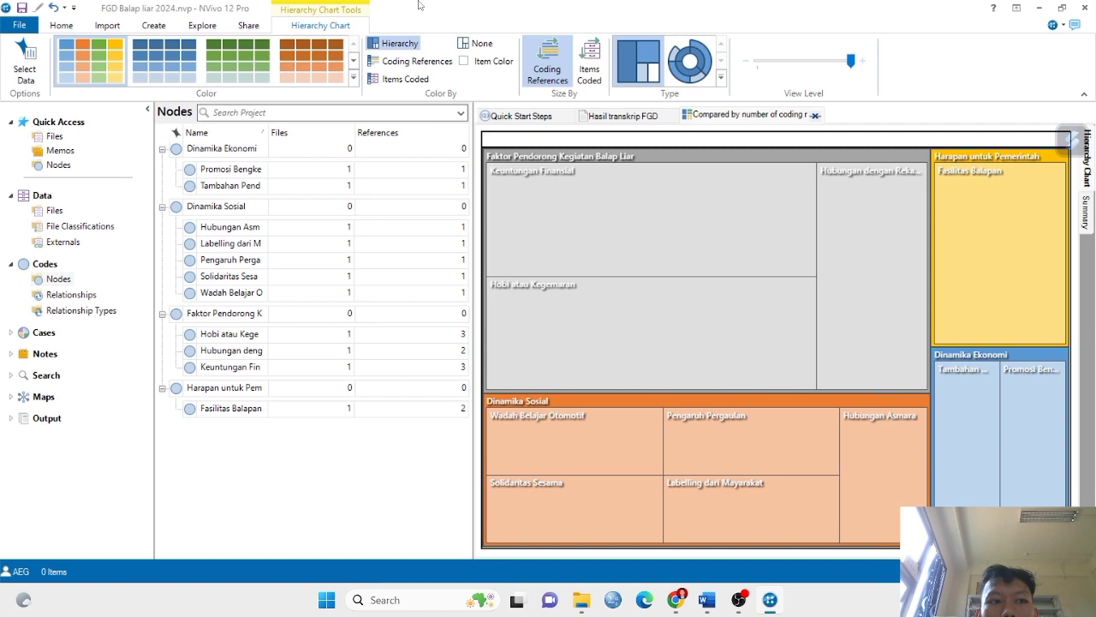
left_click(814, 117)
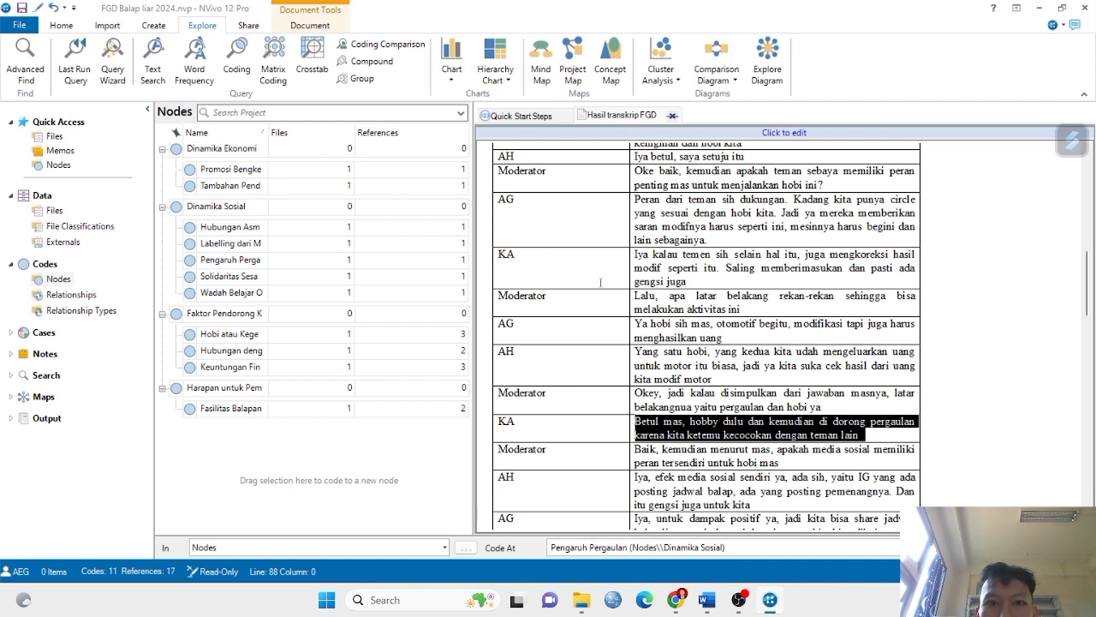
Create a mind map named "Fenomena Balap Liar" and label its central idea "Fenomena Balap Liar"
left_click(538, 76)
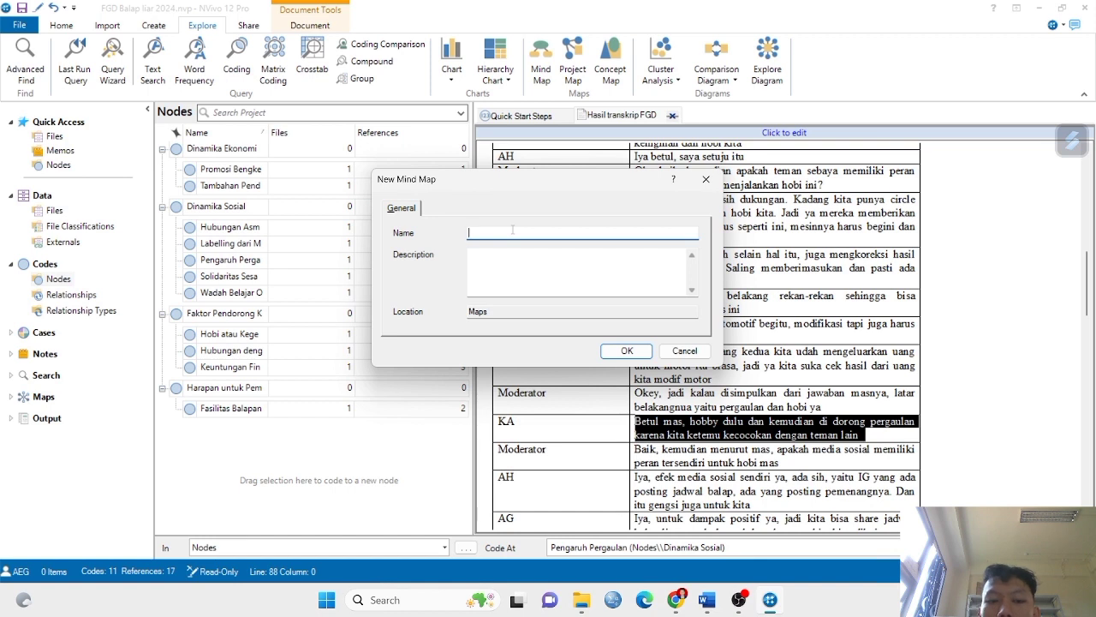
type("Fenomena Balap Liar")
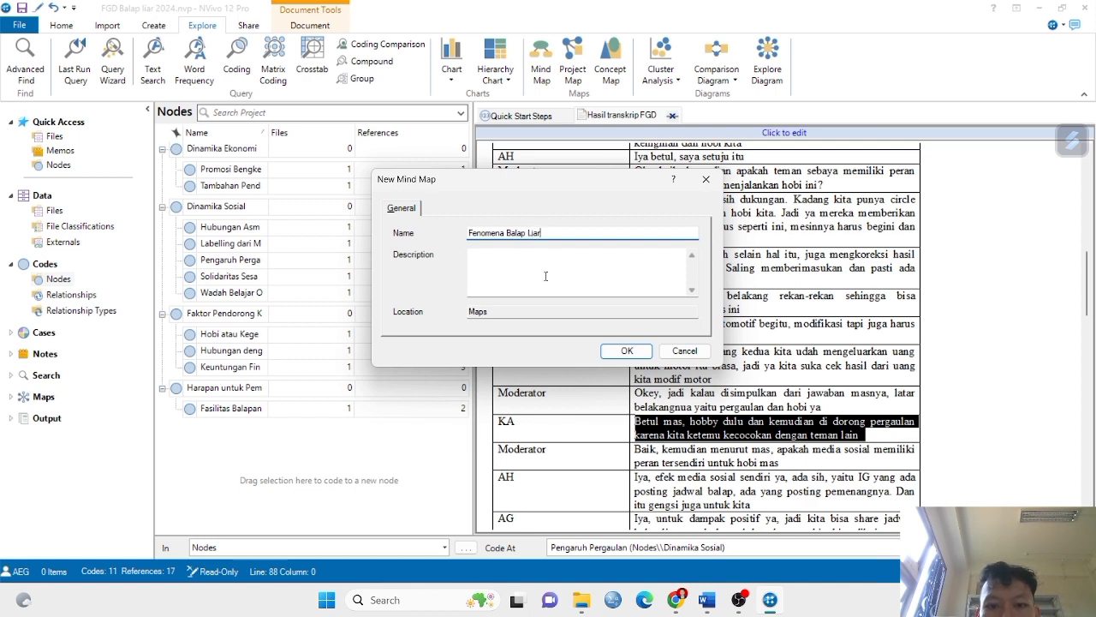
left_click(546, 276)
left_click(626, 351)
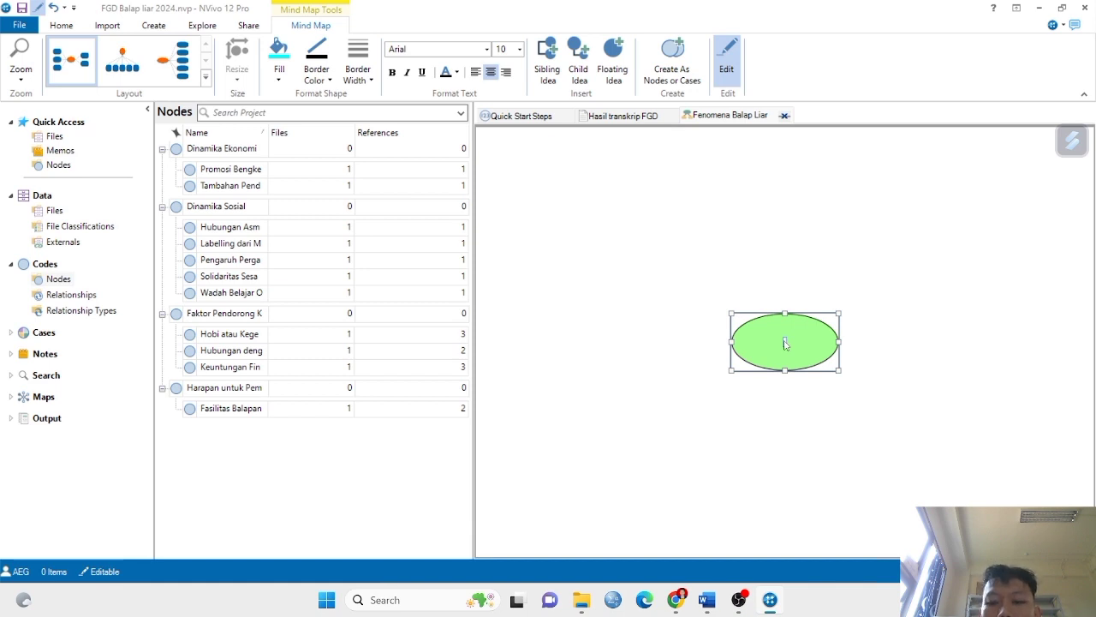
type("Fenomena Balap Liar")
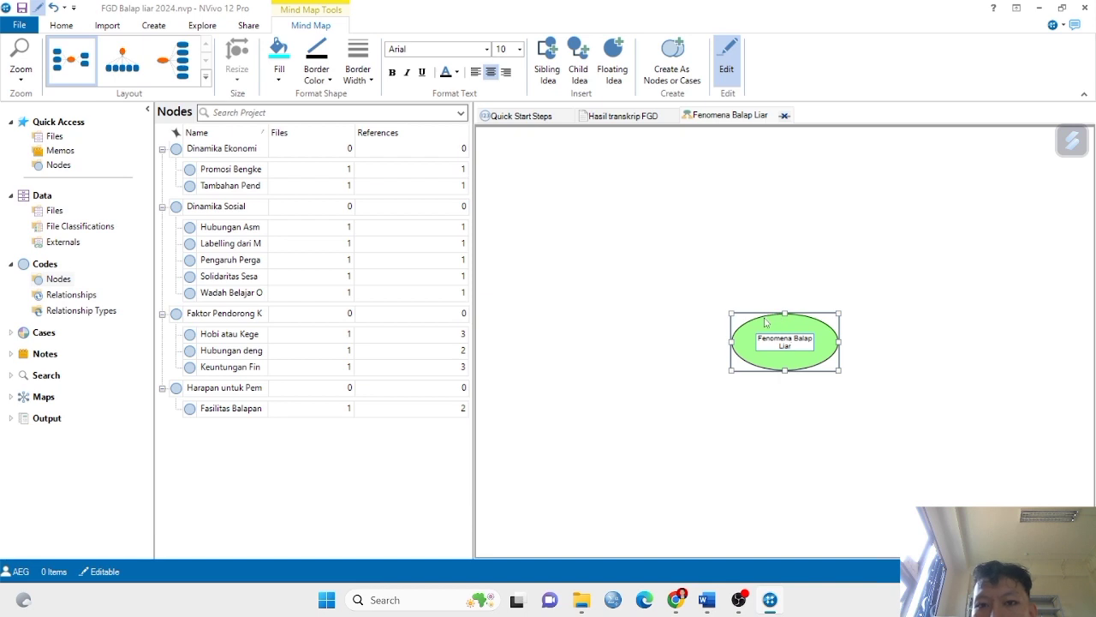
Add a child idea labelled "Faktor Pendorong" to the central idea of the mind map
left_click(586, 76)
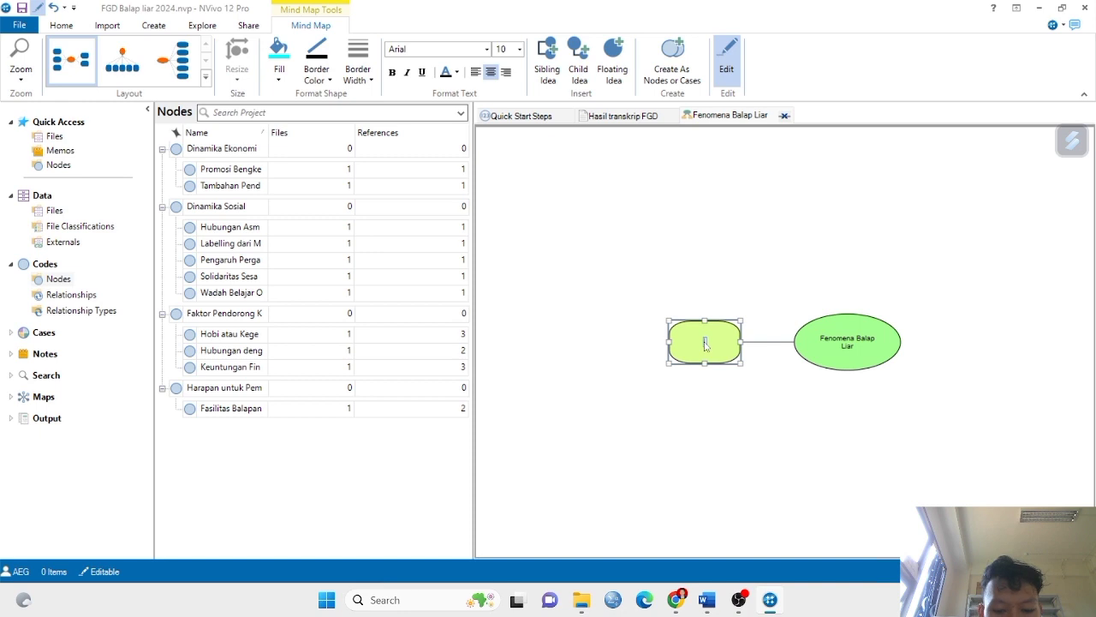
type("Fakt")
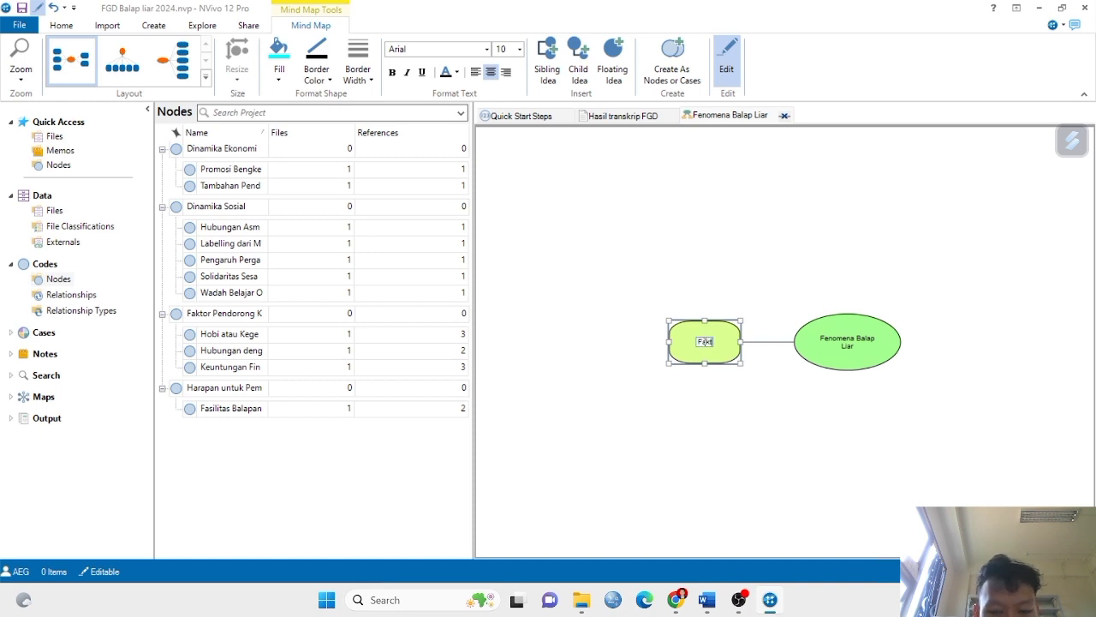
type("or Pendorong")
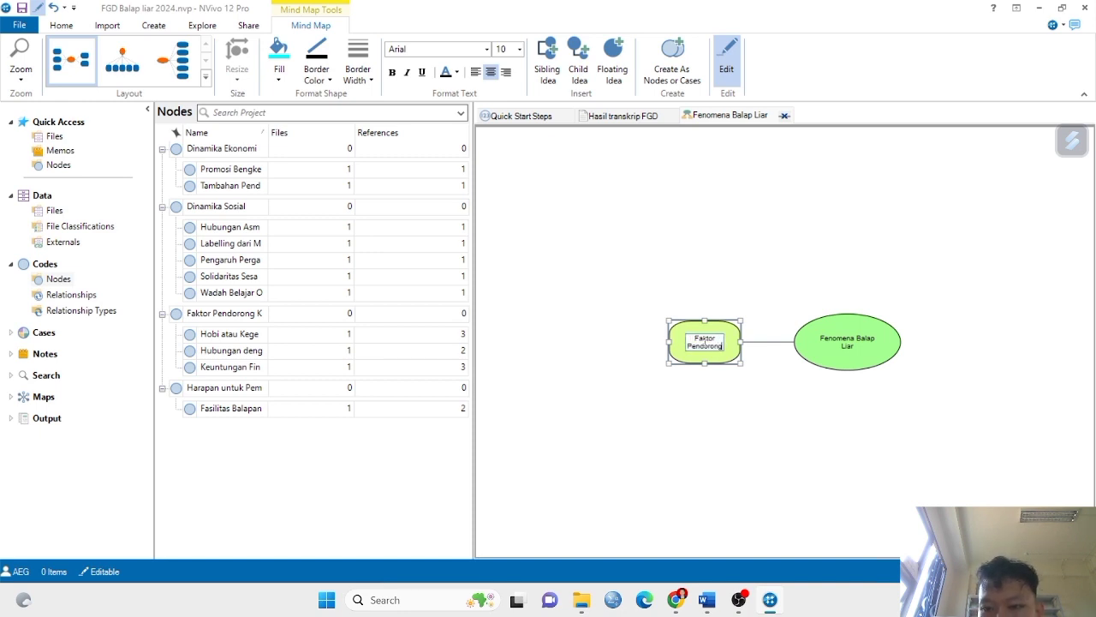
Complete the first child idea's label as "Faktor Pendorong Balap Liar" and add a second child to the central idea labelled "Dinamika Ekonomi"
type(" Balap L")
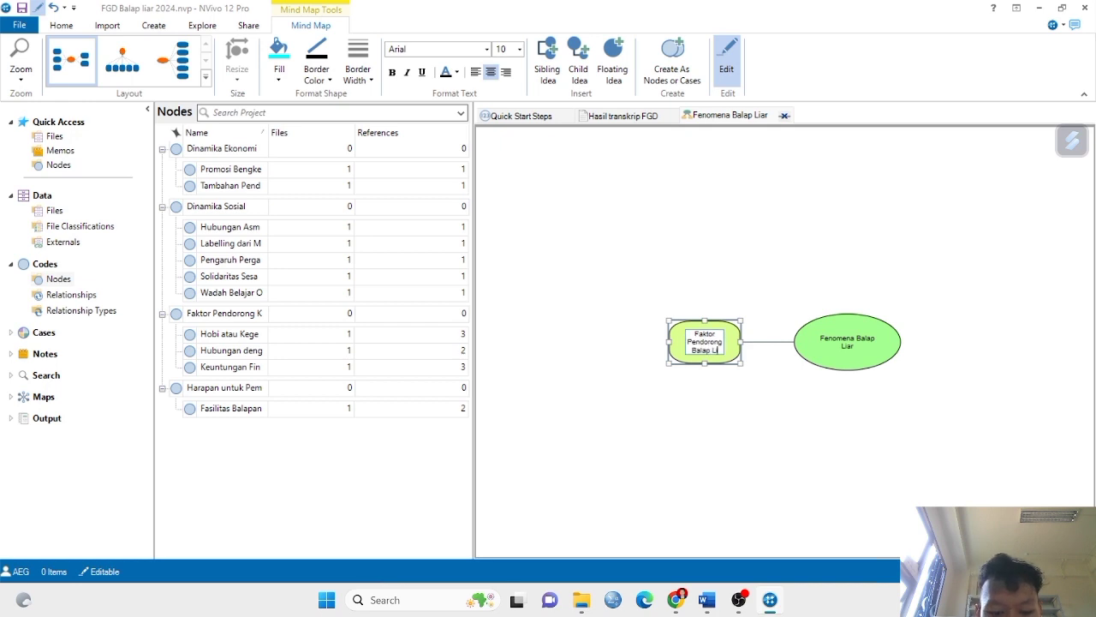
type("iar")
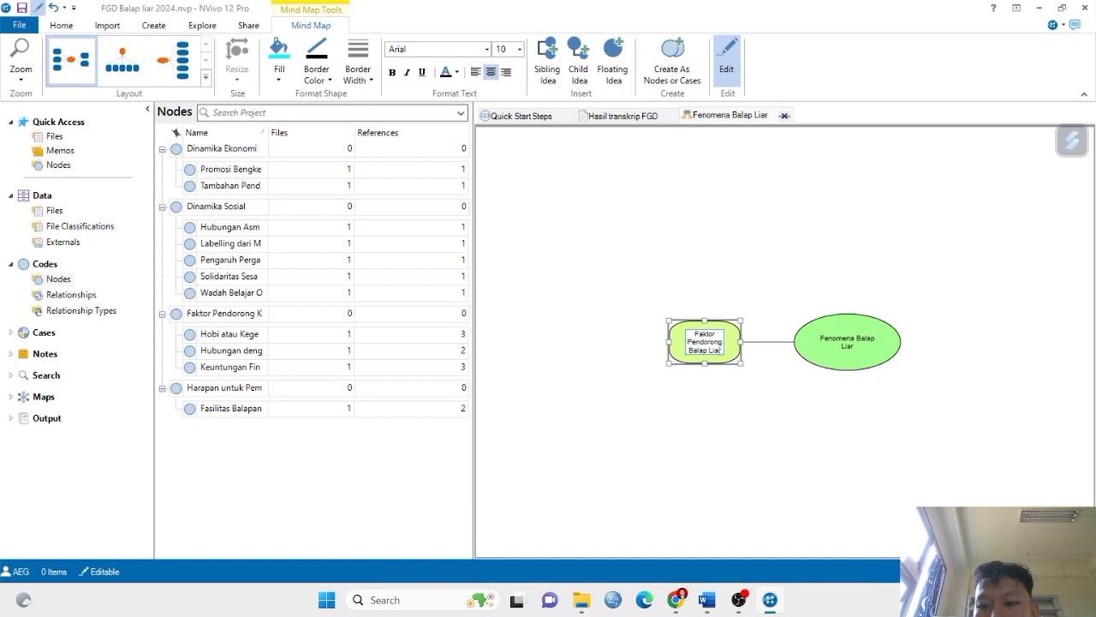
left_click(822, 354)
right_click(822, 354)
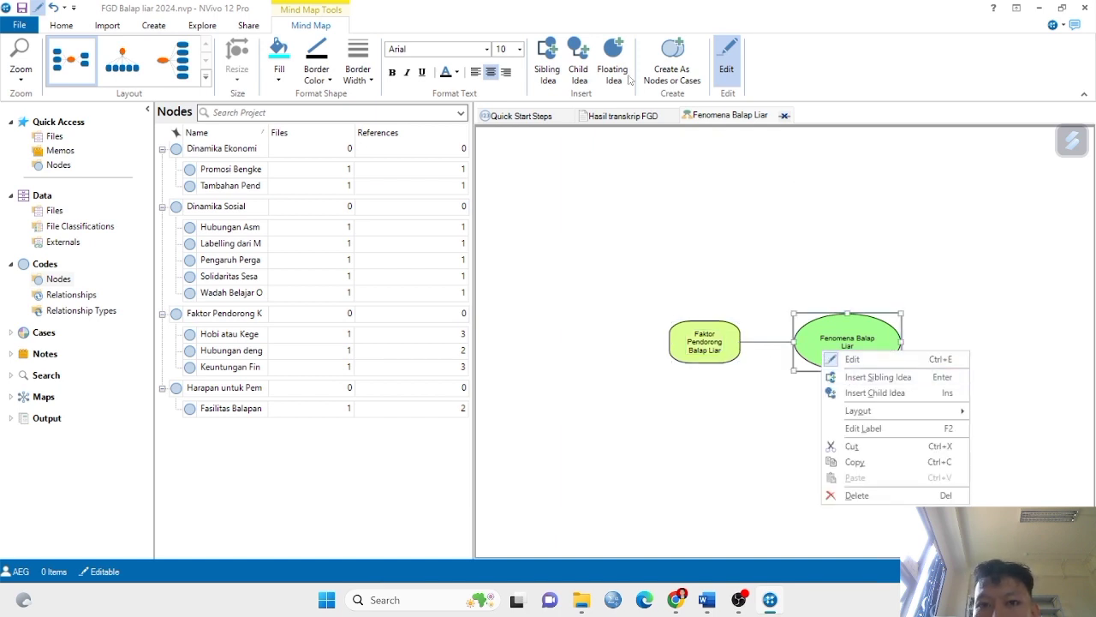
left_click(585, 72)
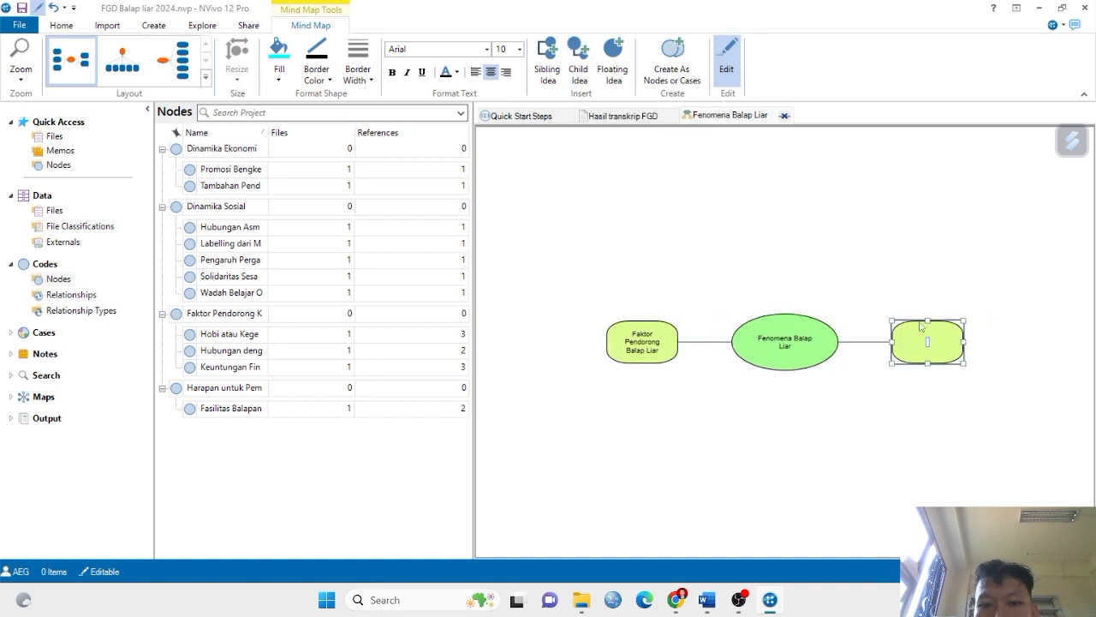
type("Di")
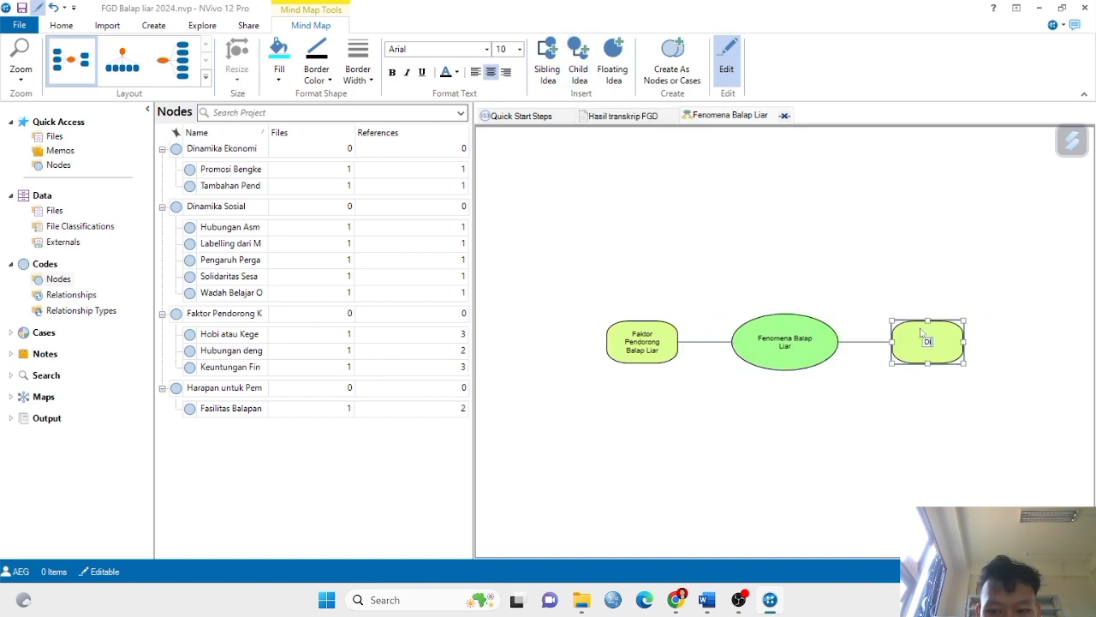
type("namika Ekonomi")
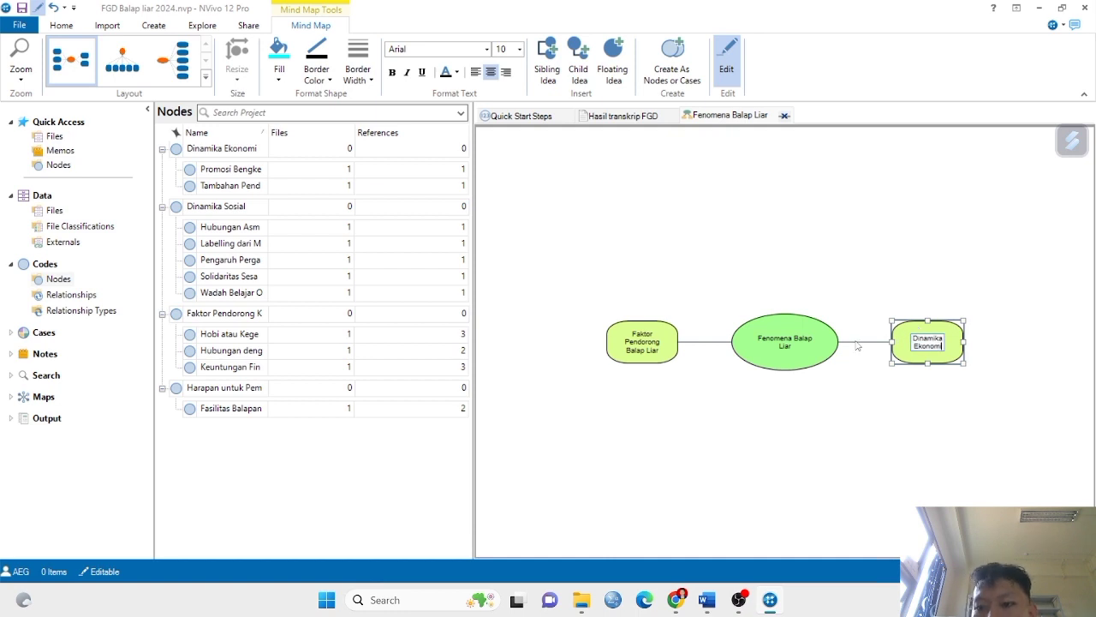
Add a child idea labelled "Dinamika Sosial" to the central idea "Fenomena Balap Liar"
right_click(800, 345)
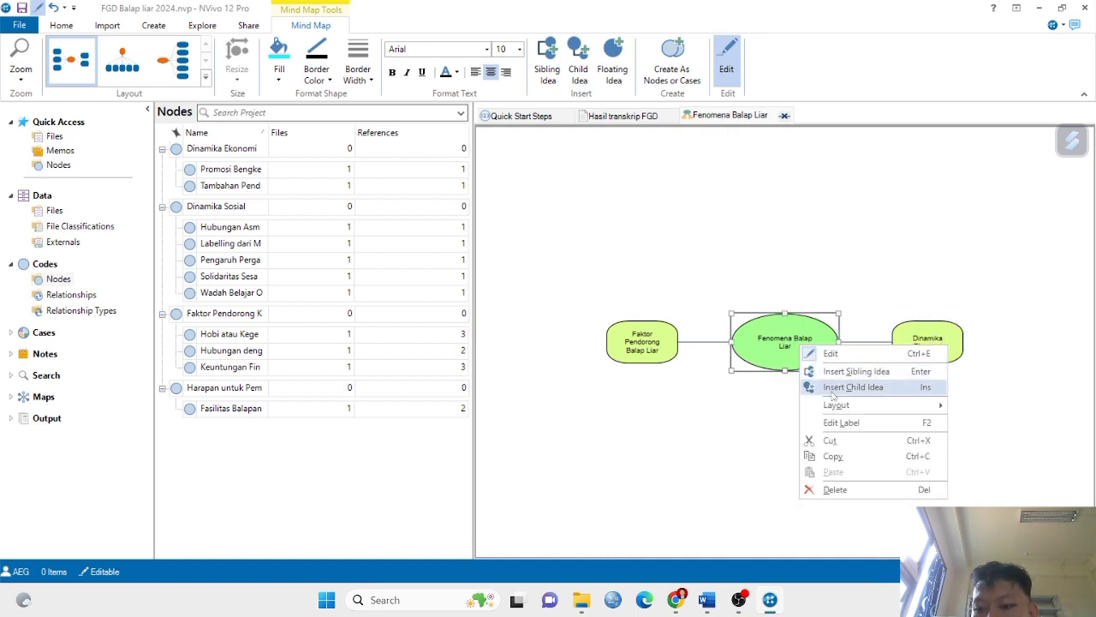
left_click(580, 67)
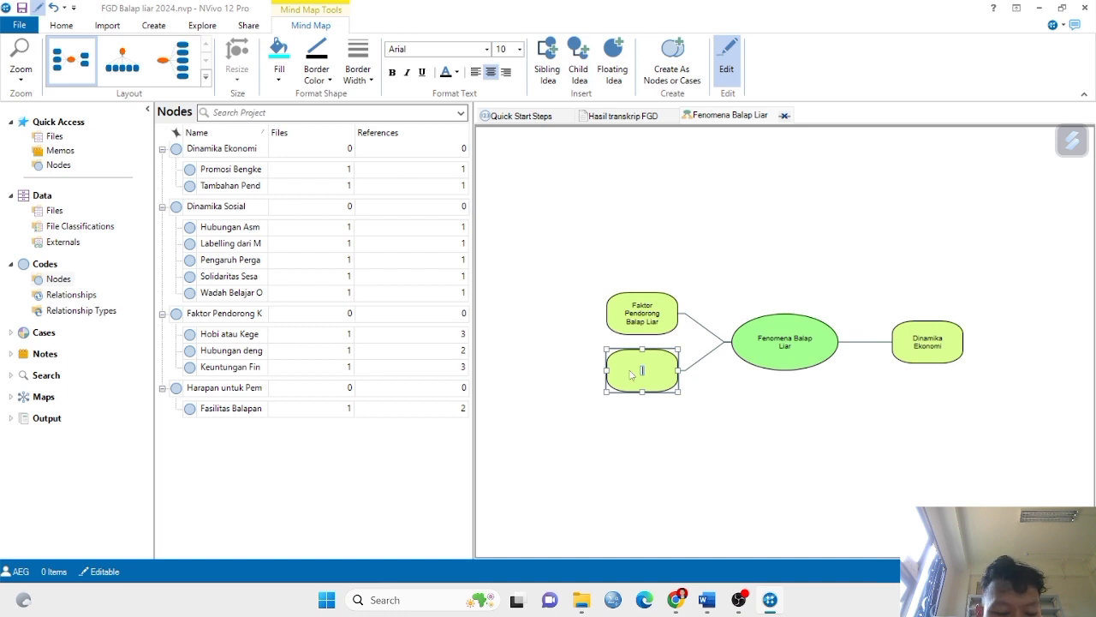
type("Dina")
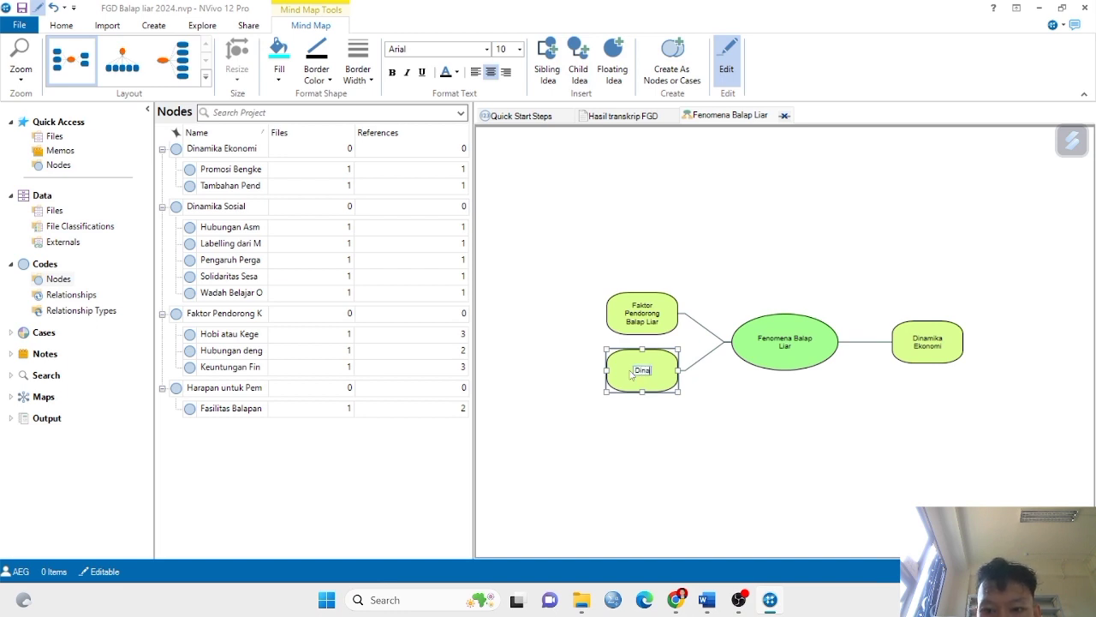
type("mika Sosial")
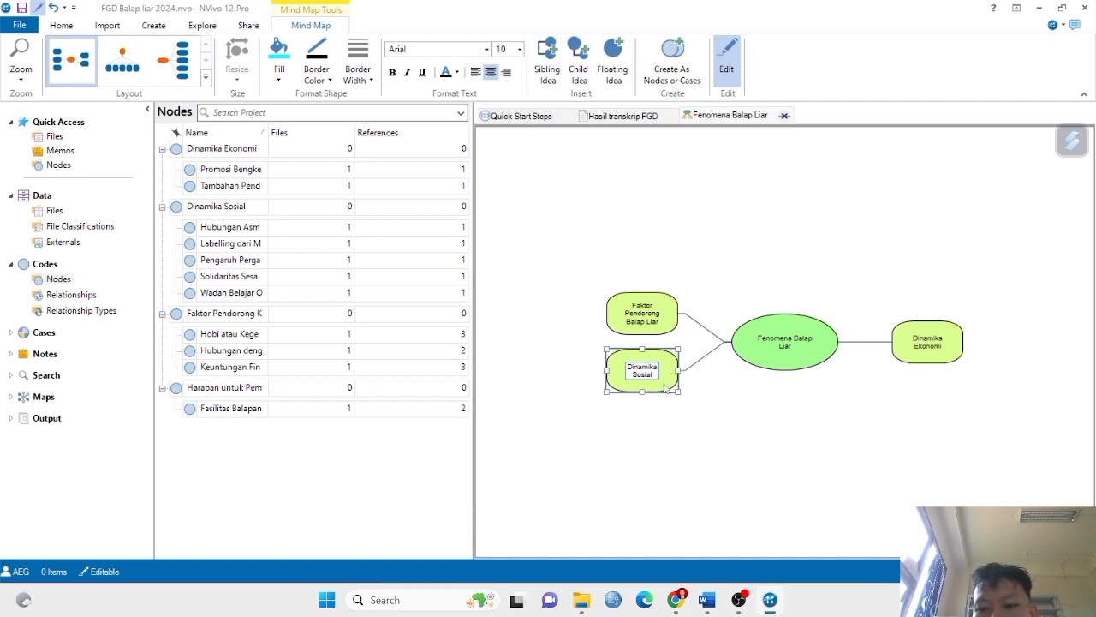
key("Return")
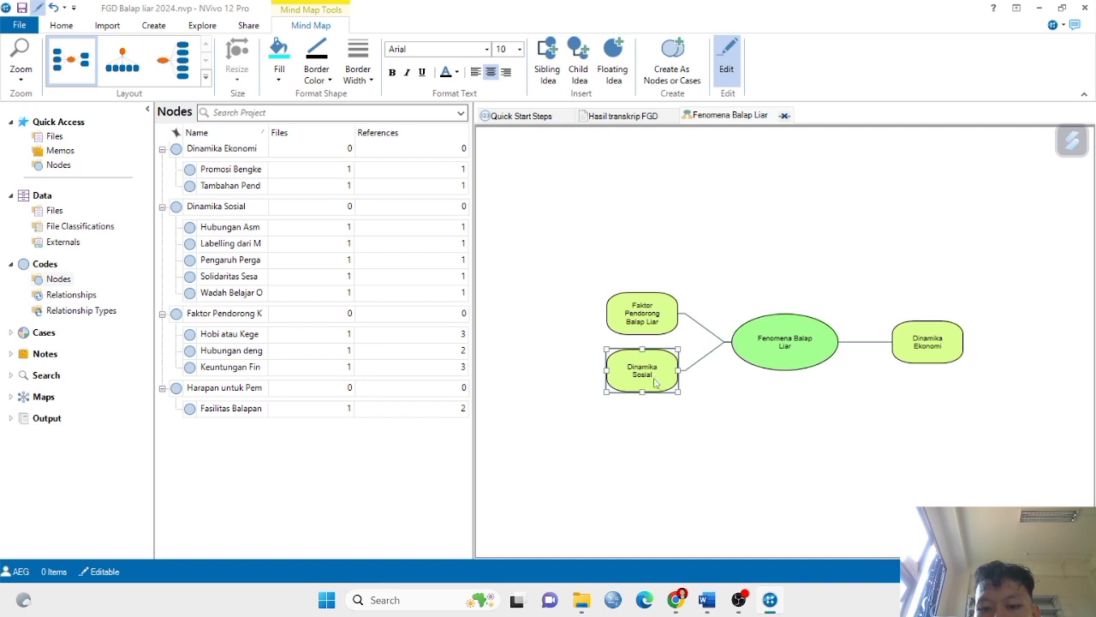
Add a child idea labelled "Harapan" to the central idea "Fenomena Balap Liar"
left_click(785, 346)
right_click(784, 346)
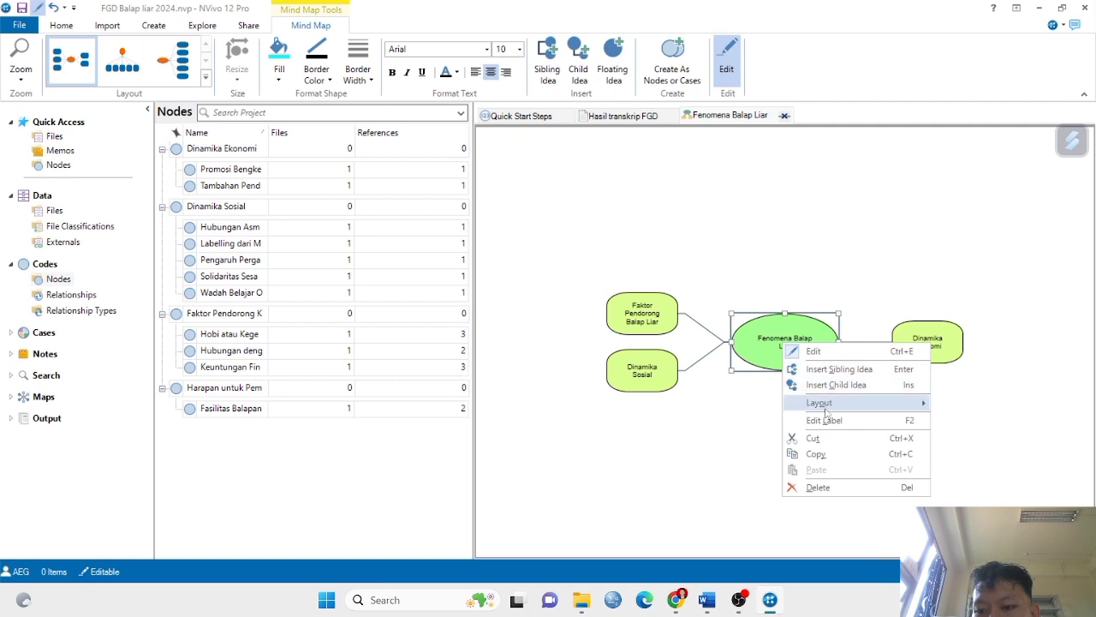
left_click(578, 65)
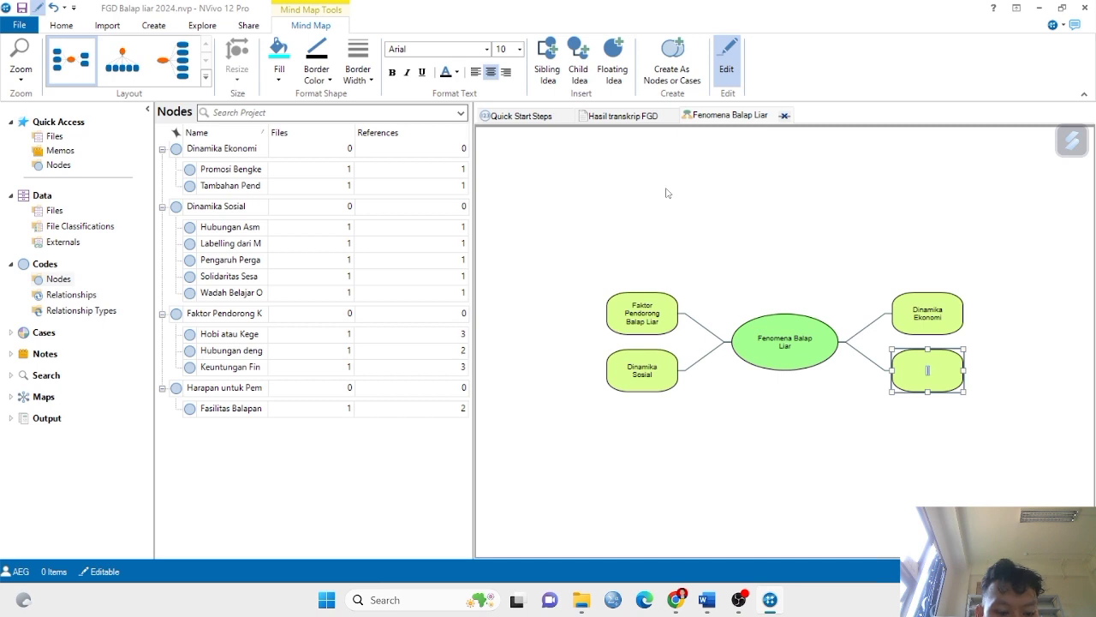
type("Harapan")
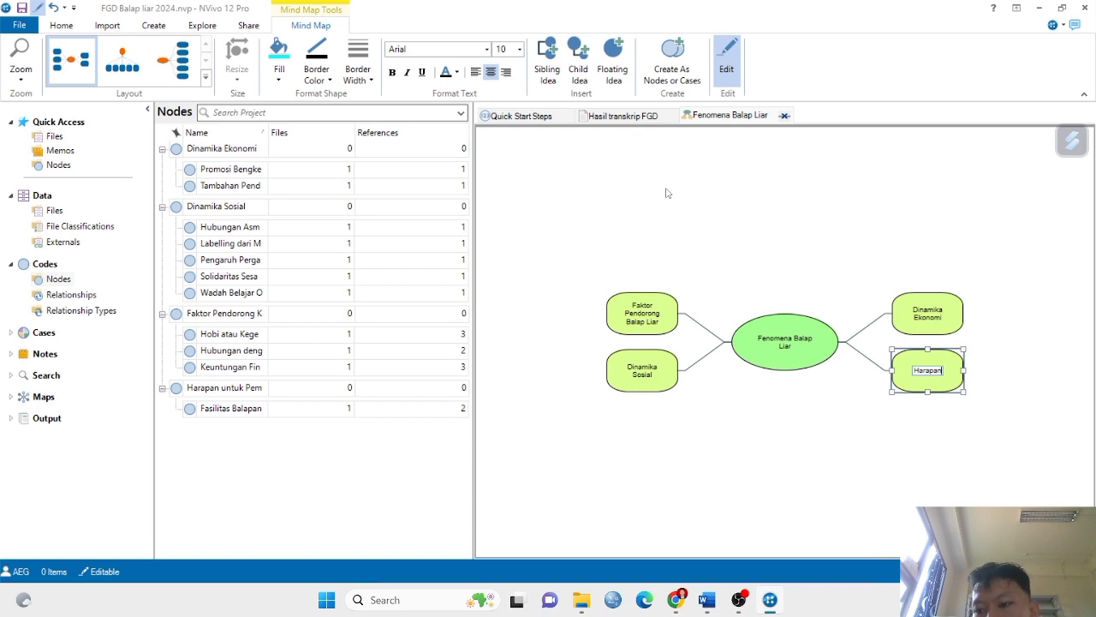
key("Return")
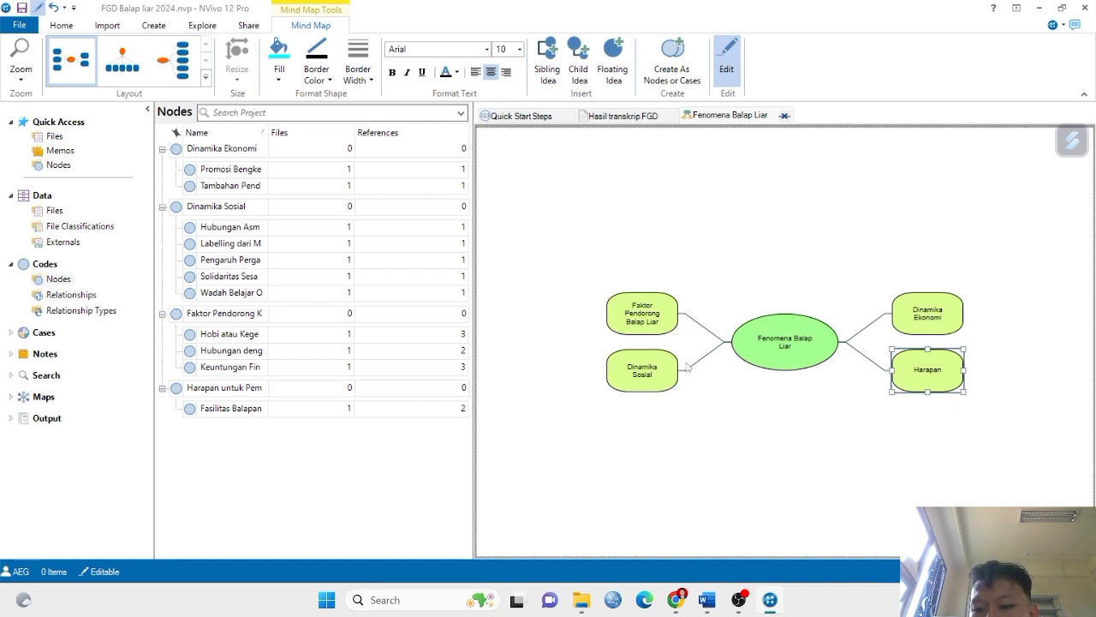
Insert an unlabelled child idea under "Faktor Pendorong Balap Liar" in the mind map
left_click(633, 315)
right_click(634, 315)
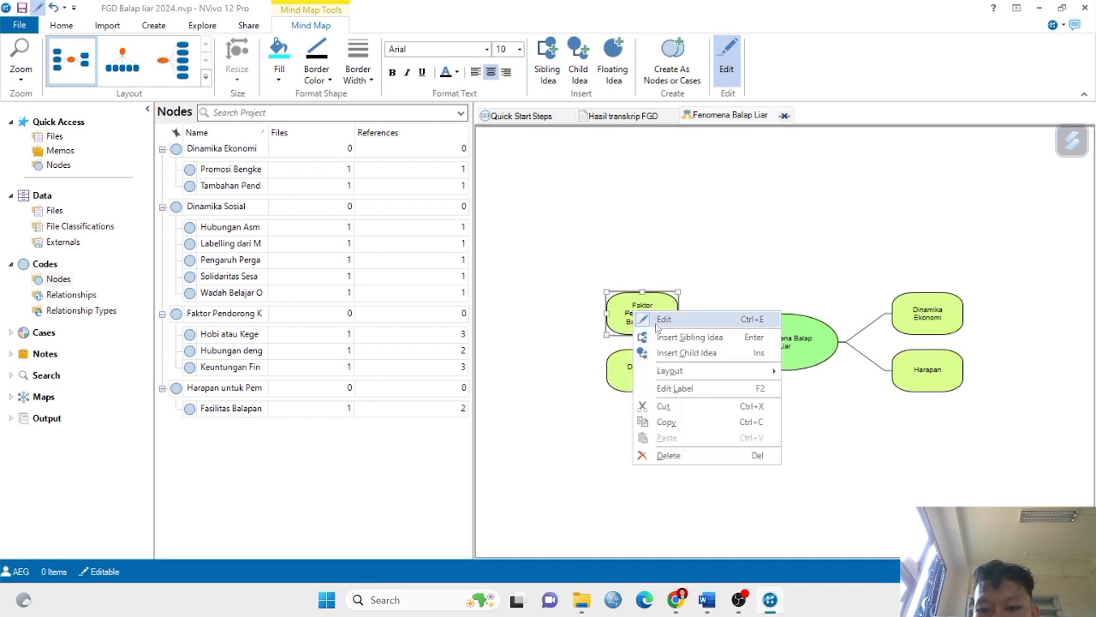
left_click(579, 72)
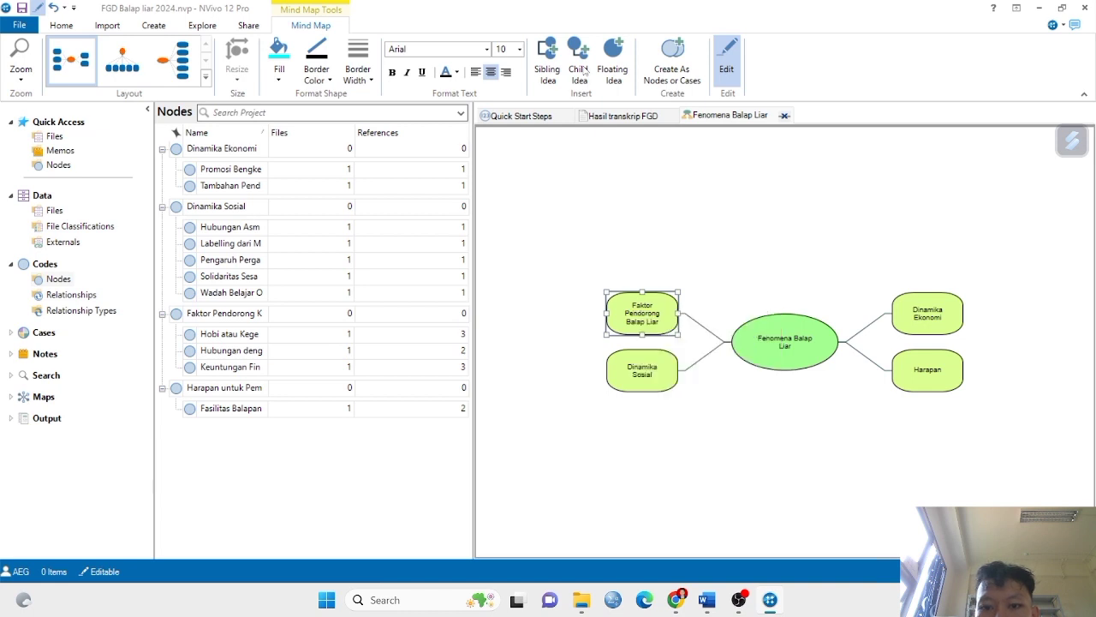
left_click(579, 72)
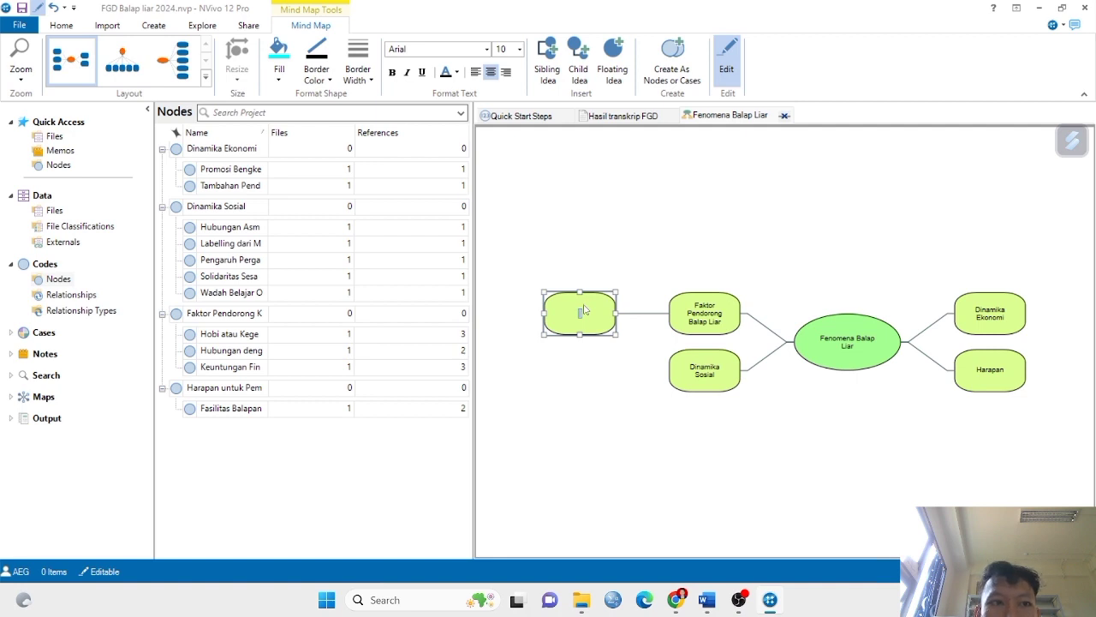
Try the Top Down and Left Right layouts on the mind map, and restore the Mind Map layout
left_click(122, 60)
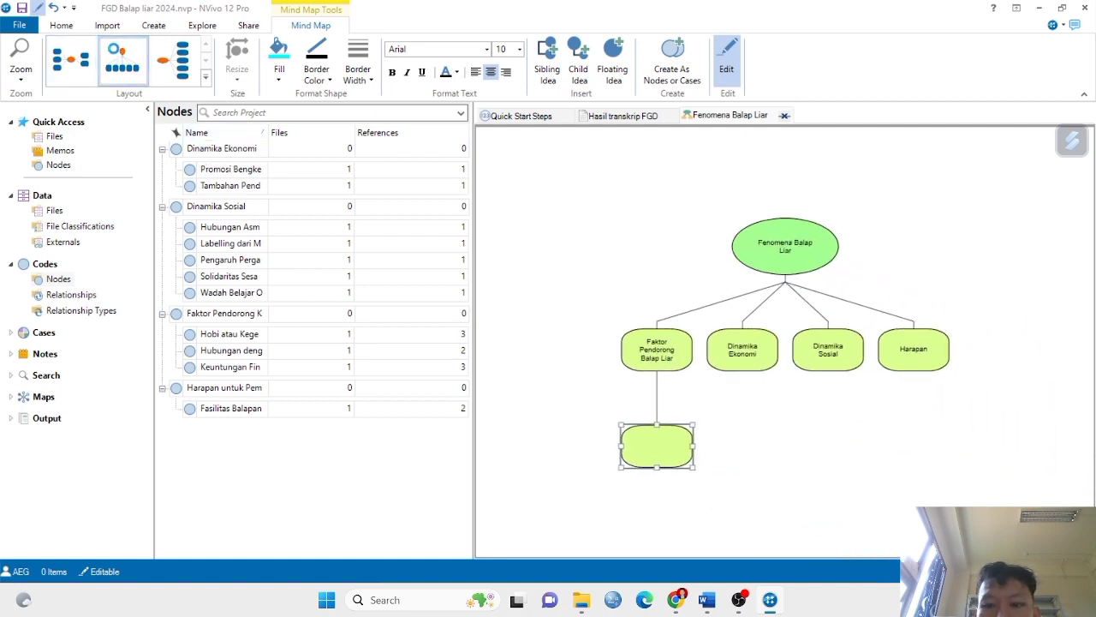
left_click(166, 57)
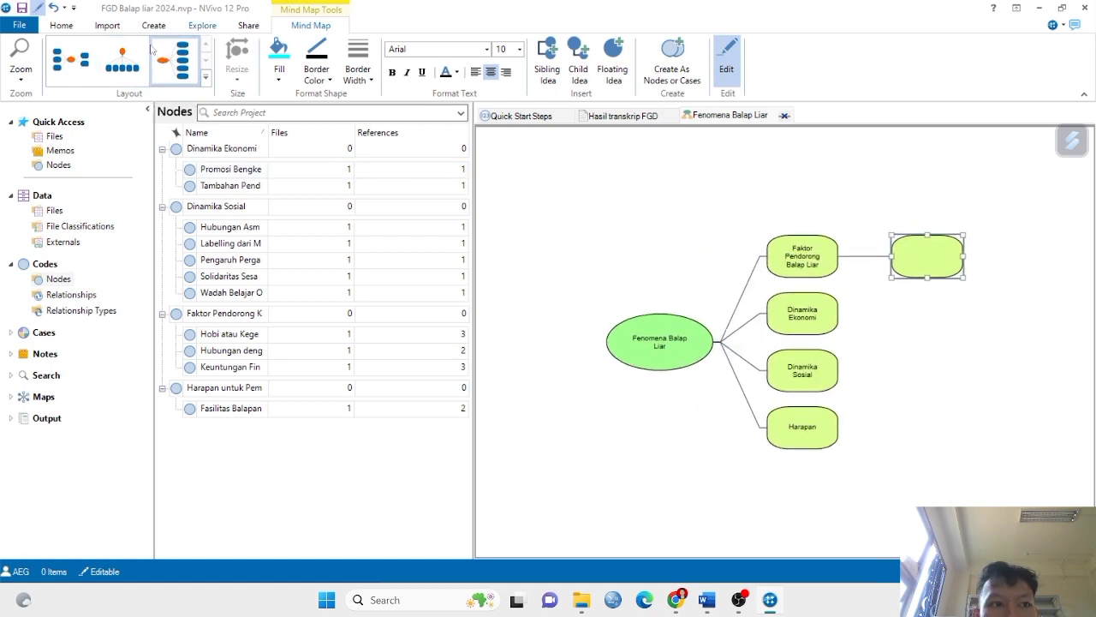
left_click(68, 60)
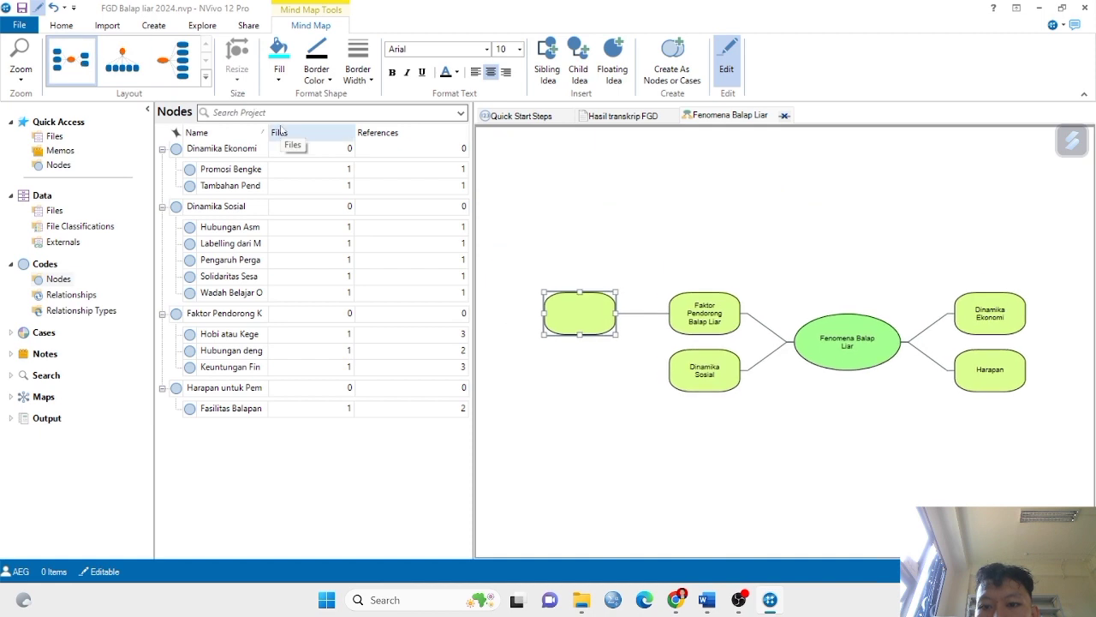
left_click(206, 77)
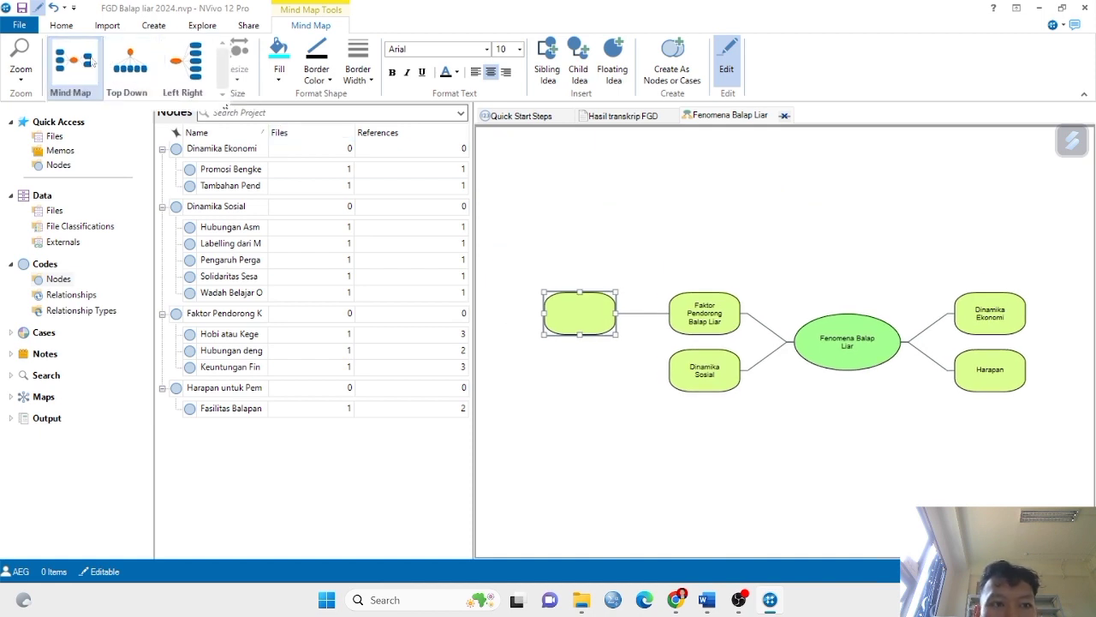
left_click(90, 58)
Label the empty child idea of "Faktor Pendorong Balap Liar" as "Hobi"
double_click(583, 321)
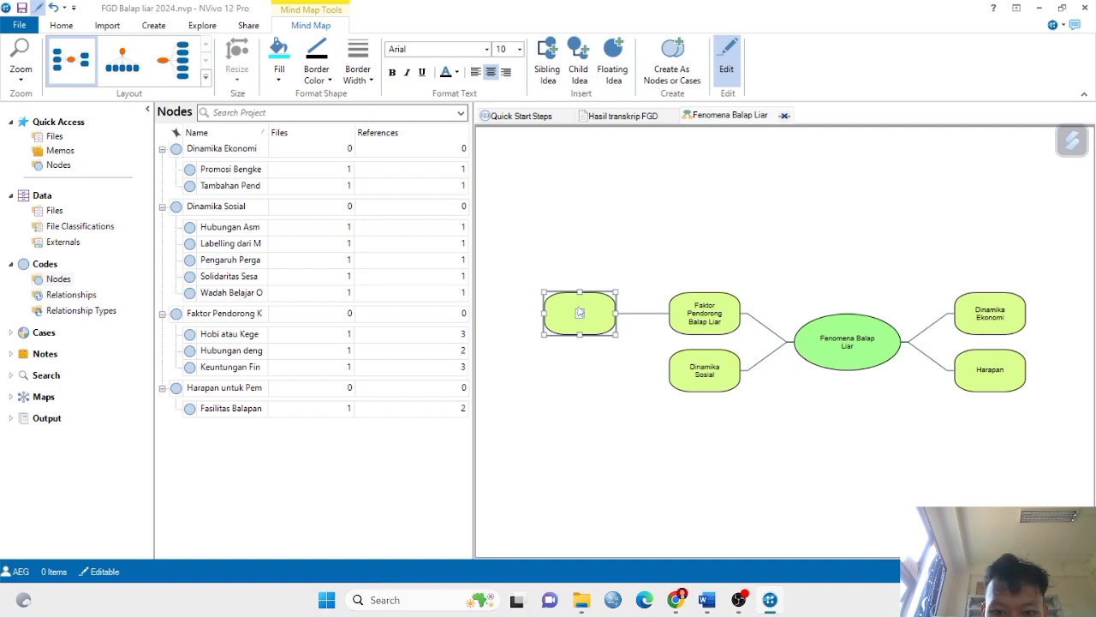
type("Hobi")
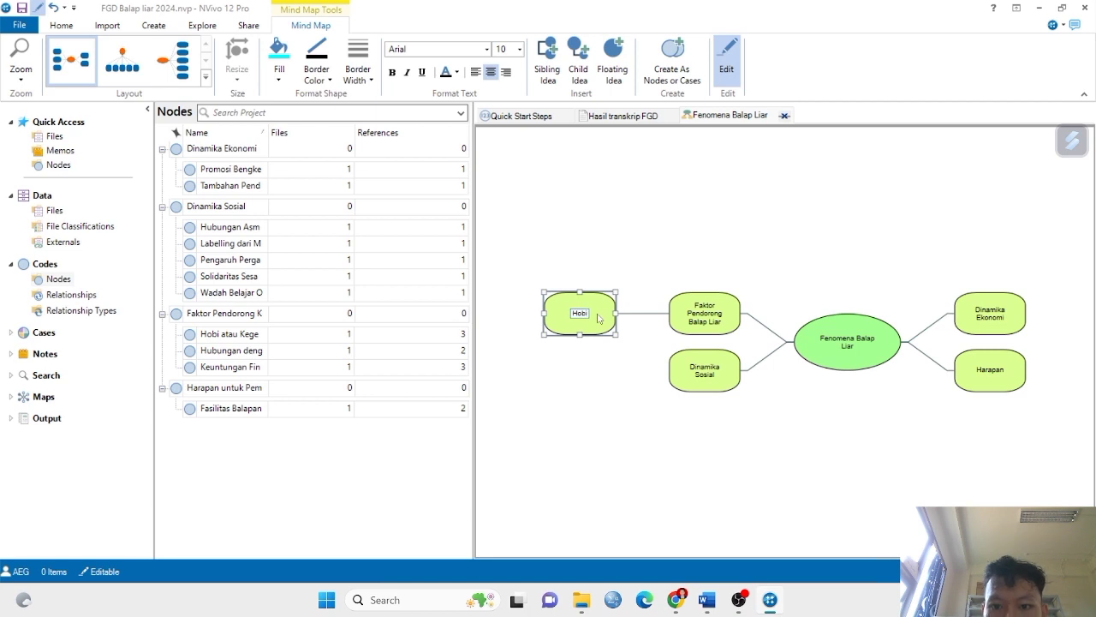
Add a child idea labelled "Hubungan dengan Rekan Sebaya" under "Faktor Pendorong Balap Liar"
left_click(705, 327)
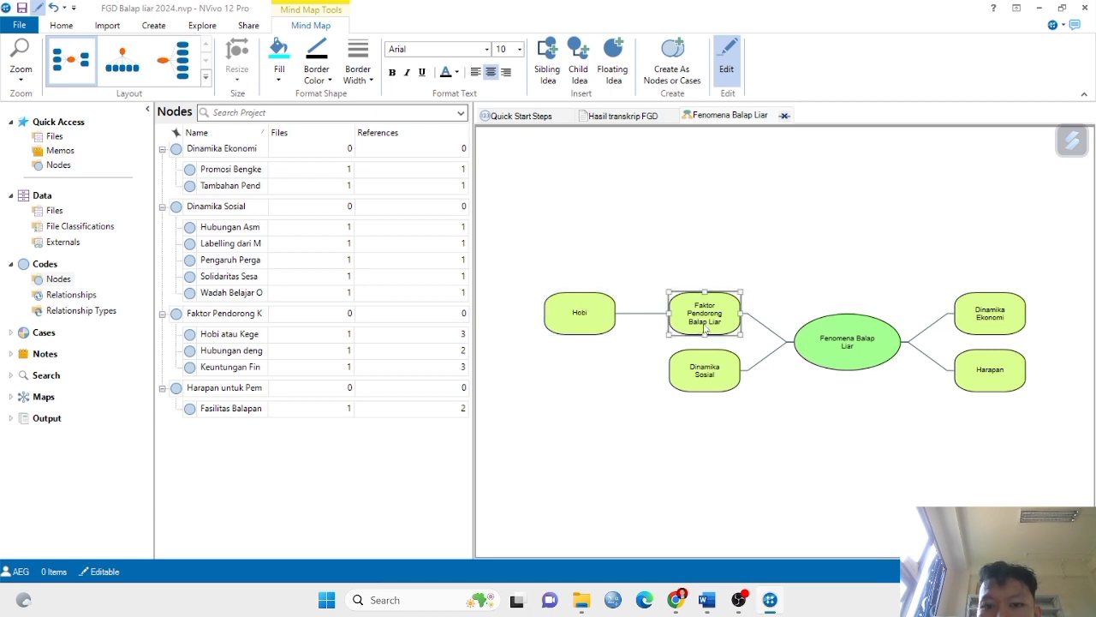
left_click(576, 60)
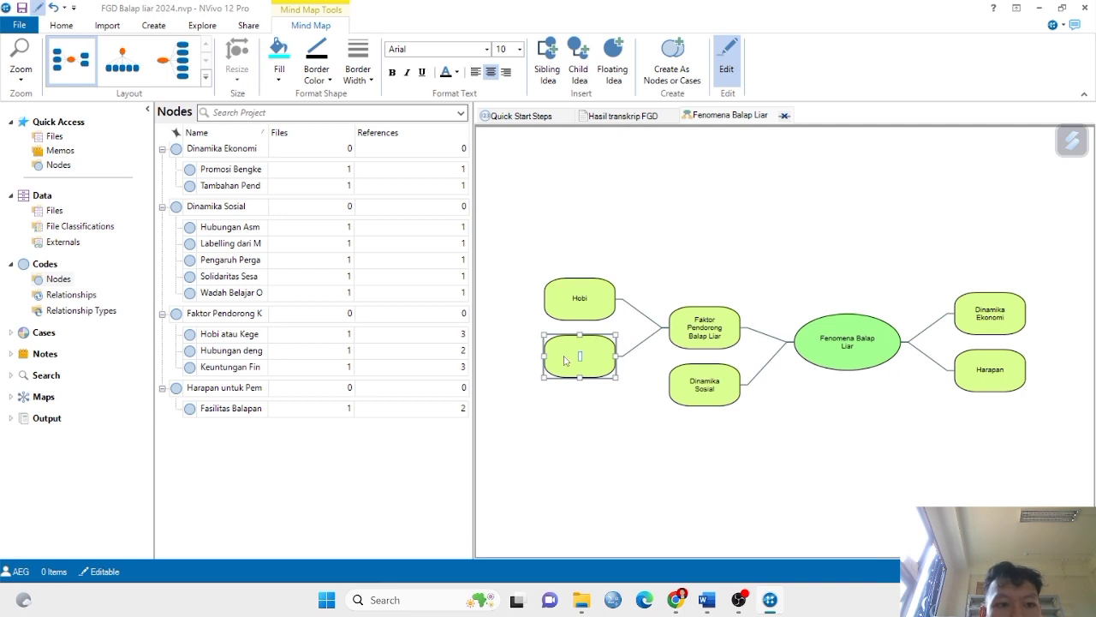
type("hubung")
key("BackSpace")
key("BackSpace")
key("BackSpace")
key("BackSpace")
key("BackSpace")
key("BackSpace")
type("Hubungan dengan f")
key("BackSpace")
type("Re")
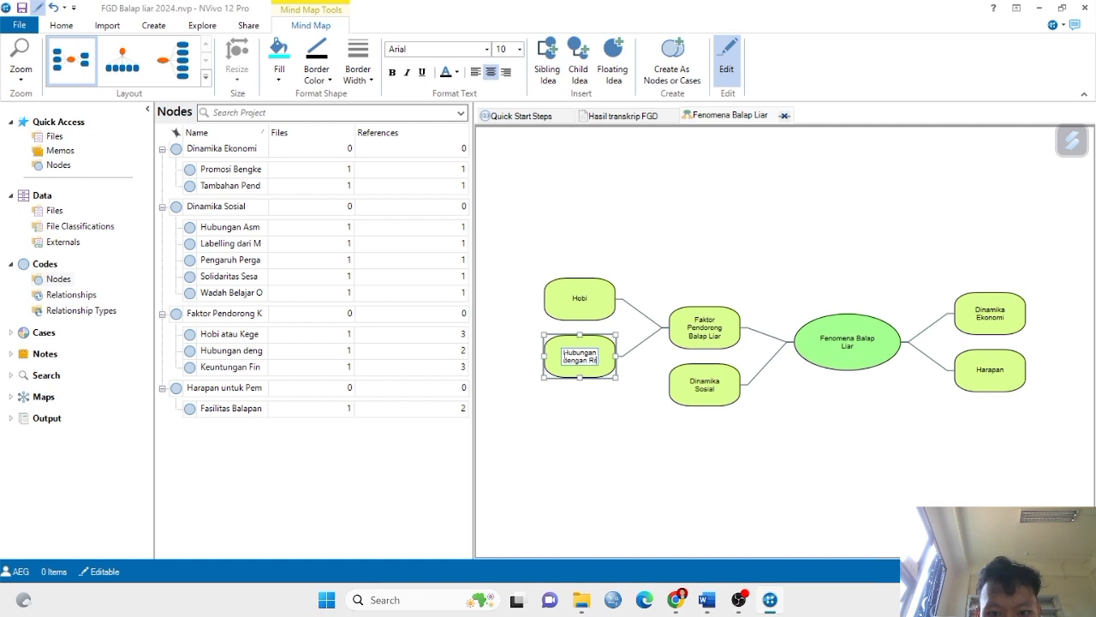
type("kan S")
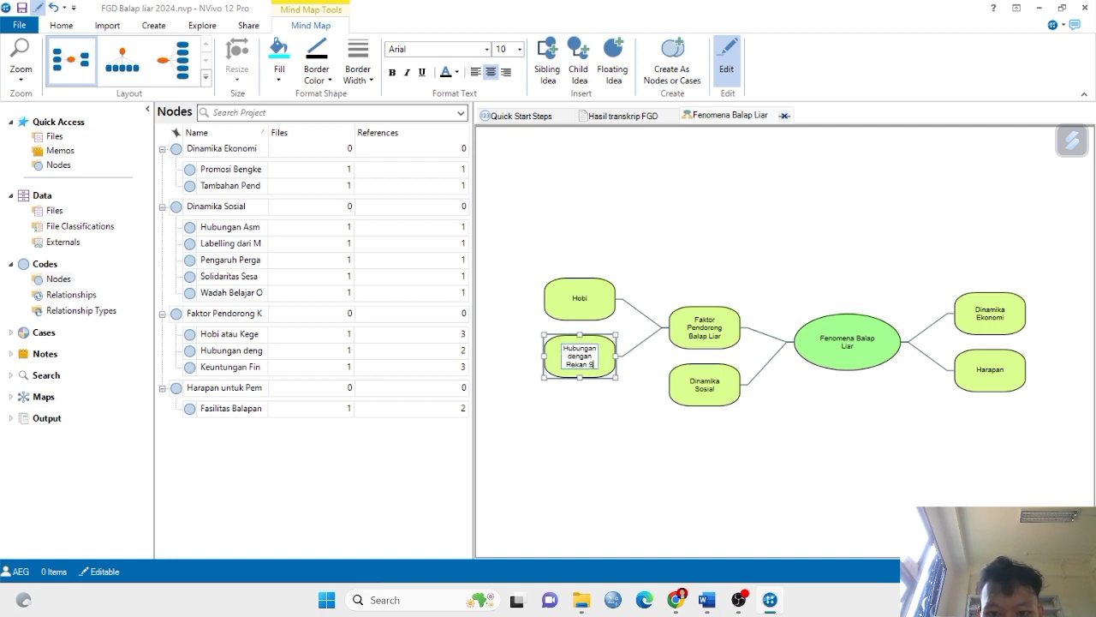
type("ebaya")
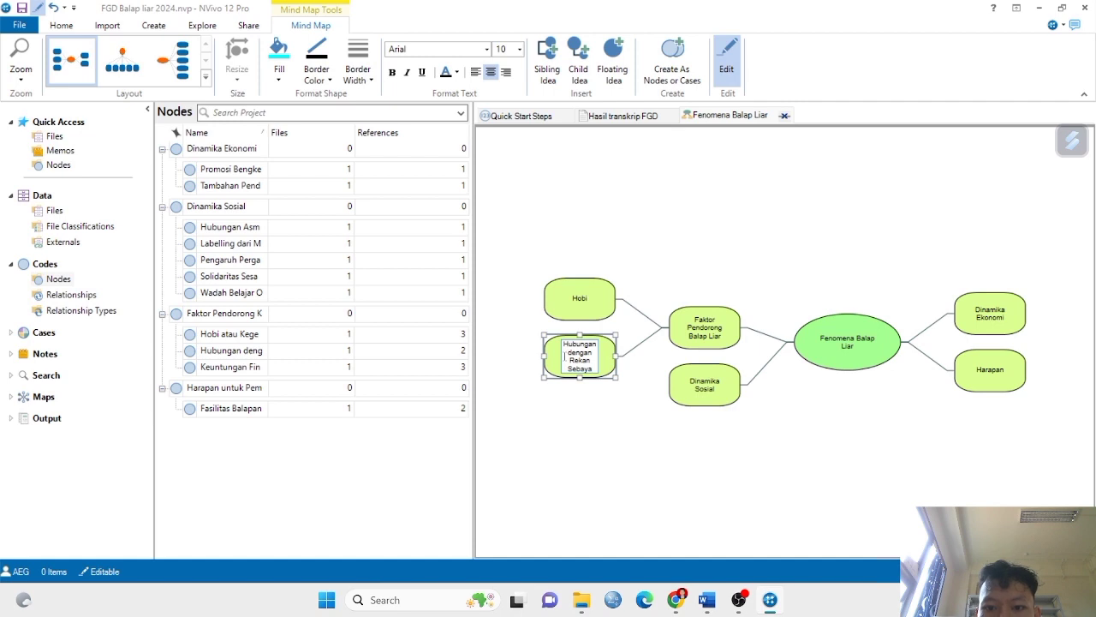
Add a child idea labelled "Keuntungan Finansial" under "Faktor Pendorong Balap Liar"
left_click(696, 336)
right_click(695, 336)
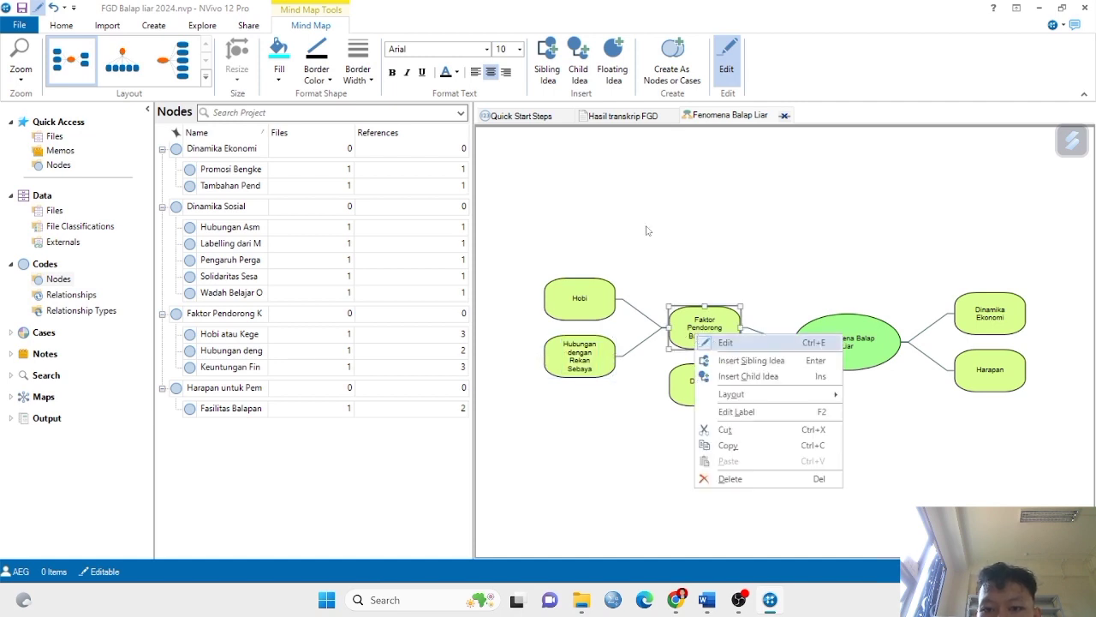
left_click(578, 73)
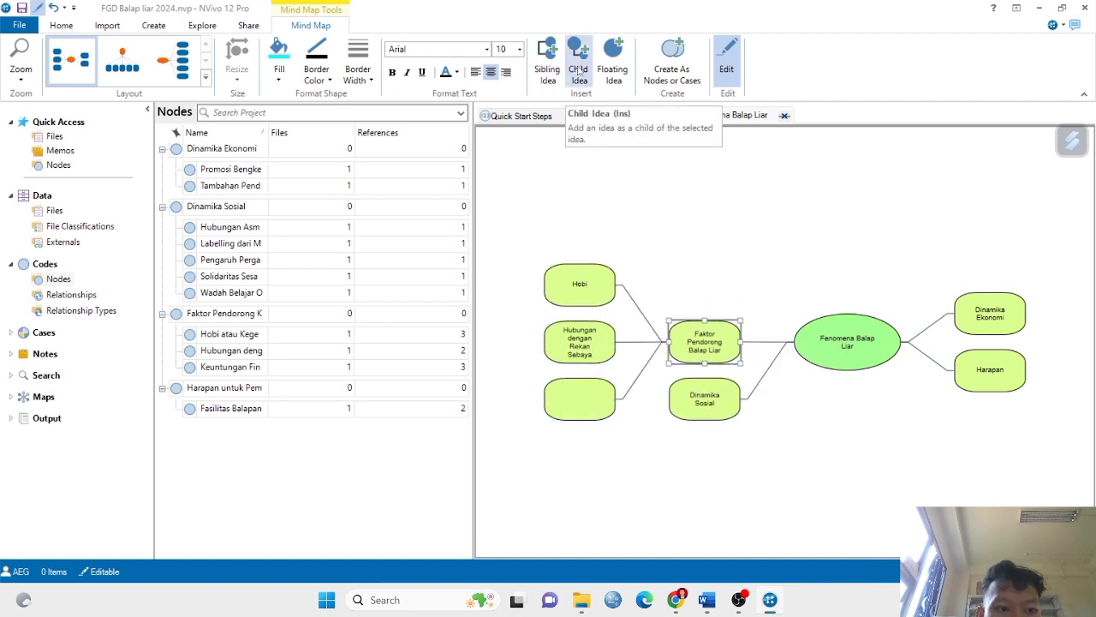
type("Keuntungan Finansial")
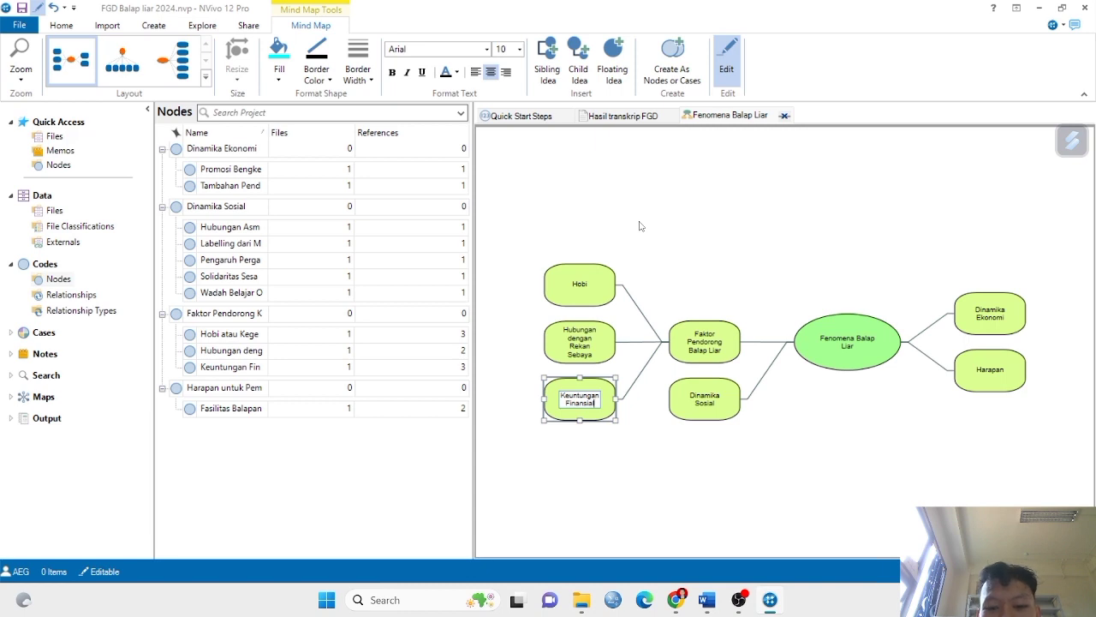
Add a child idea labelled "Hubungan Asmara" under "Dinamika Sosial"
left_click(689, 346)
right_click(699, 405)
left_click(576, 59)
double_click(592, 439)
type("Hubungan ")
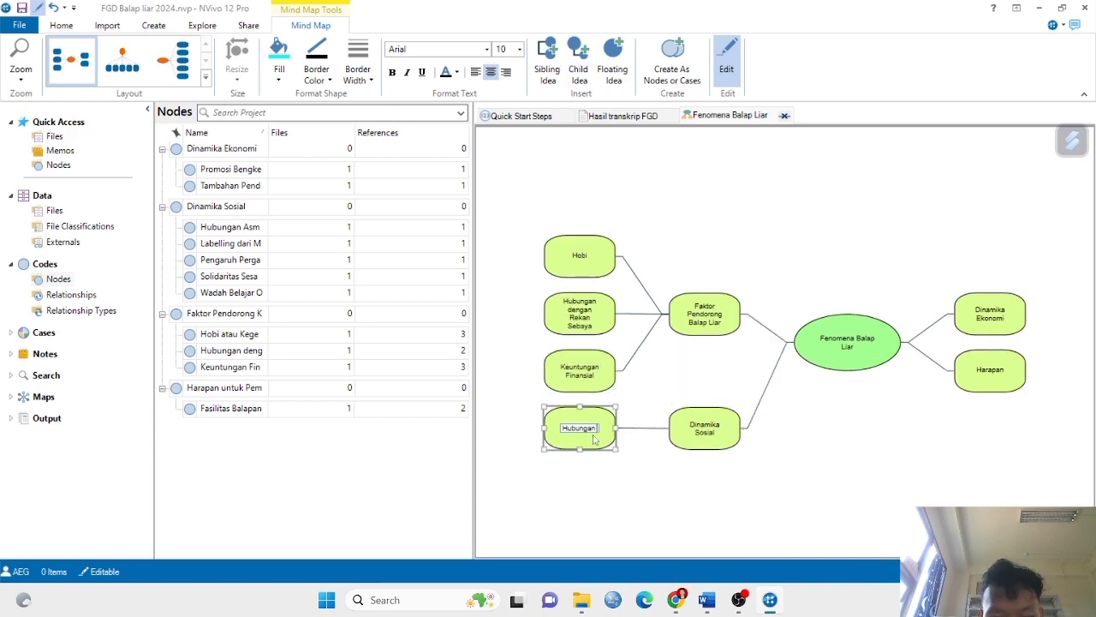
type("Asmara")
Add a child idea labelled "Labelling dari Mayarakat" under "Dinamika Sosial"
right_click(712, 438)
left_click(580, 62)
double_click(580, 455)
type("Labelling dari Mayarakat")
Add a child idea labelled "Pengaruh Pergaulan" under "Dinamika Sosial"
left_click(704, 426)
left_click(586, 68)
double_click(579, 485)
type("Pengaruh Pergaulan")
Put the mind map back into edit mode and add a child idea labelled "Wadah Belajar Otomotif" under "Dinamika Sosial"
left_click(704, 428)
right_click(702, 421)
left_click(724, 432)
left_click(700, 451)
right_click(690, 448)
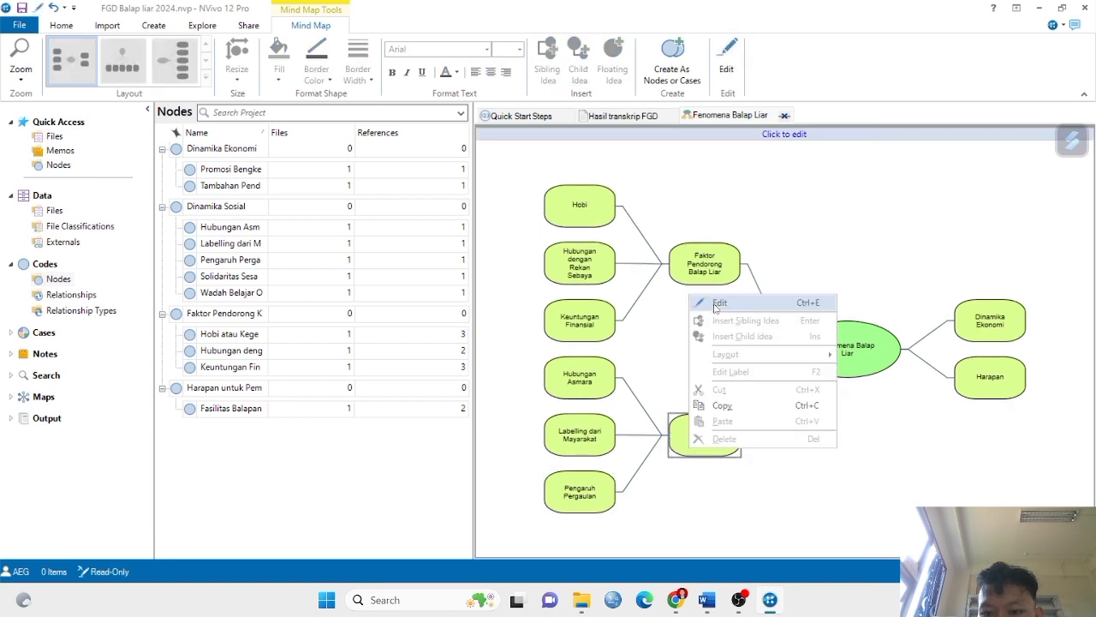
left_click(716, 303)
left_click(578, 62)
double_click(580, 510)
type("Wadah Belajar Otomotif")
Add a child idea labelled "Solidaritas Sesama" under "Dinamika Sosial"
left_click(704, 426)
right_click(697, 424)
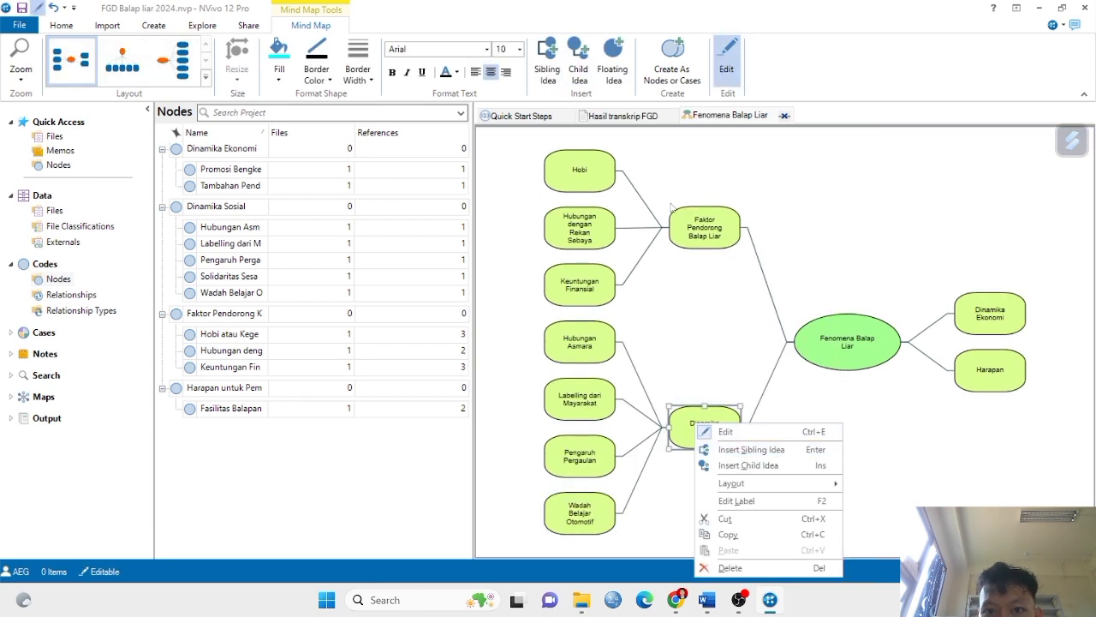
left_click(578, 62)
double_click(580, 543)
type("Solidaritas Sesama")
left_click(837, 315)
Add two child ideas labelled "Promosi Bengkel" and "Tambahan Pendapatan" under "Dinamika Ekonomi"
right_click(985, 320)
left_click(579, 53)
left_click(779, 346)
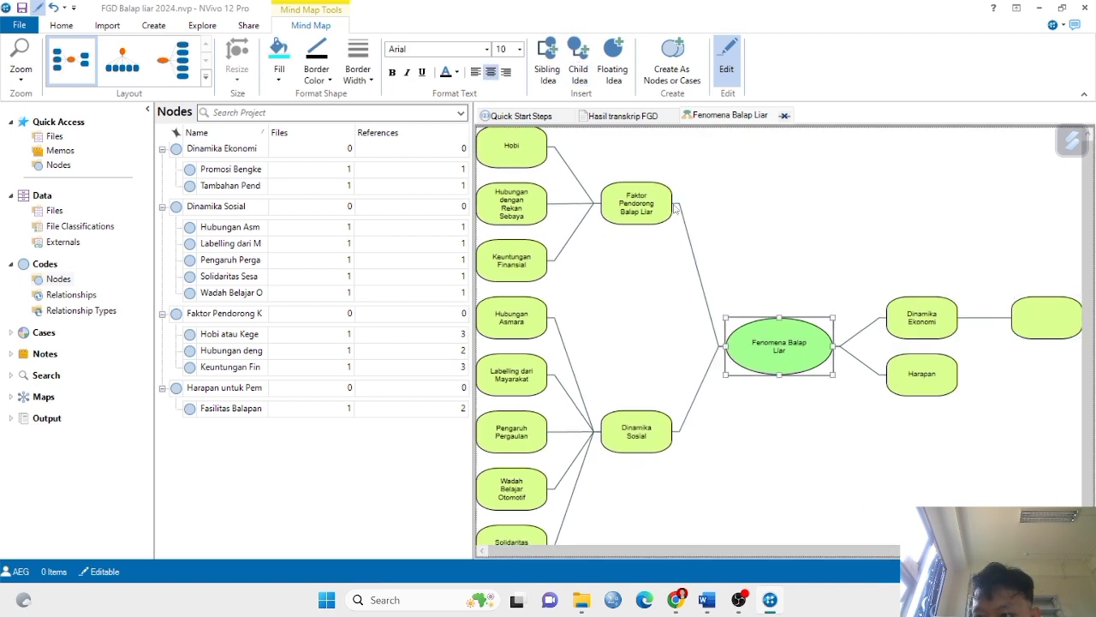
double_click(1047, 318)
type("Promosi Bengkel")
left_click(921, 319)
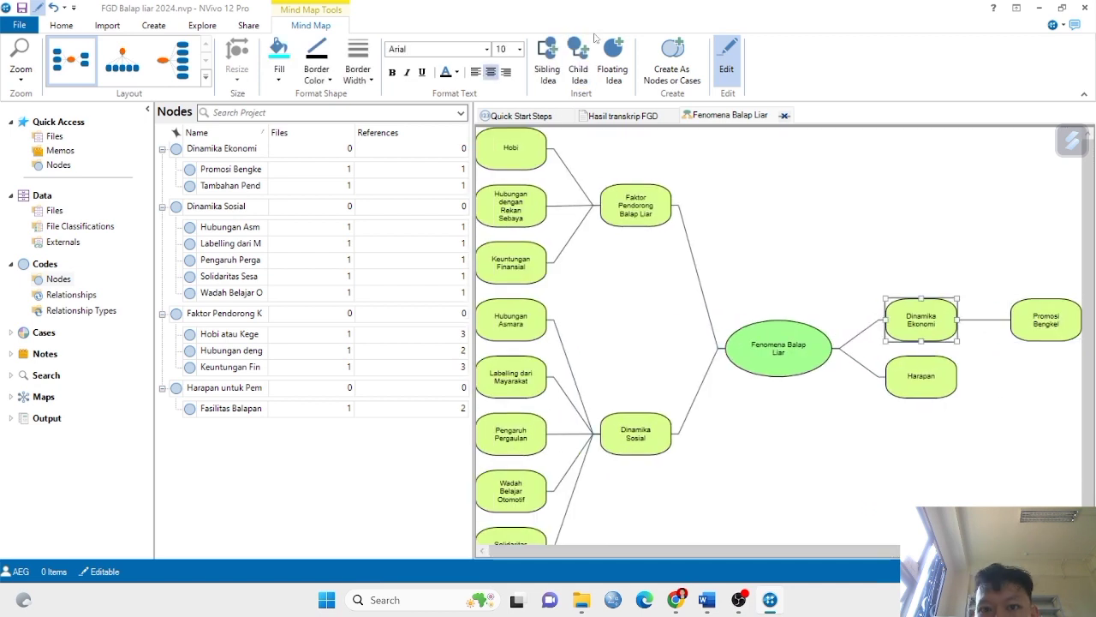
left_click(580, 60)
type("Tambahan Pendapatan")
Add a child idea labelled "Fasilitas Balapan" under "Harapan"
left_click(921, 392)
left_click(579, 60)
type("Fasilitas Balapan")
left_click(766, 264)
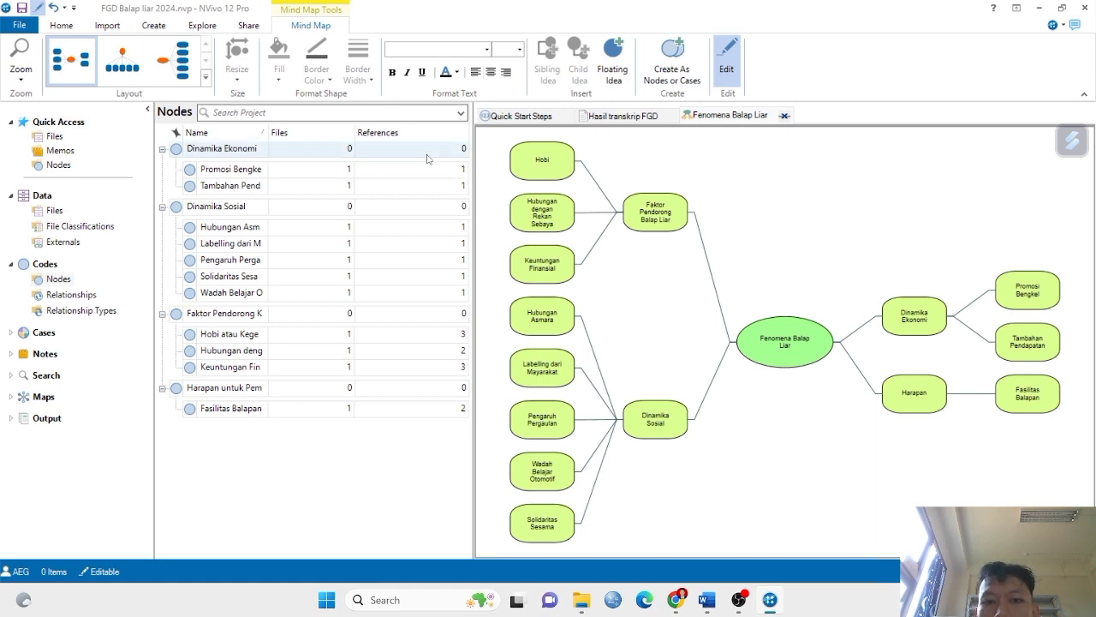
scroll(741, 277, "down", 1)
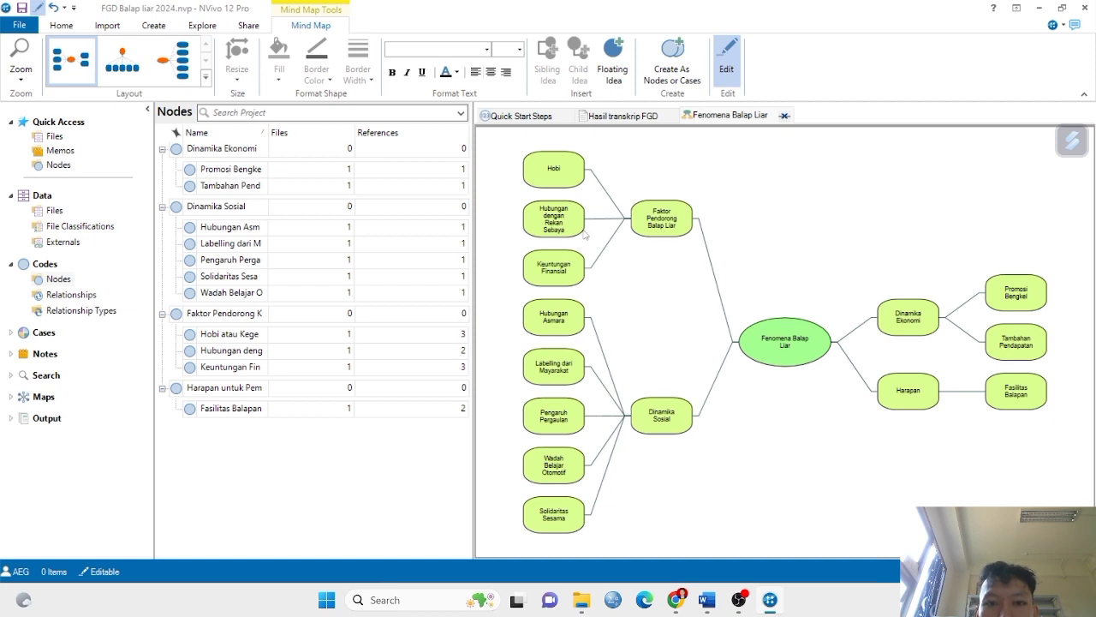
Export the mind map to the Pictures folder as a JPEG file named "Fenomena Balap Liar"
right_click(766, 213)
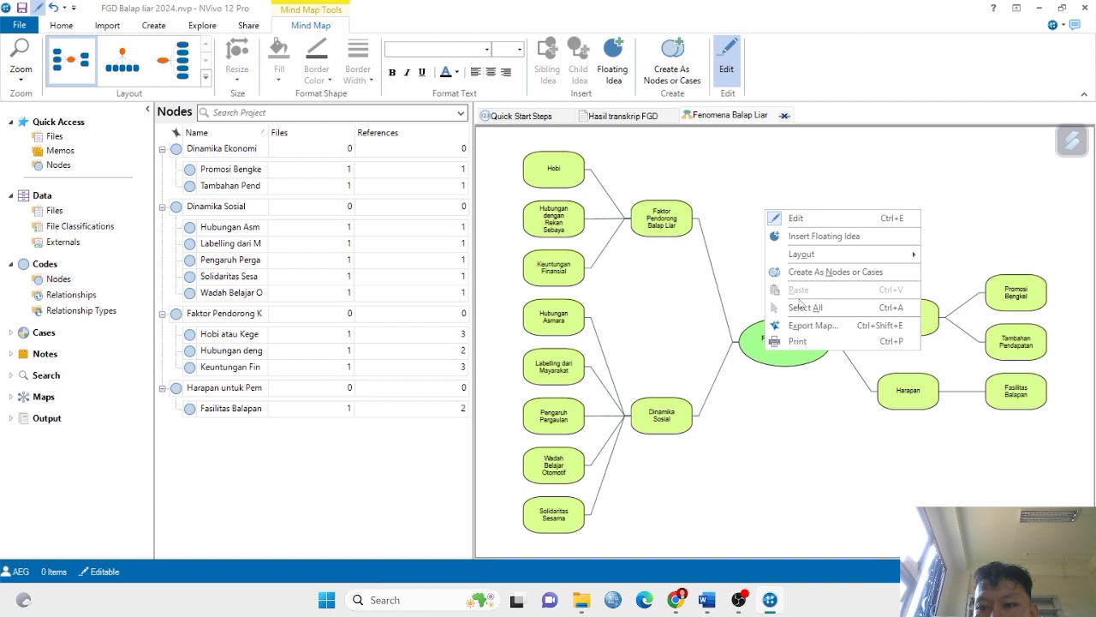
left_click(805, 327)
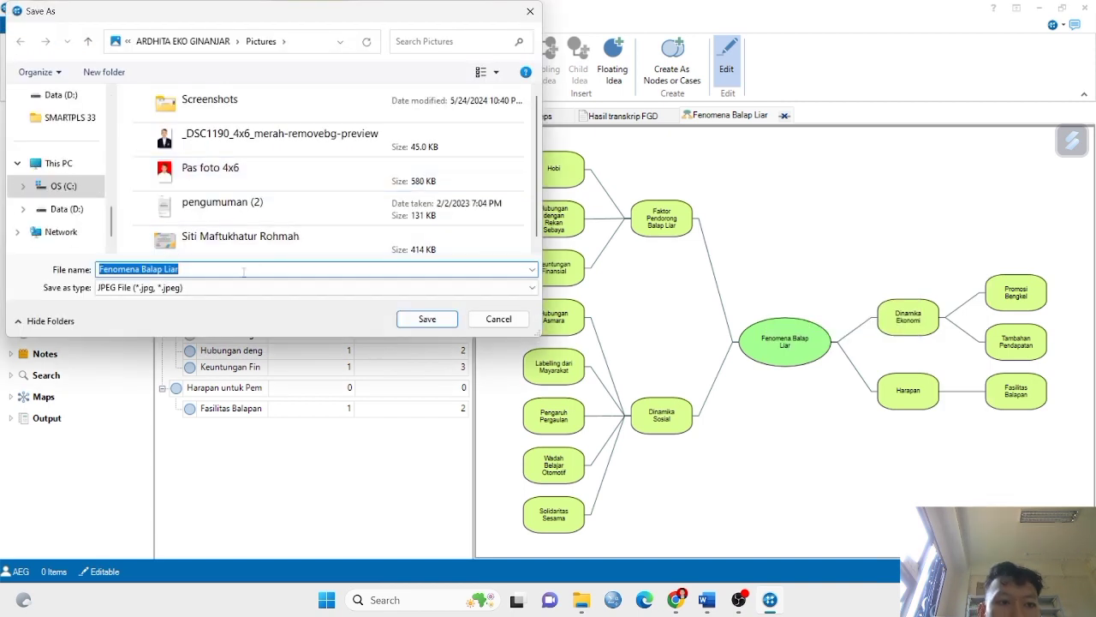
scroll(58, 175, "up", 2)
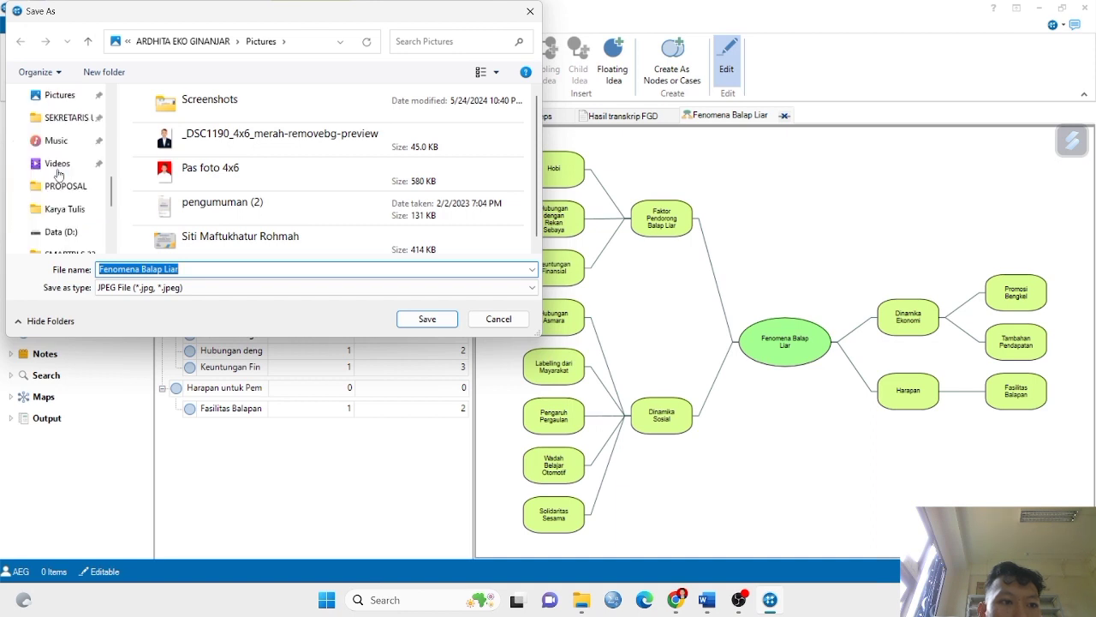
left_click(51, 98)
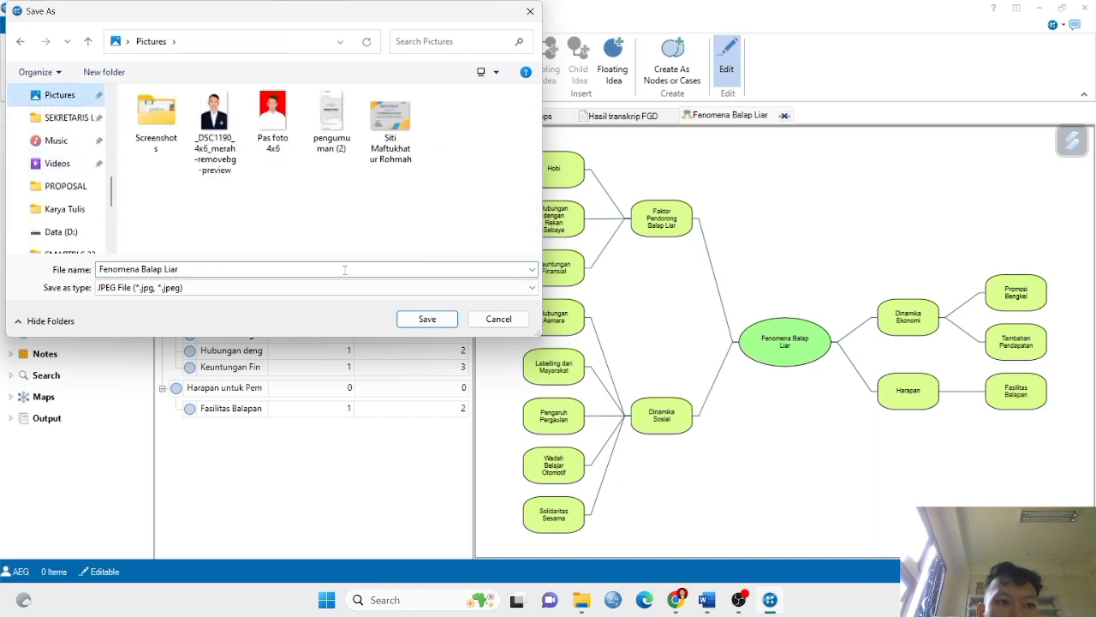
left_click(426, 319)
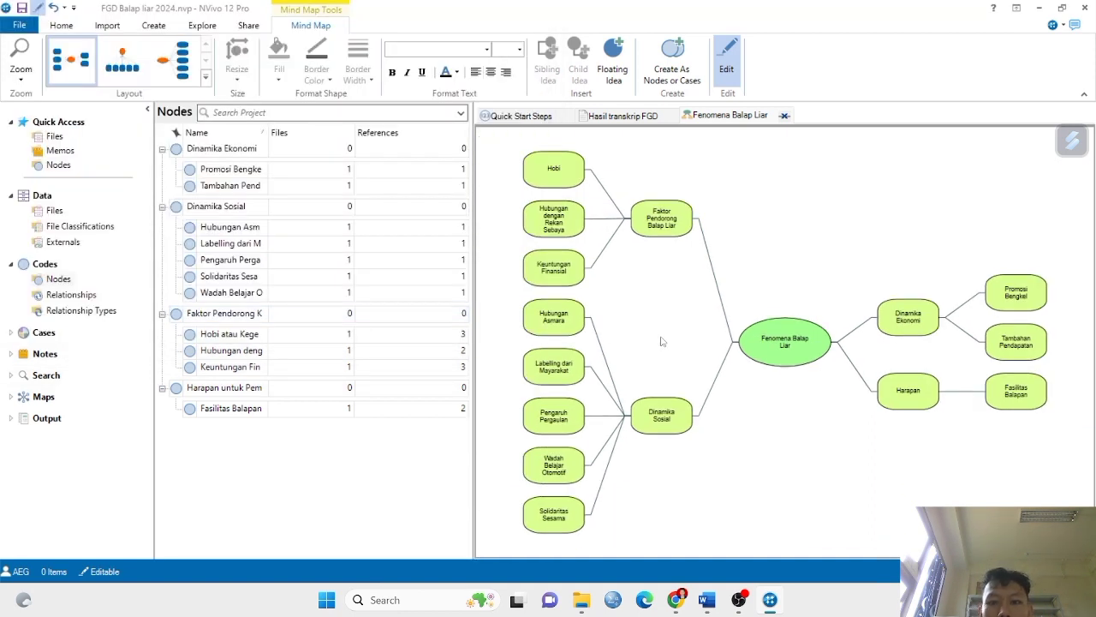